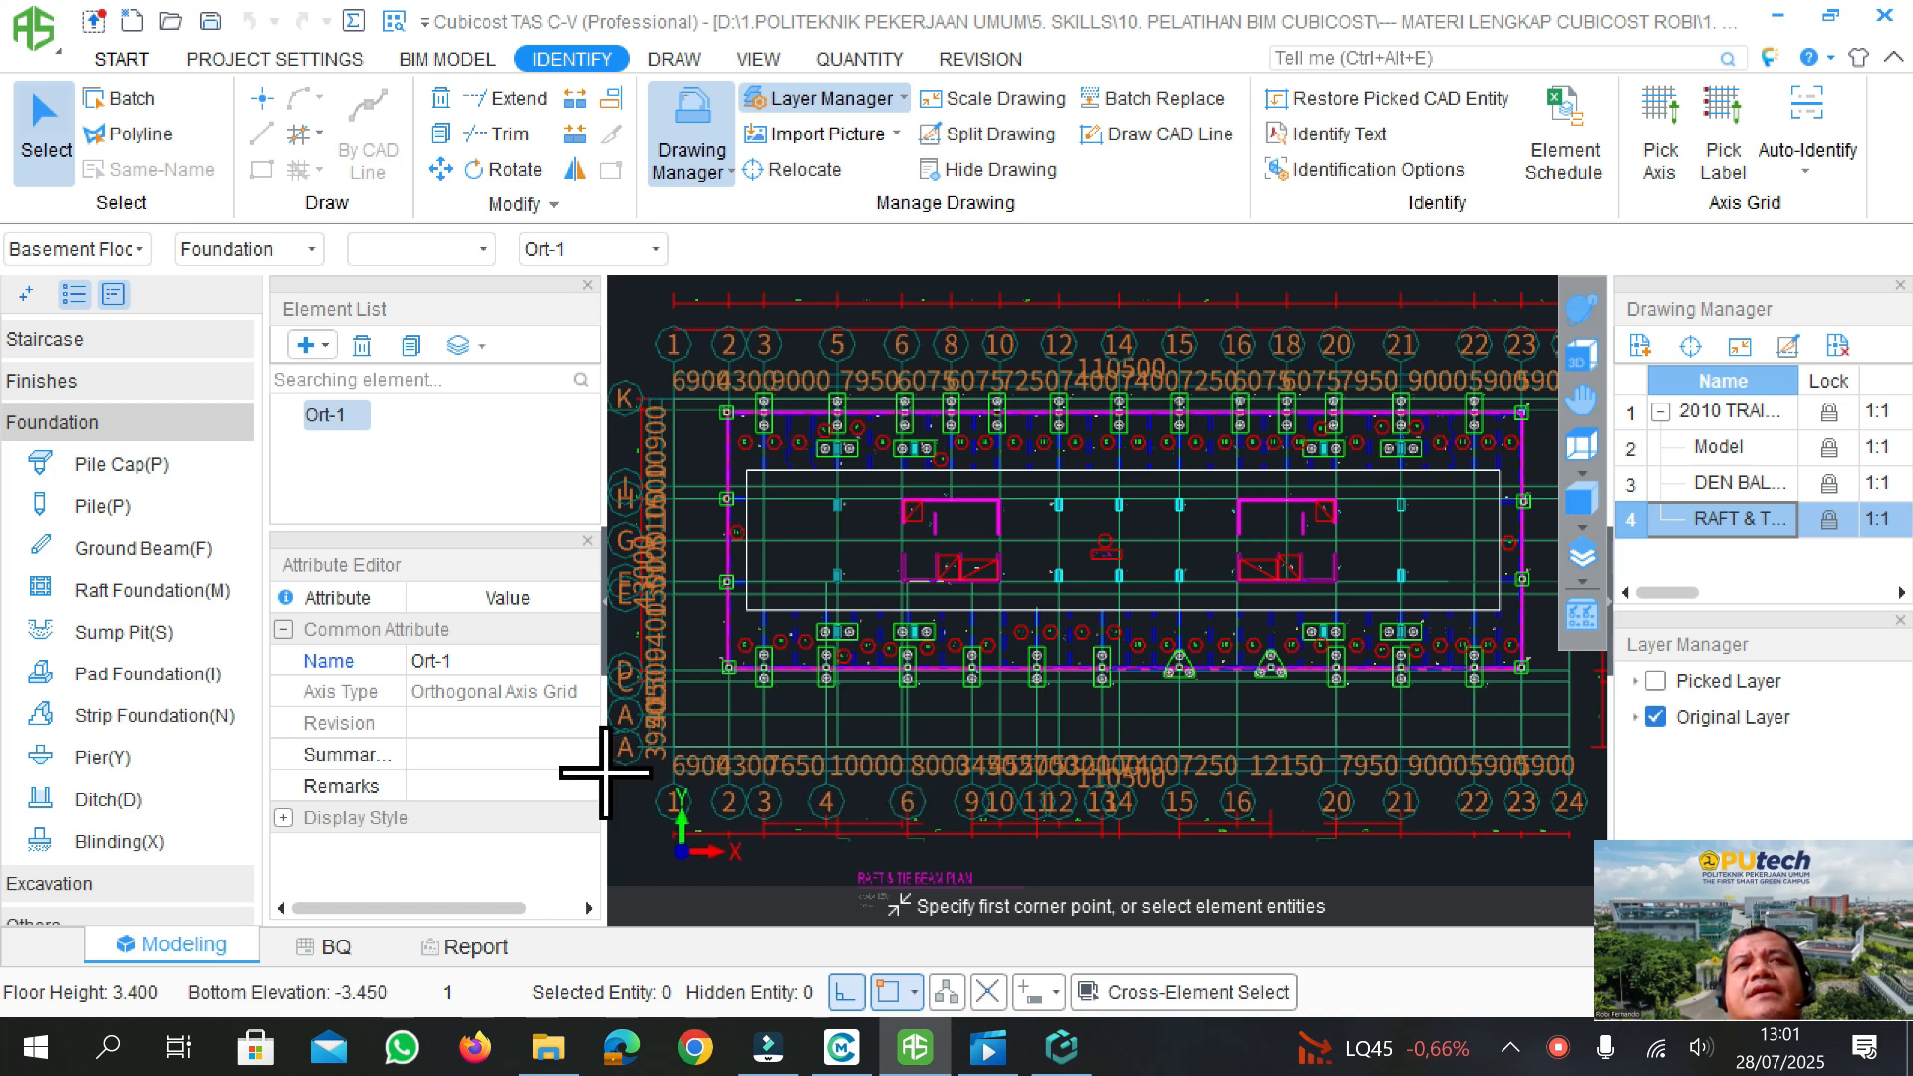
- For the Pile Cap element, pick the green pile cap outlines by layer as sidelines
left_click(142, 467)
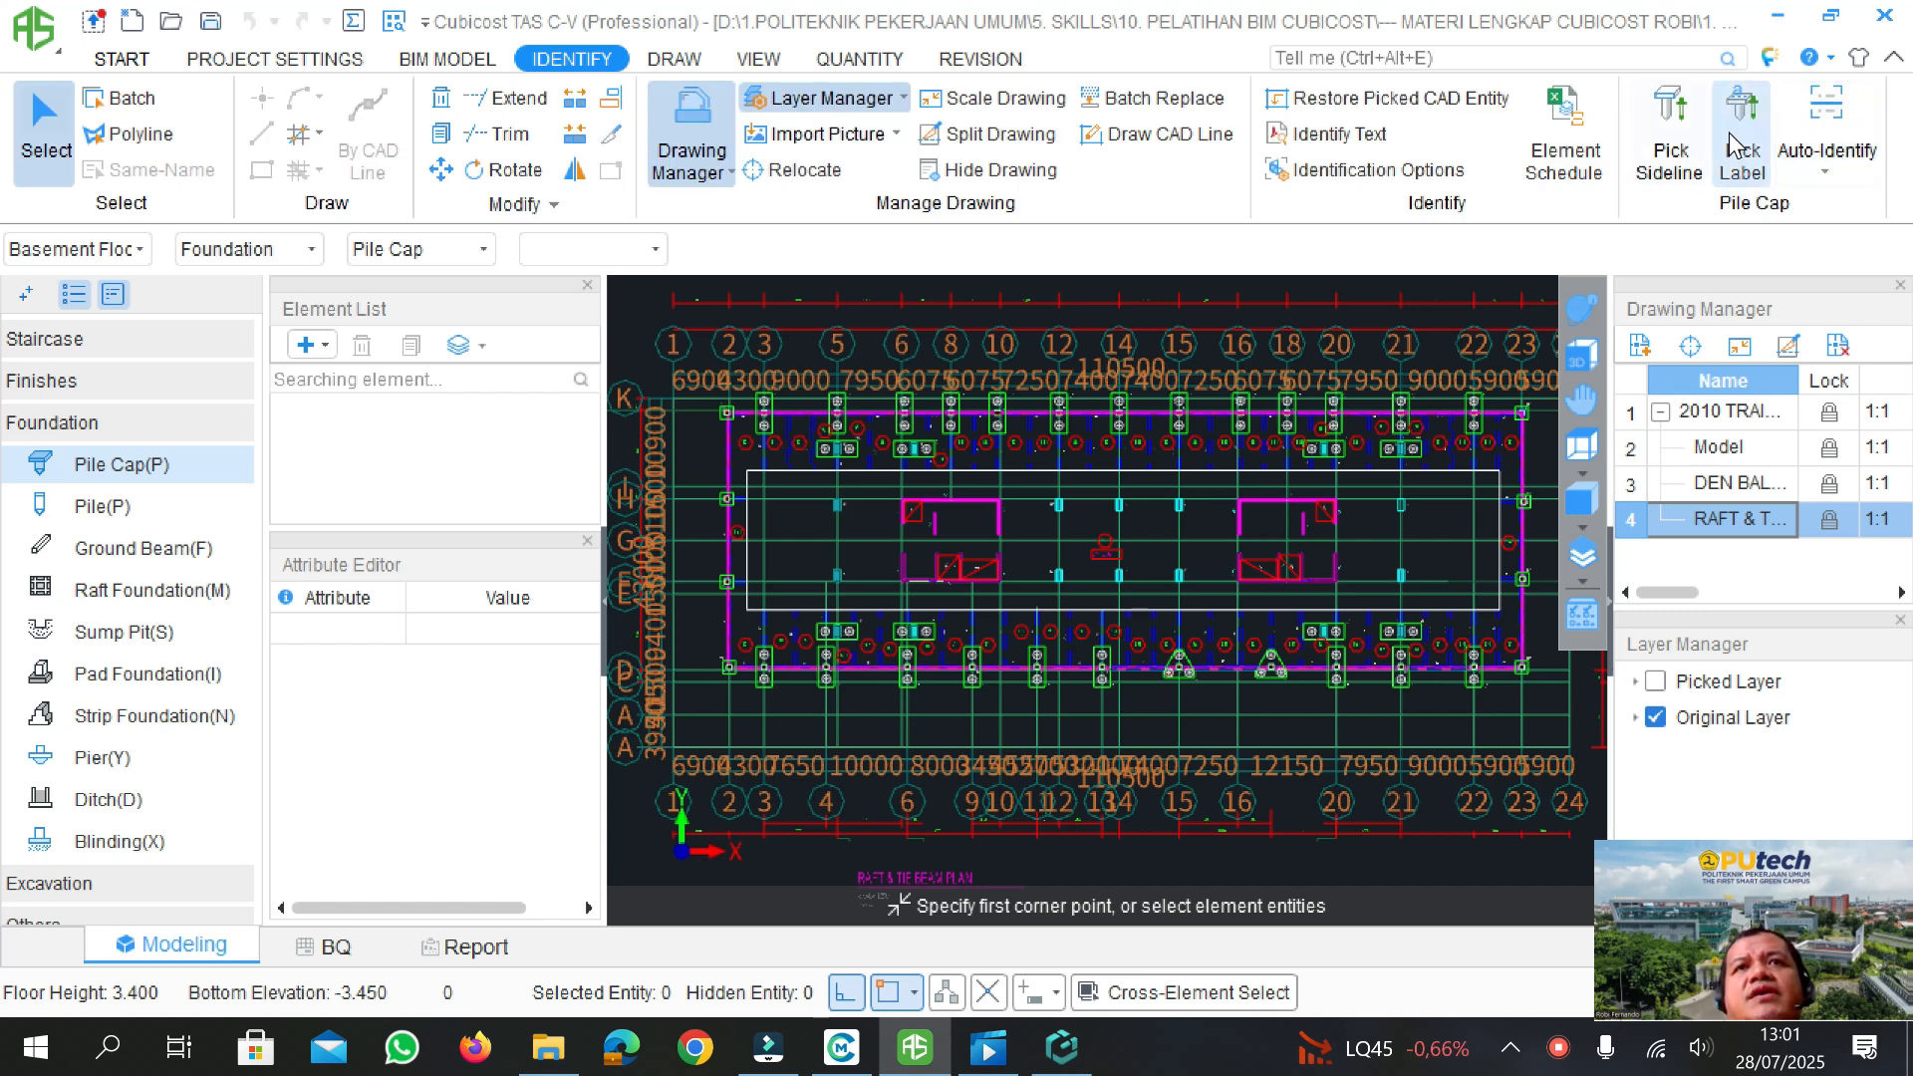
left_click(317, 344)
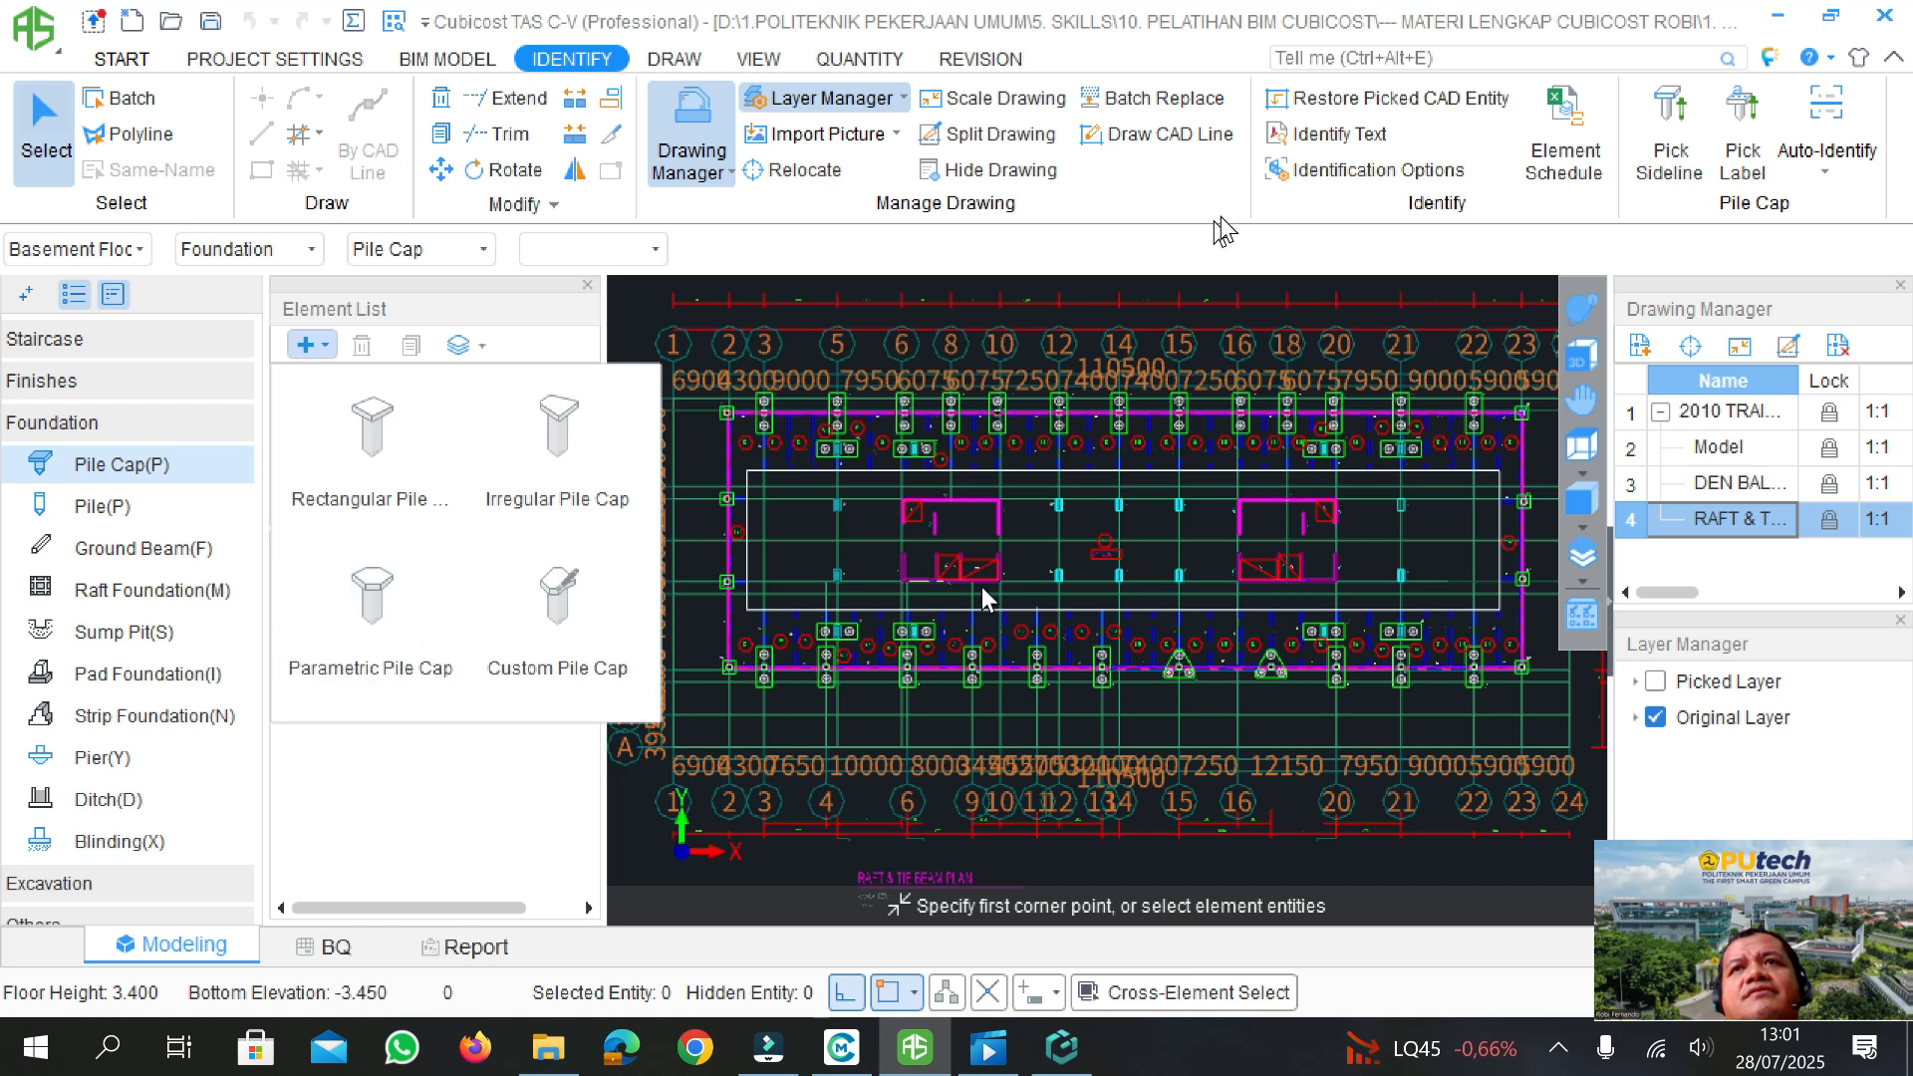
left_click(1690, 145)
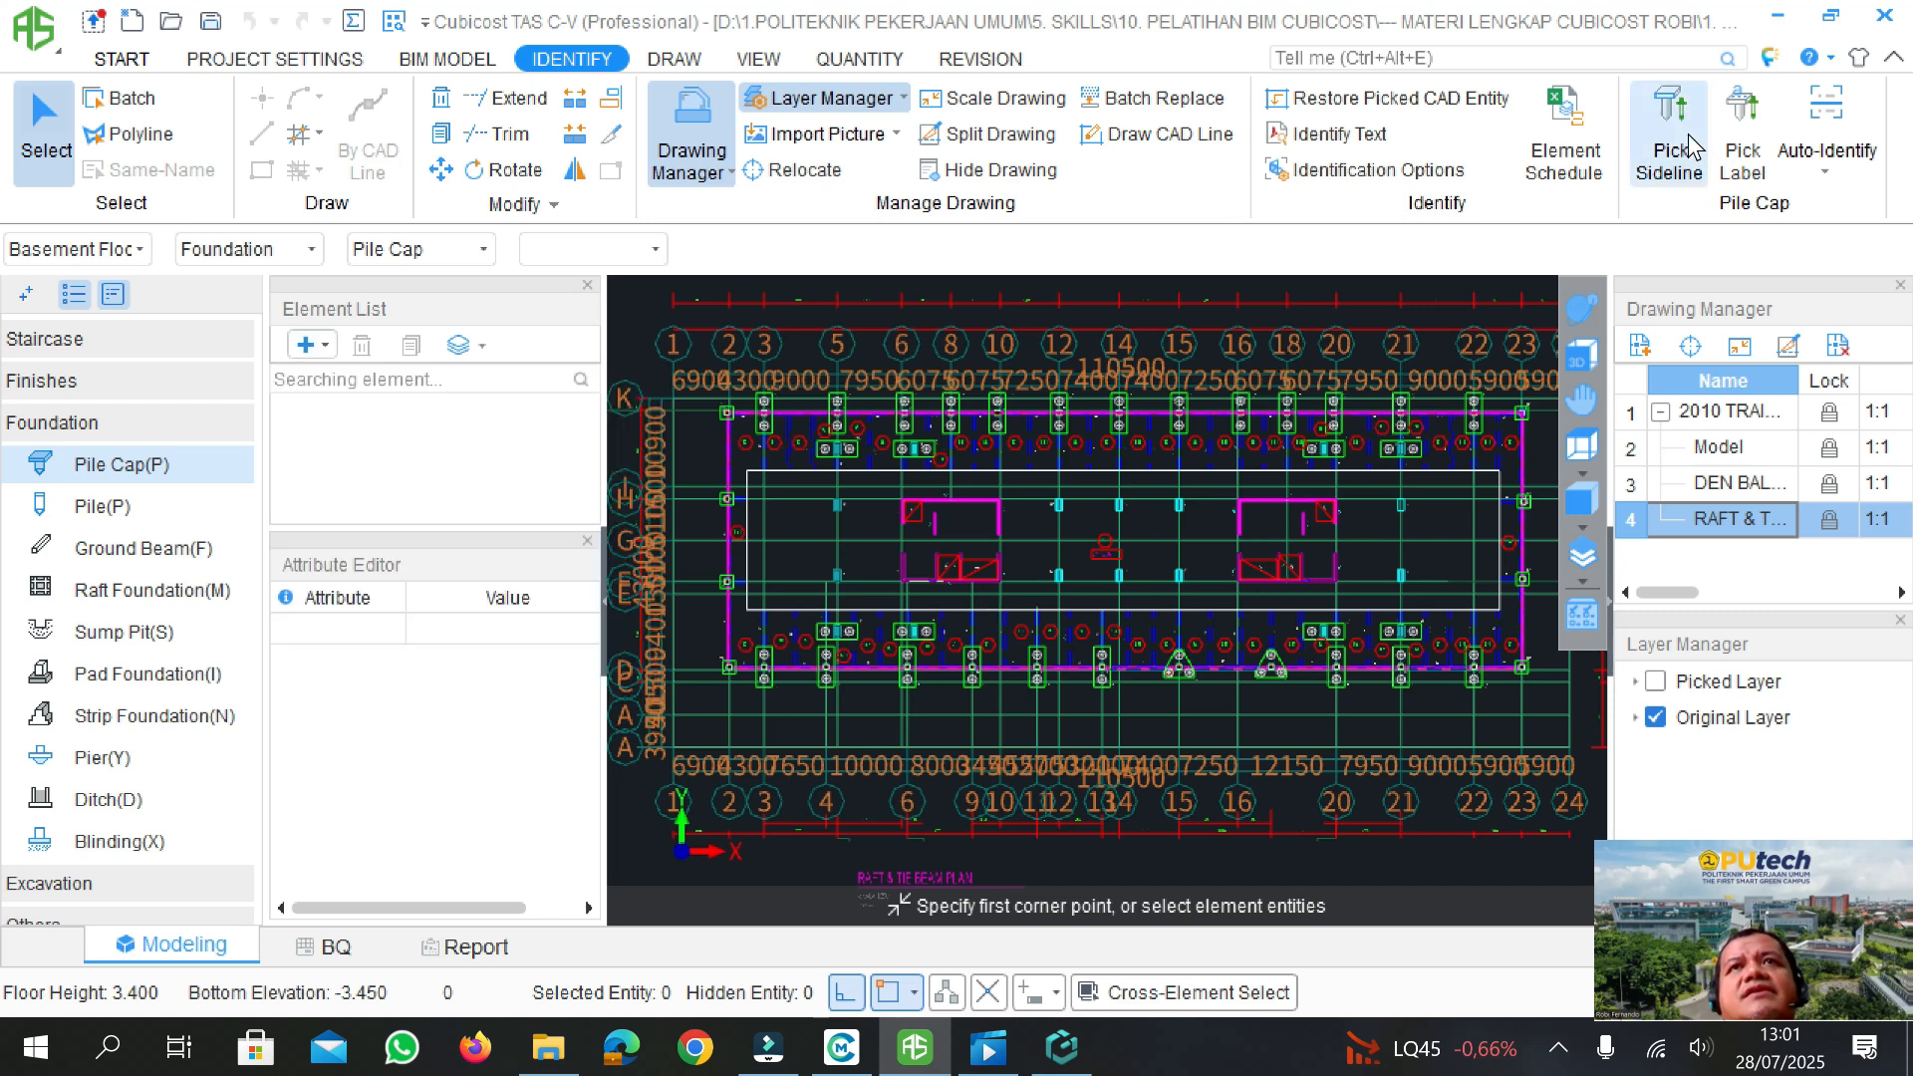
left_click(1691, 145)
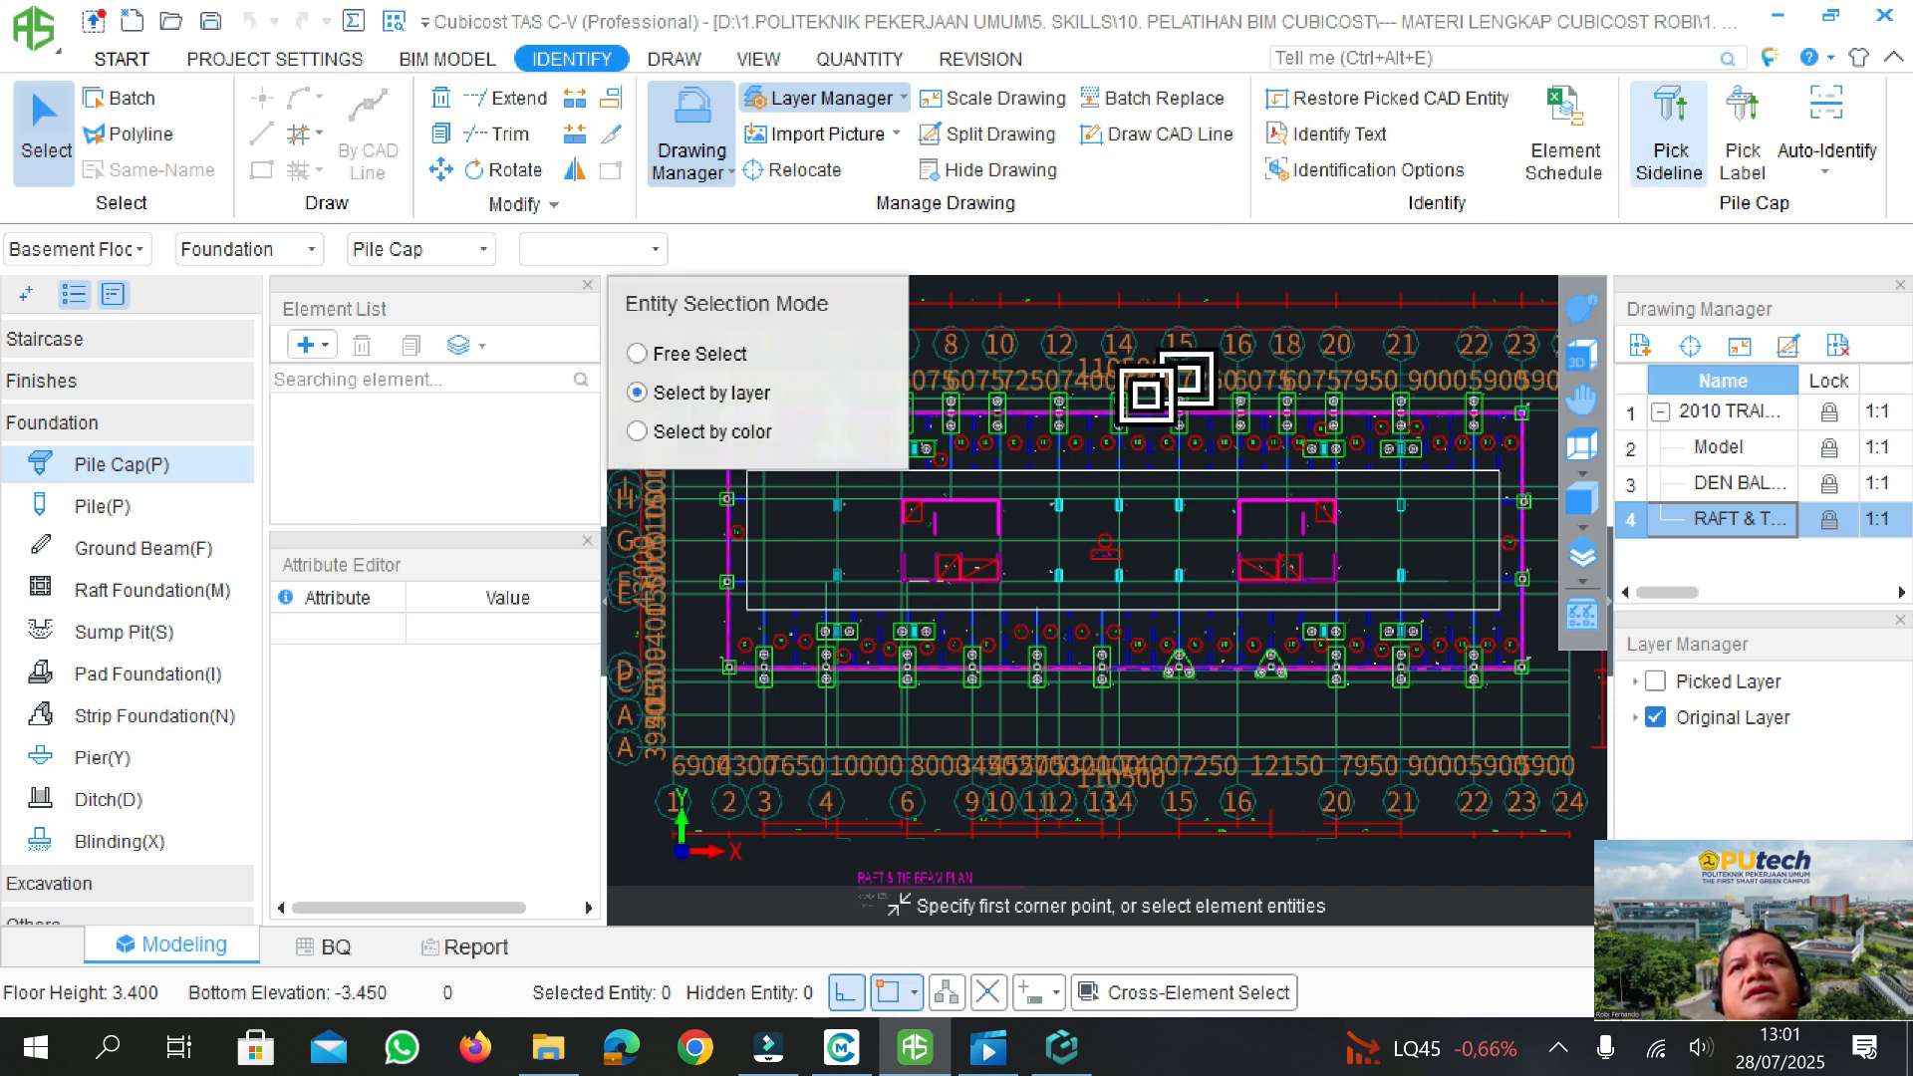
scroll(1026, 406, "up", 2)
scroll(974, 389, "up", 4)
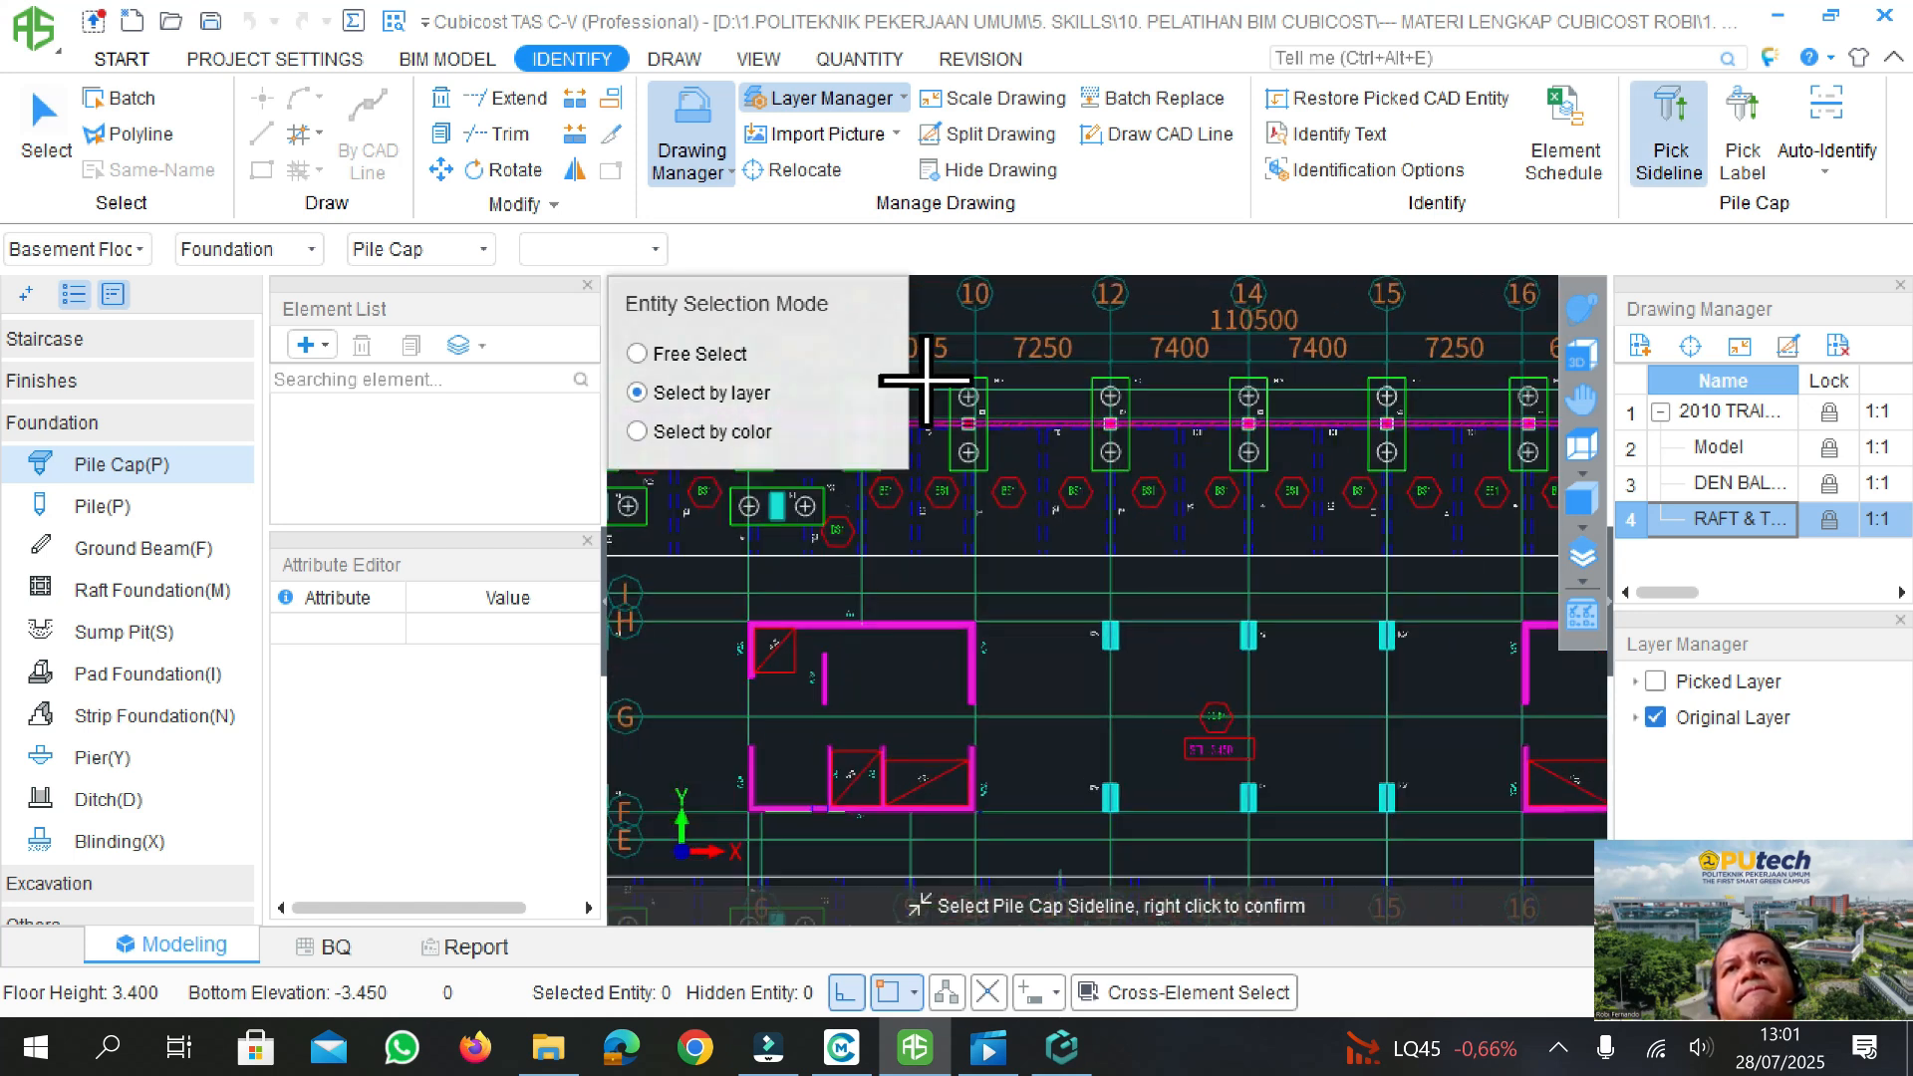
scroll(972, 387, "up", 1)
scroll(966, 378, "up", 1)
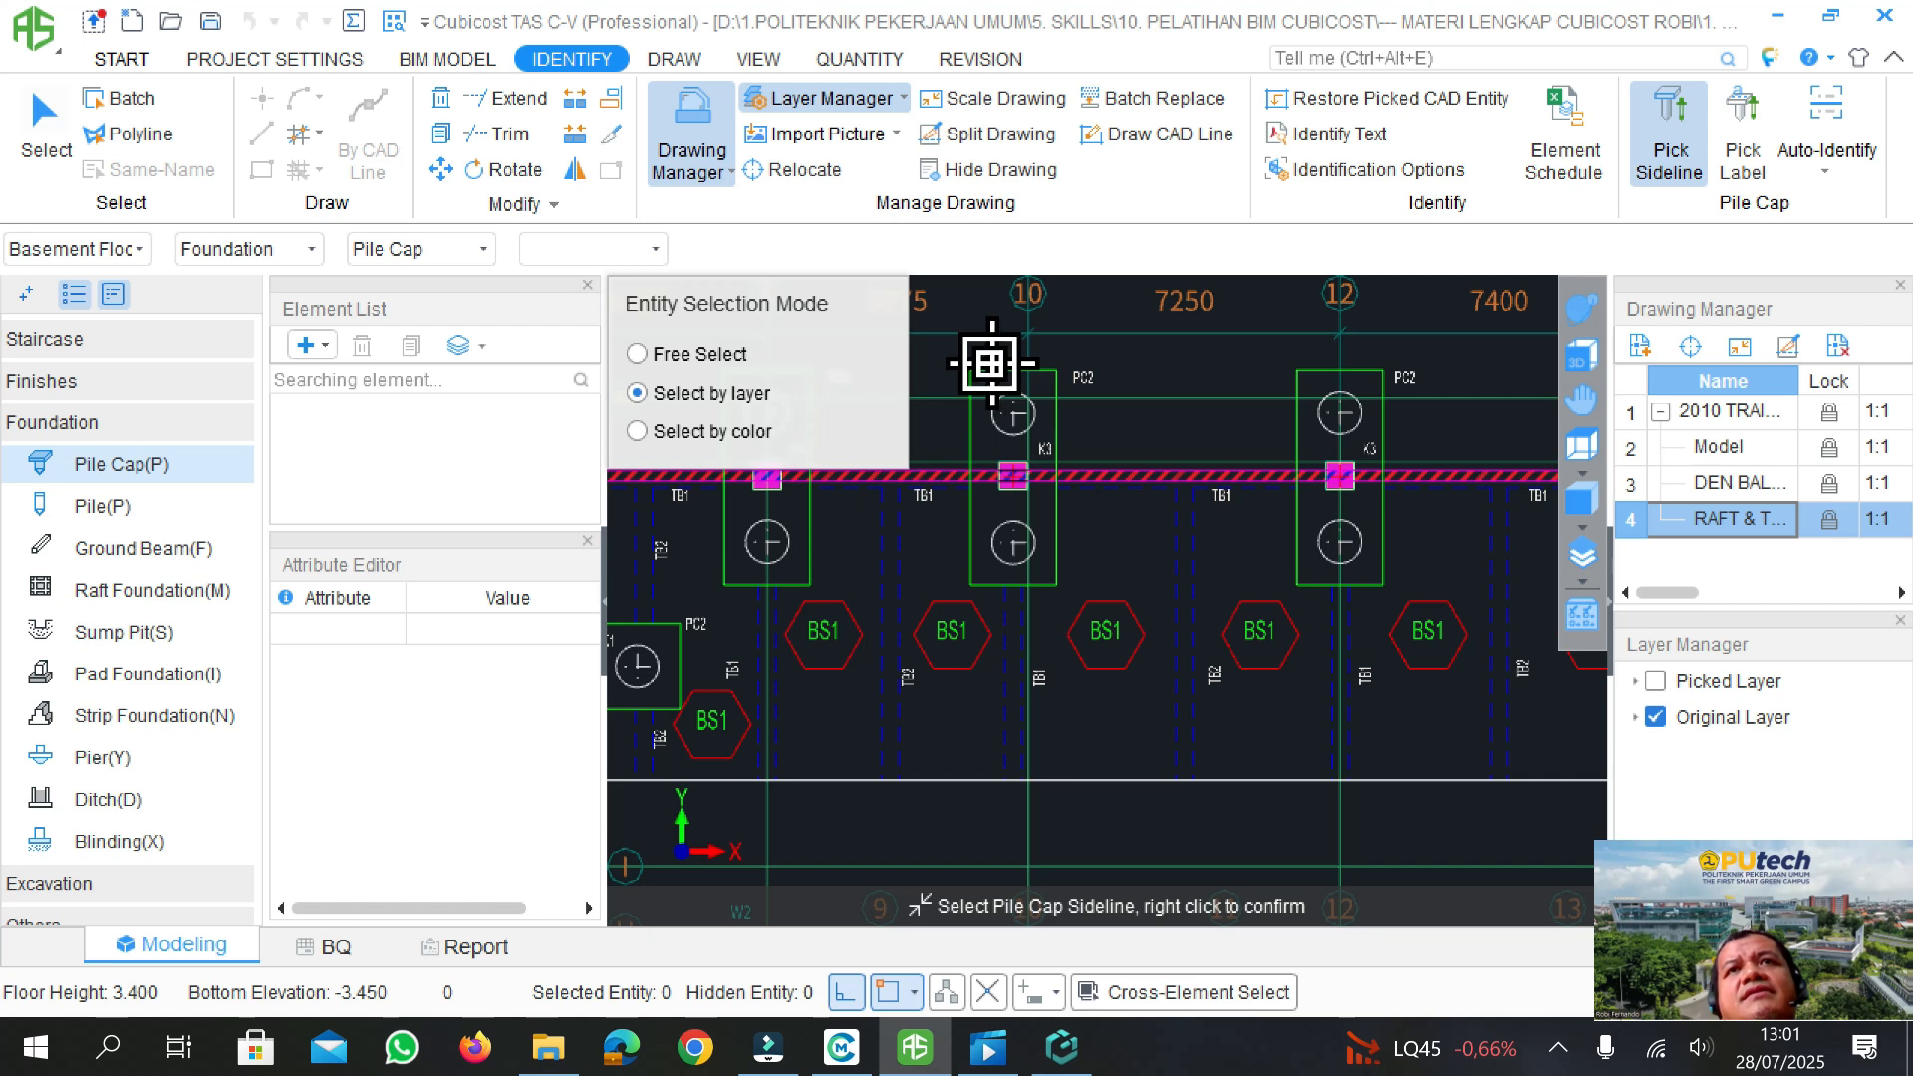
left_click(988, 369)
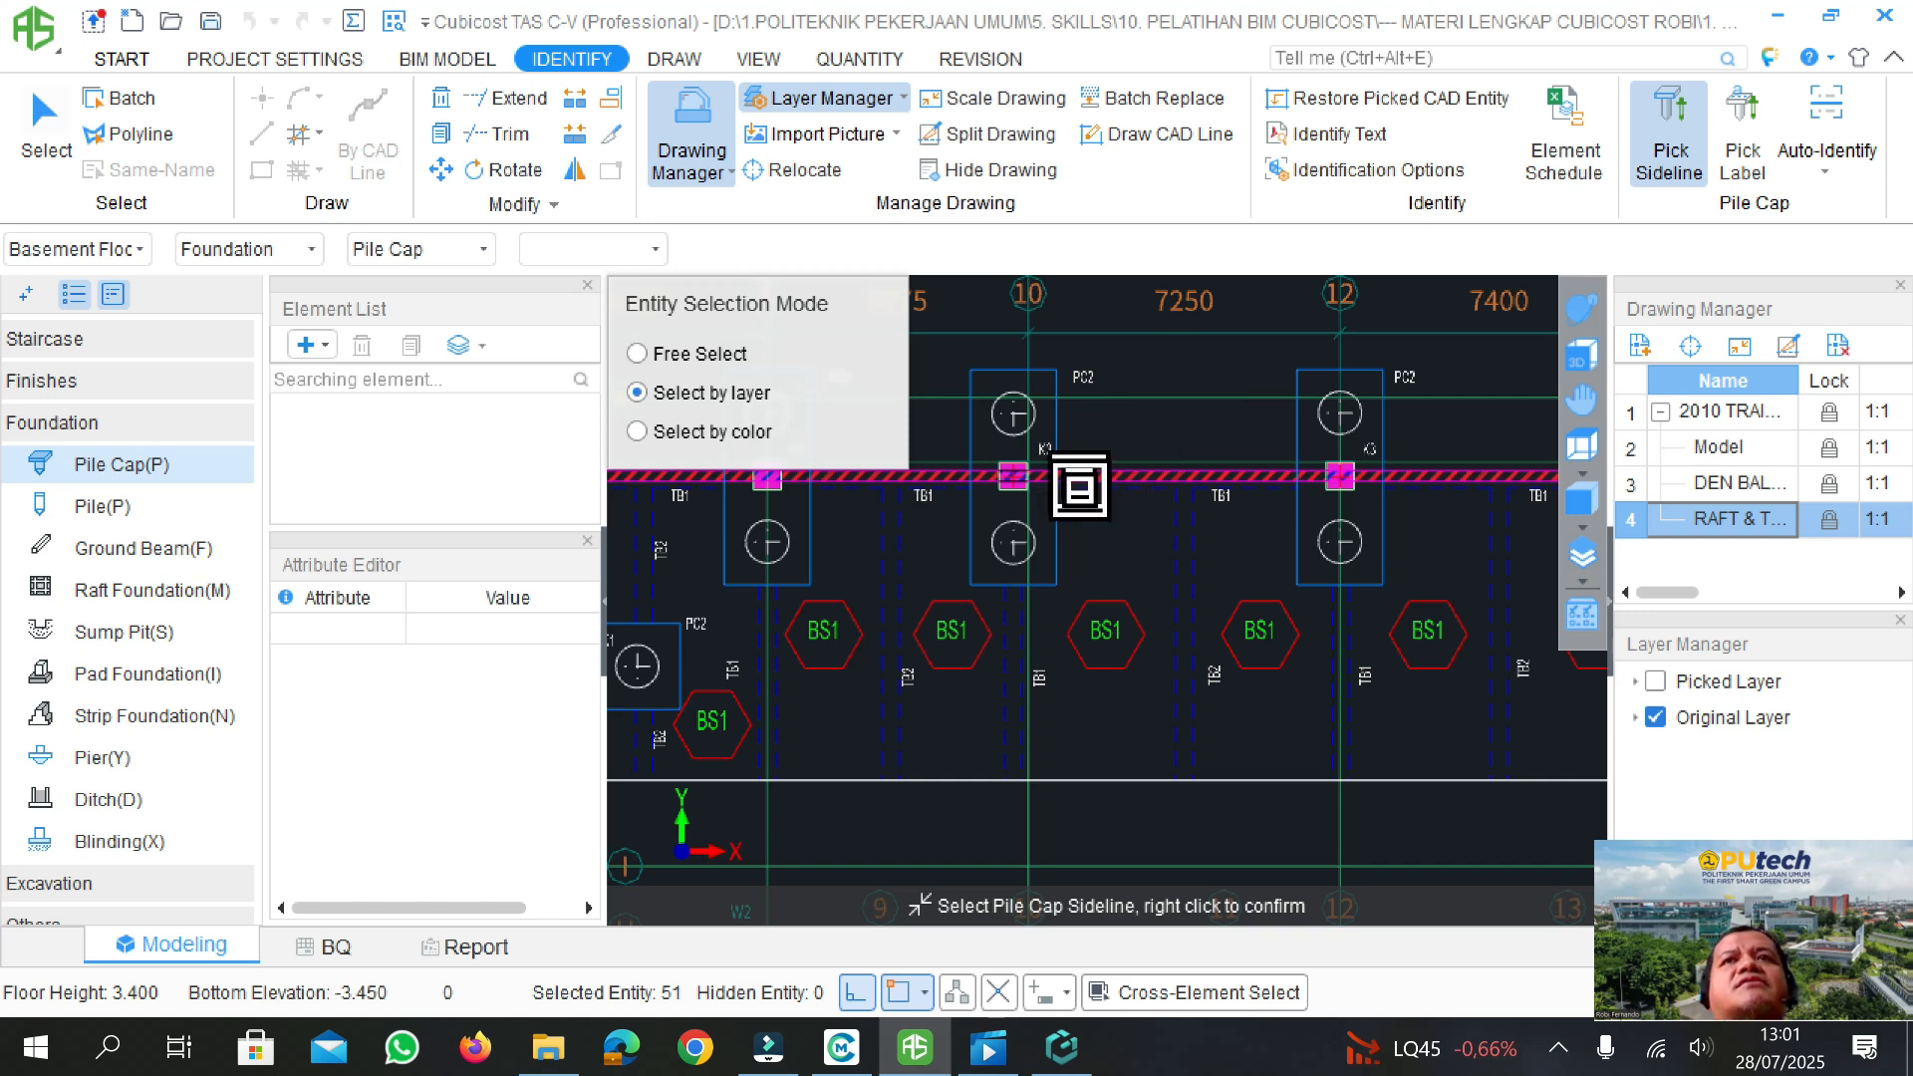
right_click(1091, 430)
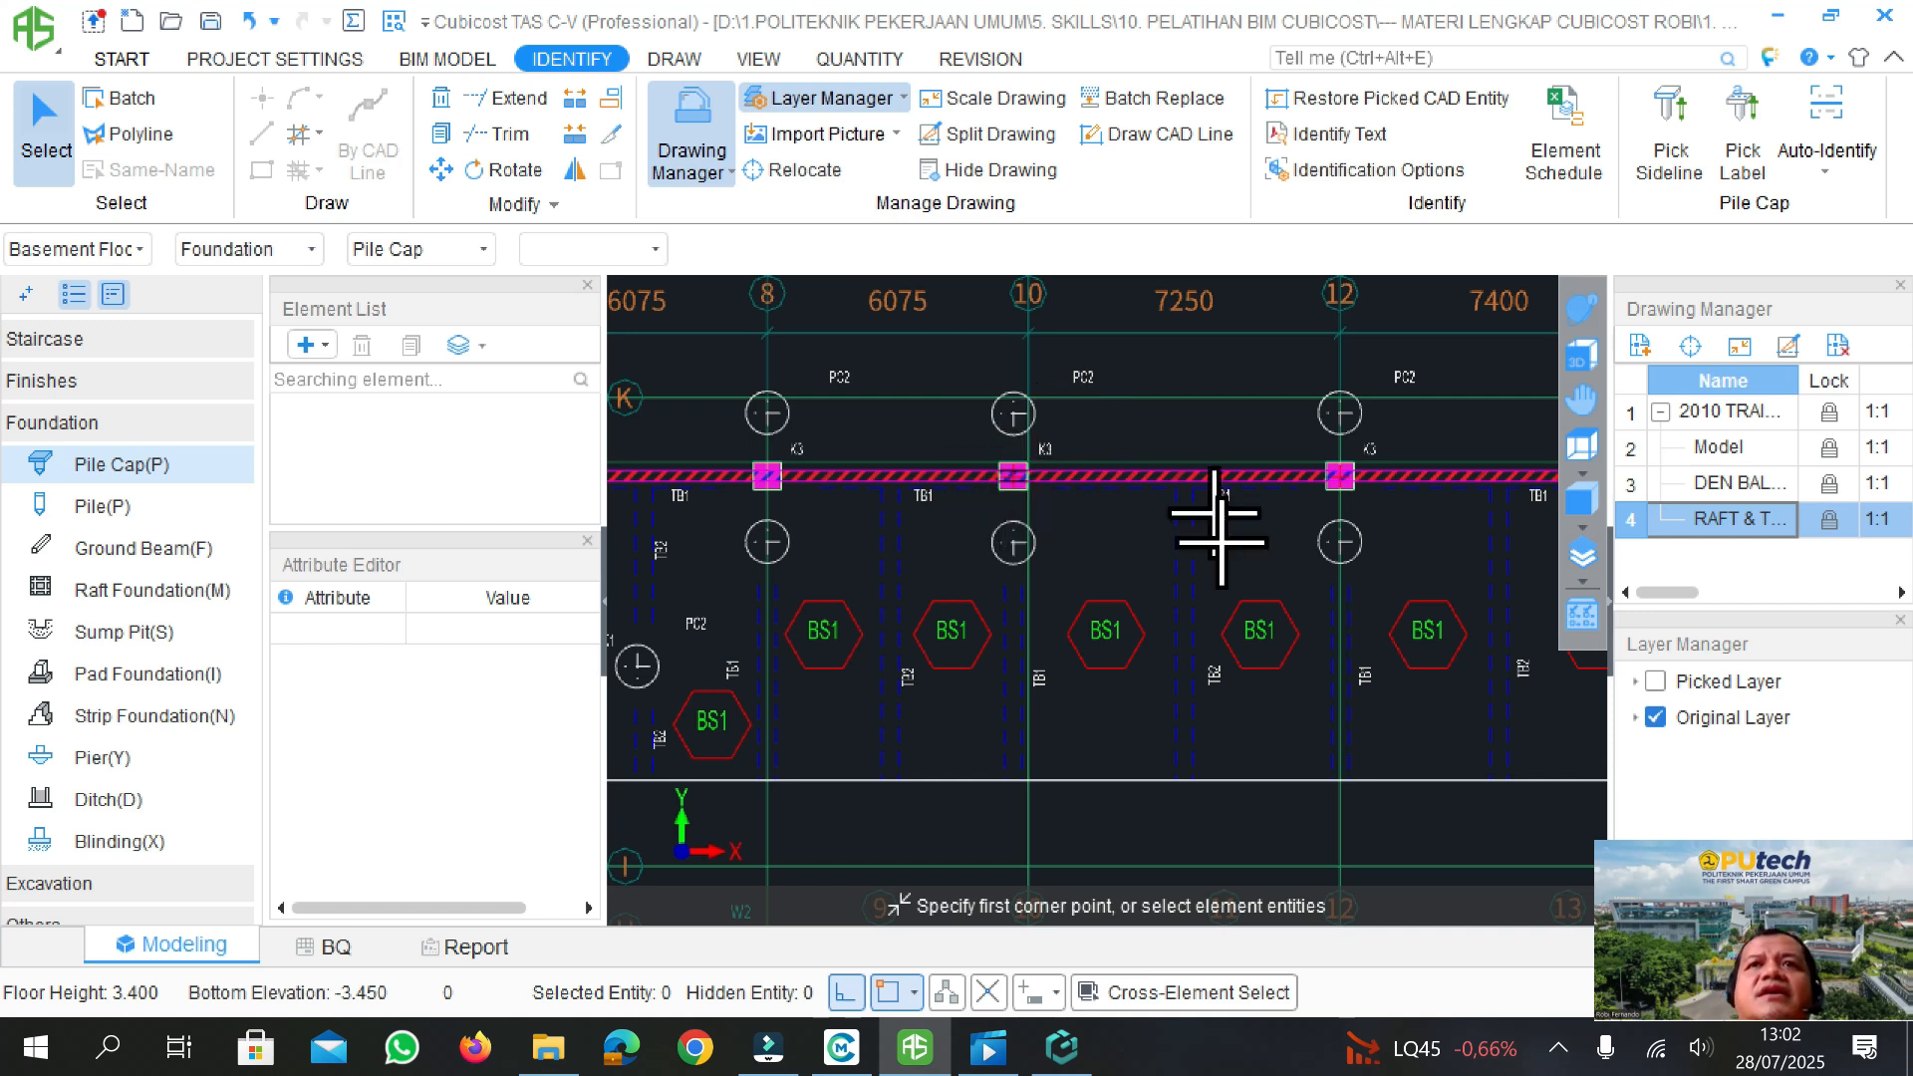
- Show the Pile Cap Sideline picked layer to check the extracted outlines
left_click(1637, 682)
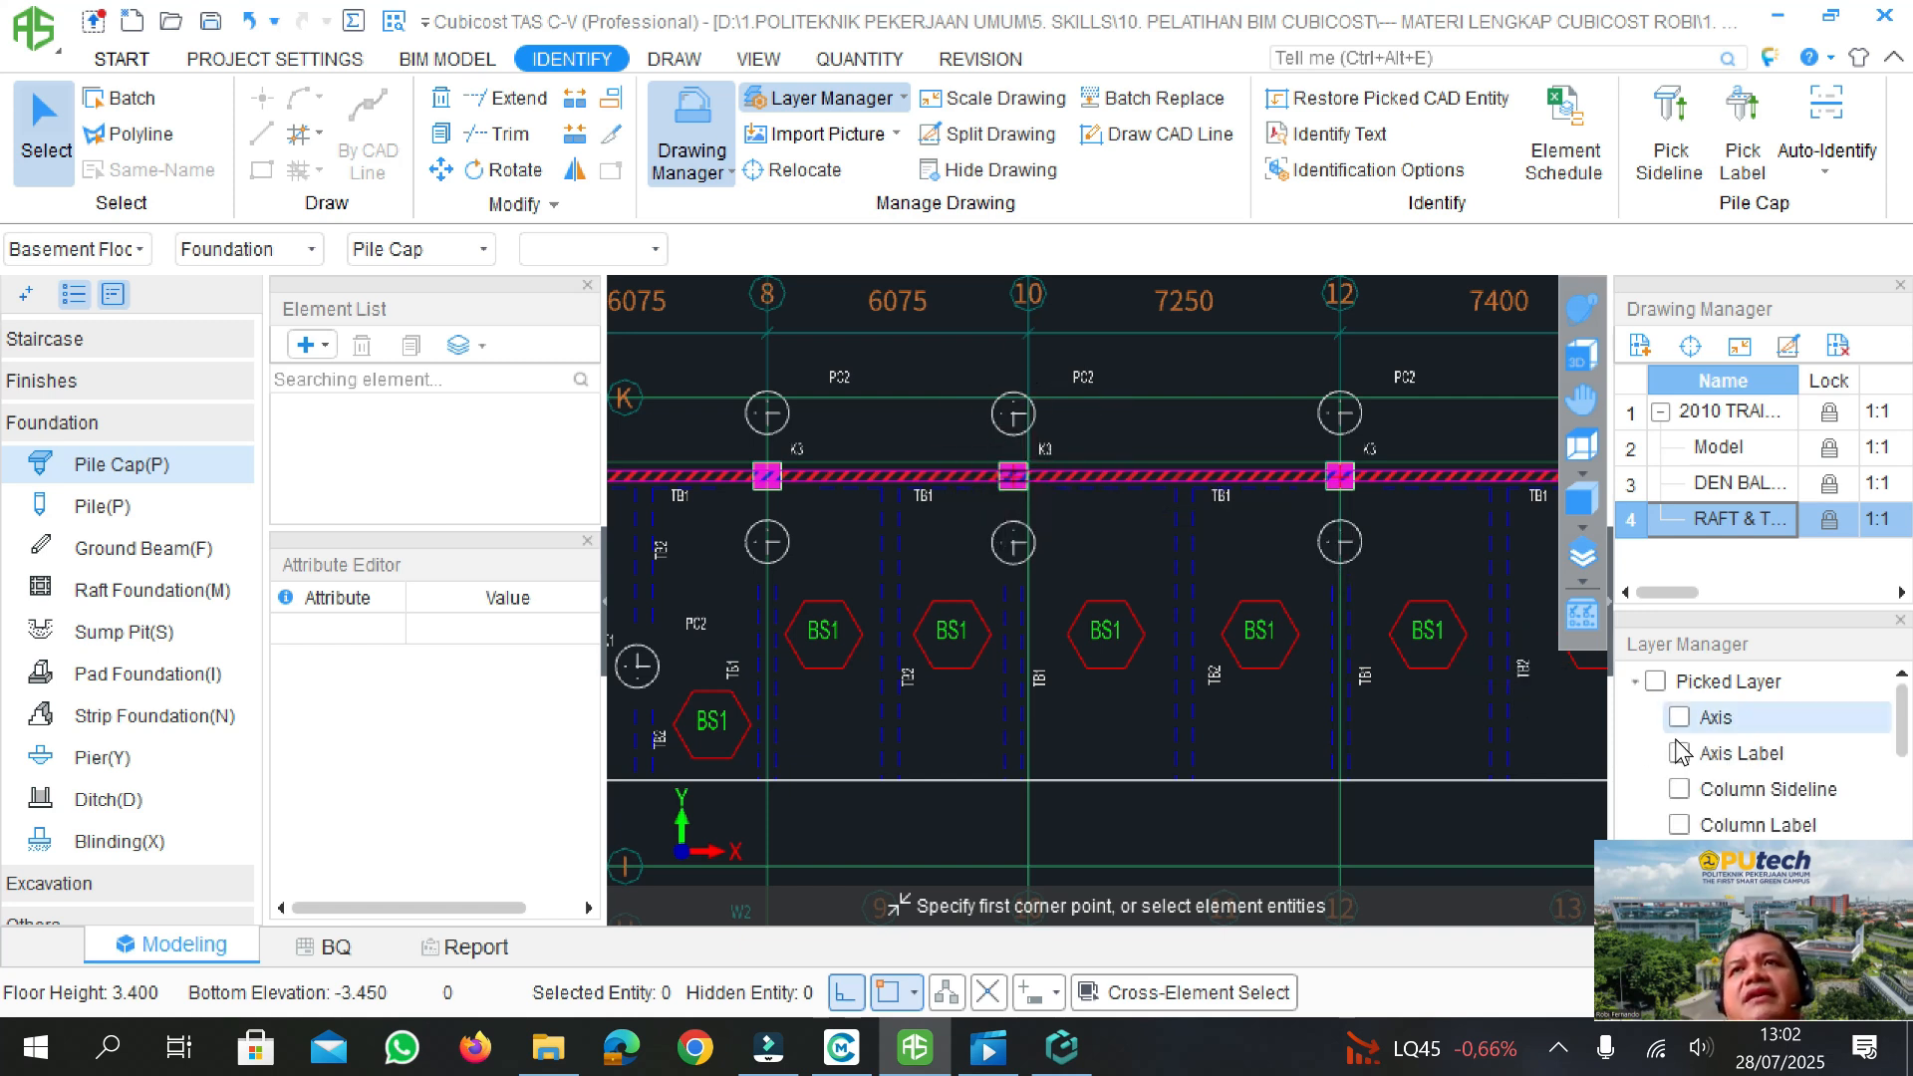
scroll(1715, 766, "down", 5)
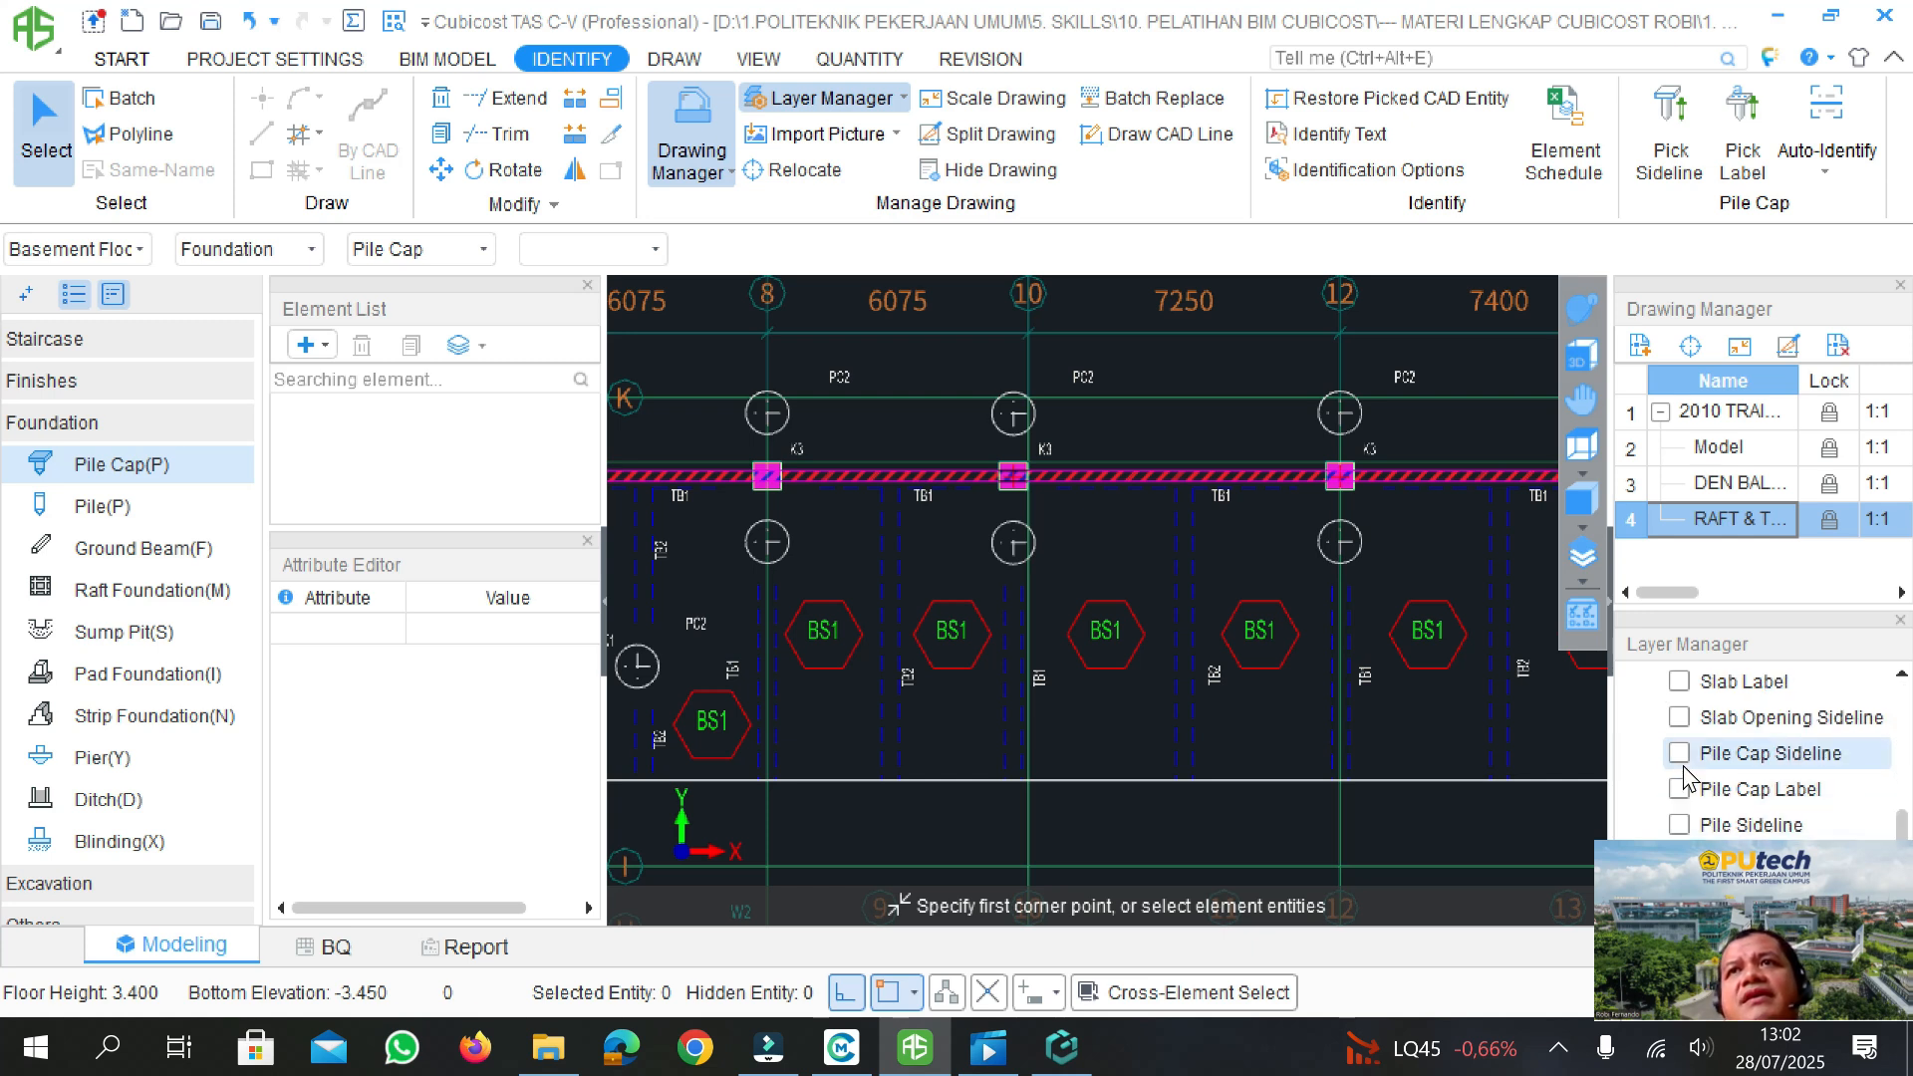
left_click(1679, 754)
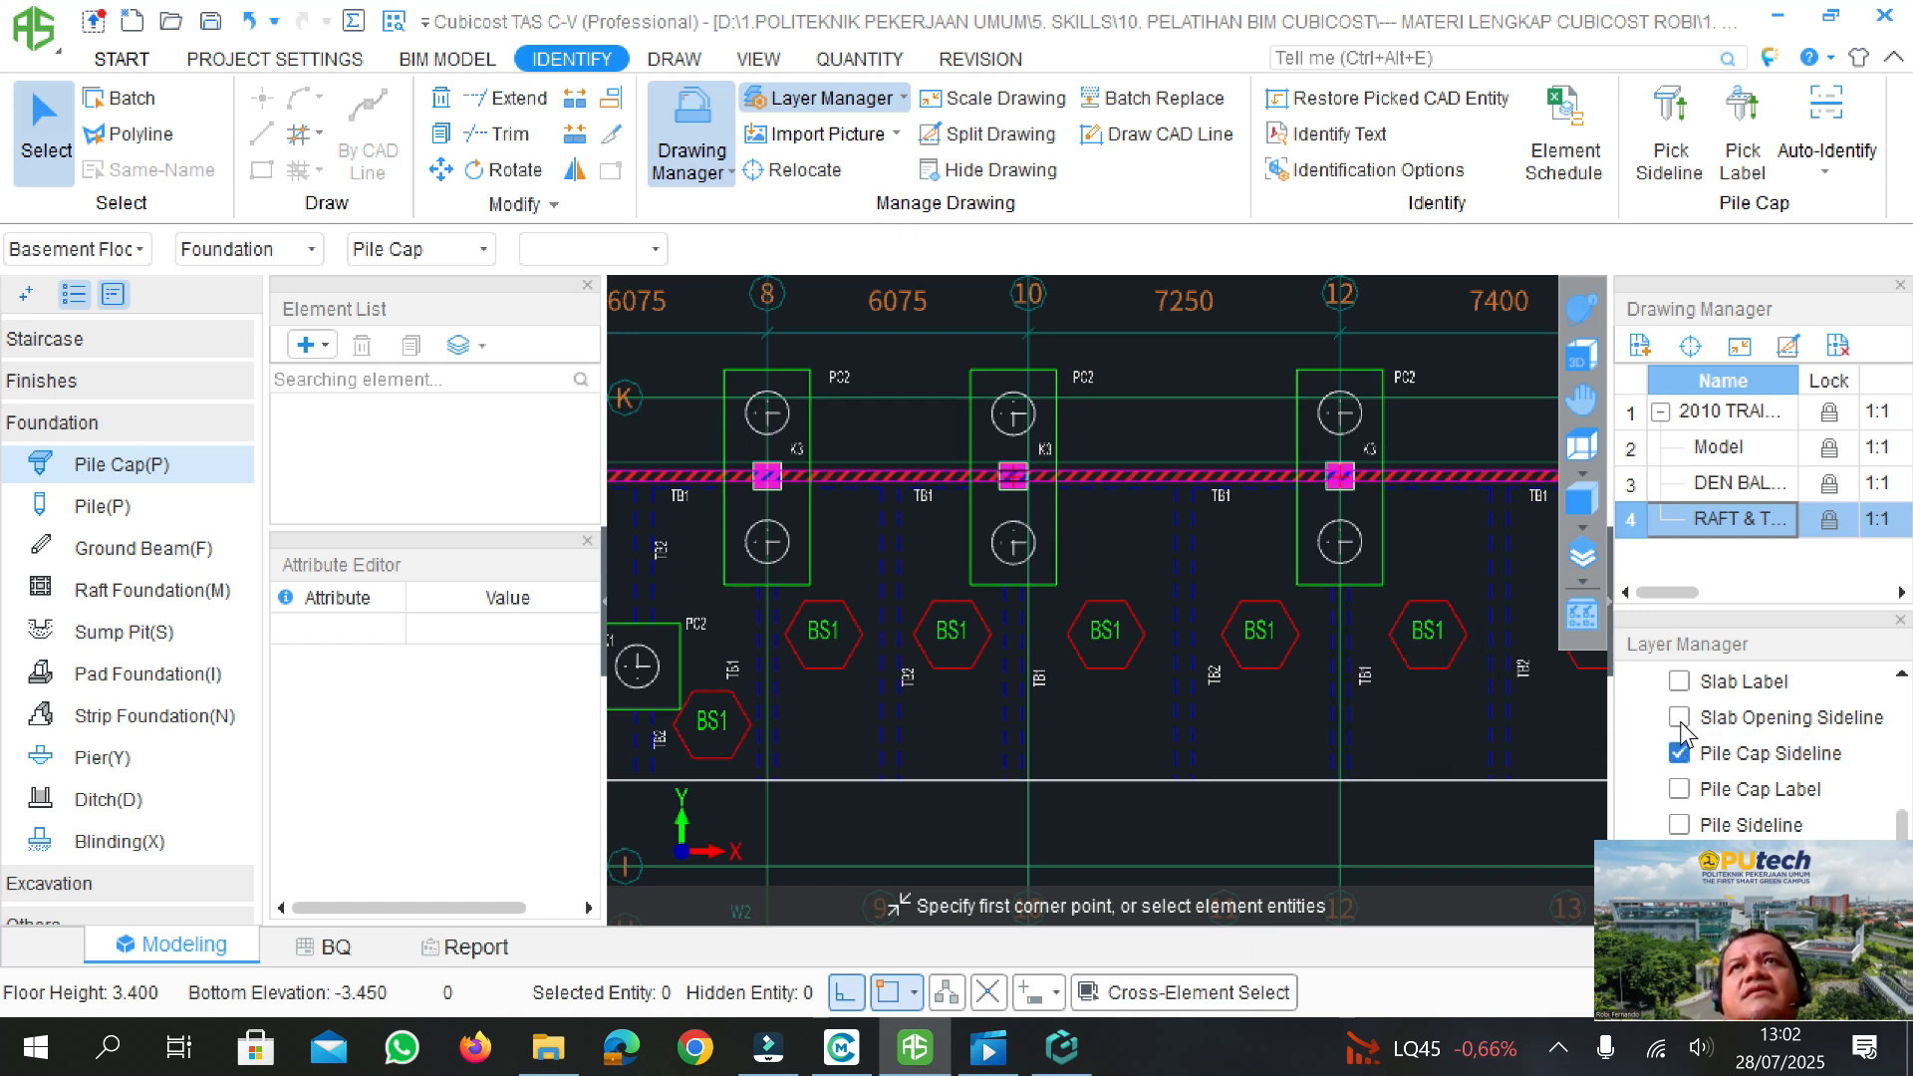
scroll(1680, 731, "down", 1)
scroll(1676, 714, "up", 10)
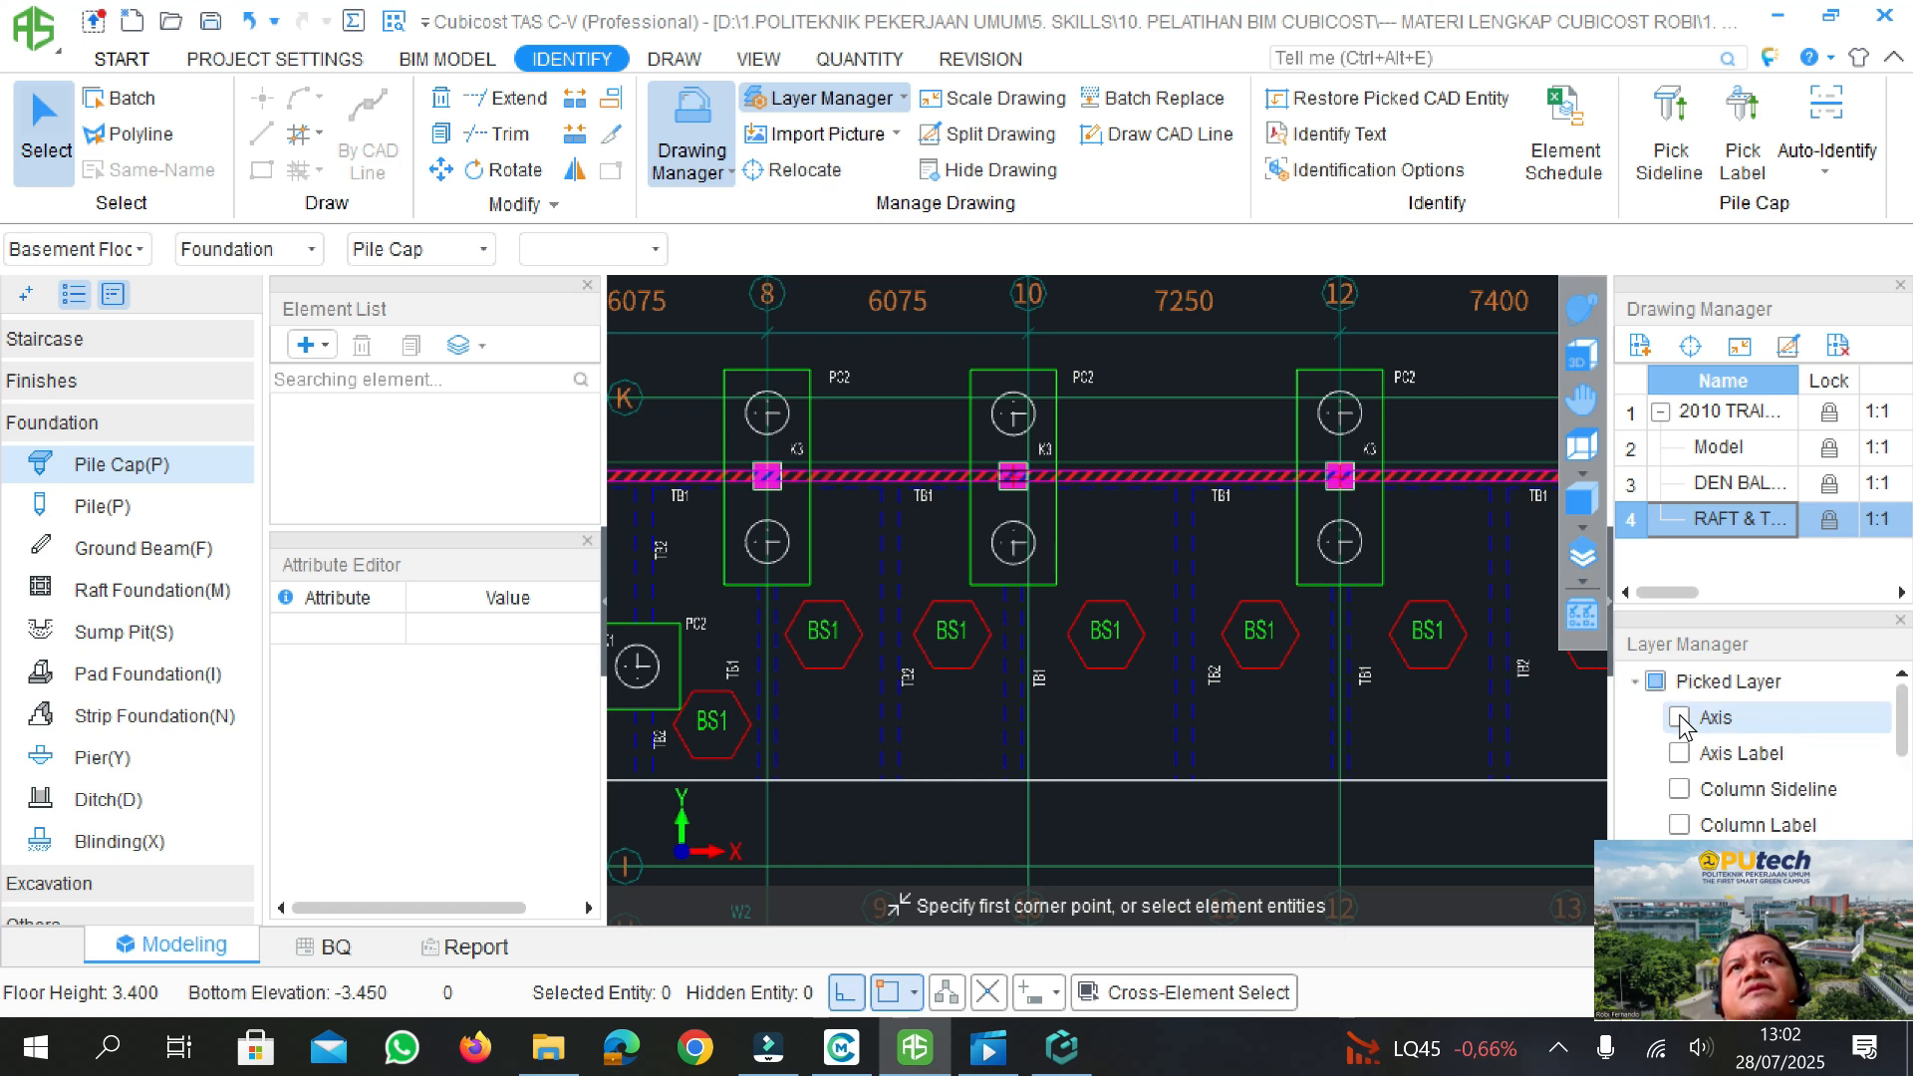
left_click(1634, 682)
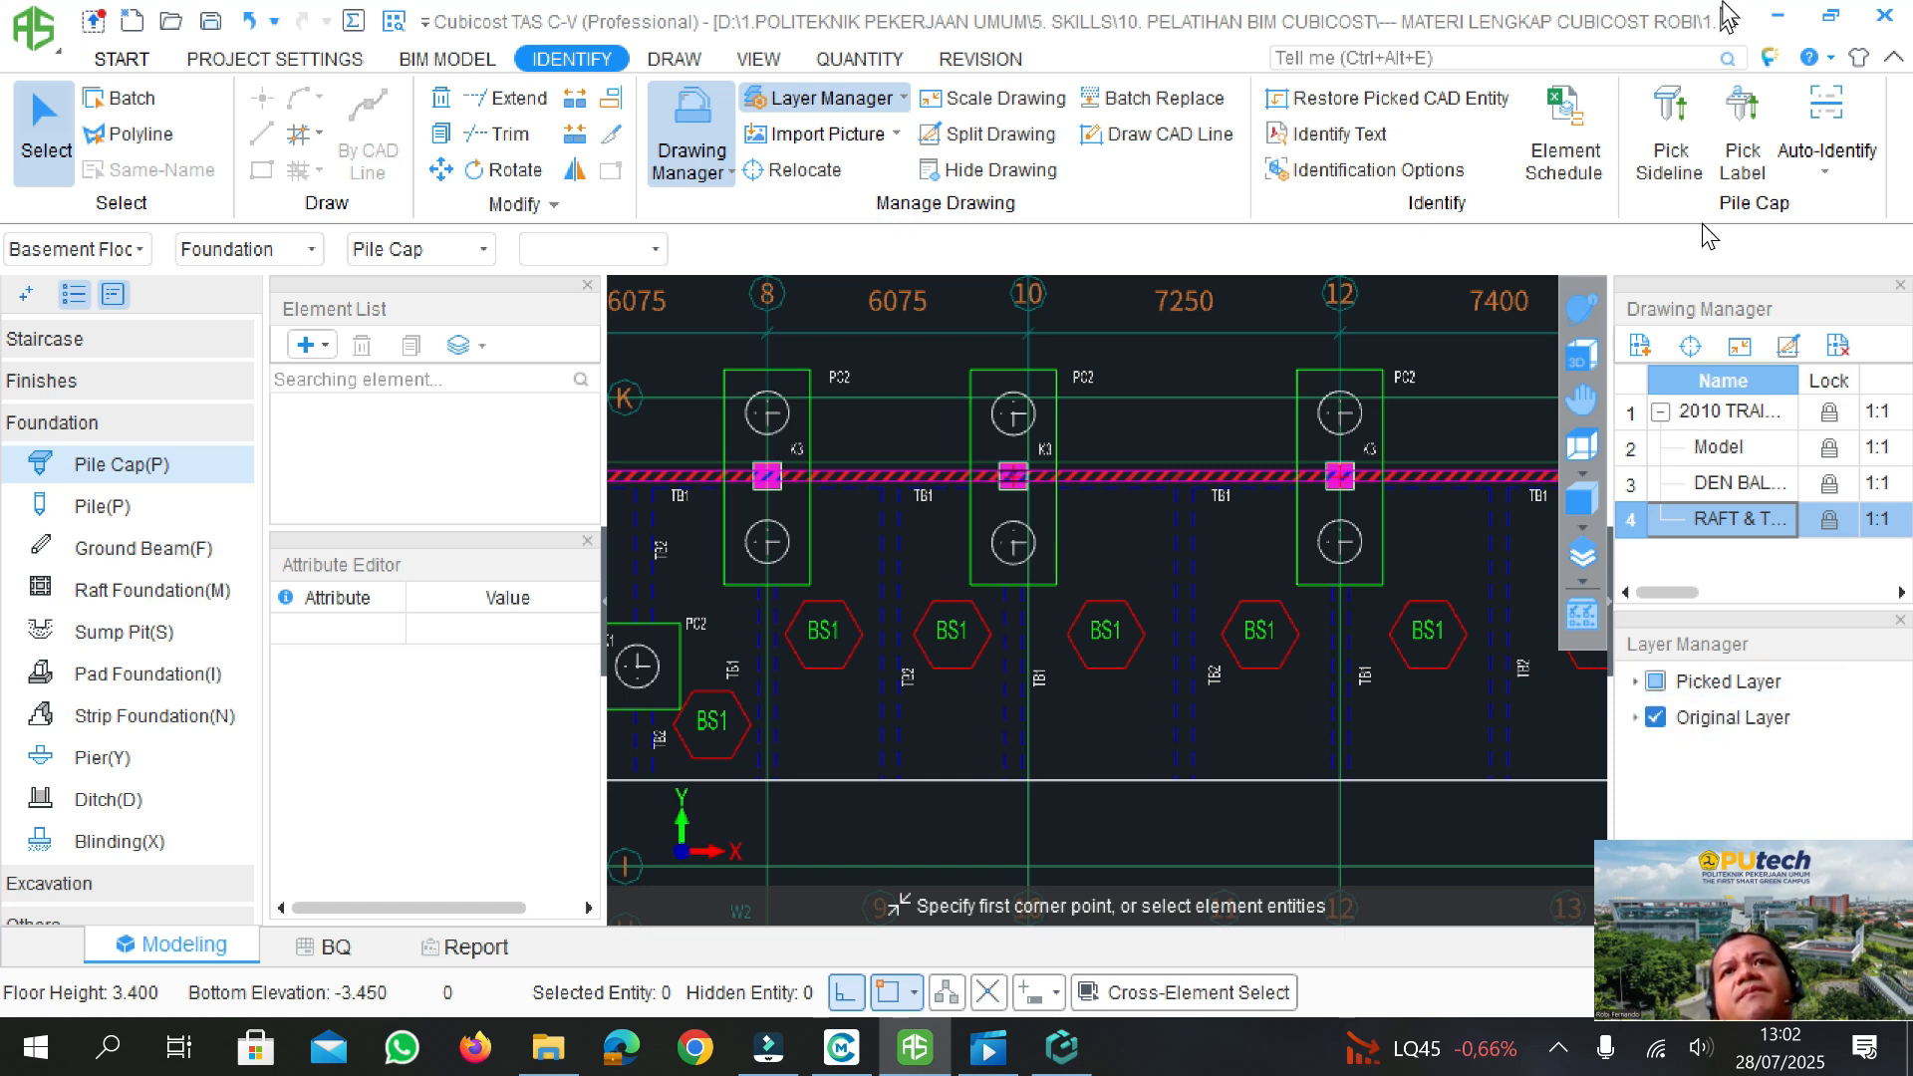
- Pick the PC2 text layer as the pile cap labels and auto-identify all pile caps on the plan
left_click(1741, 132)
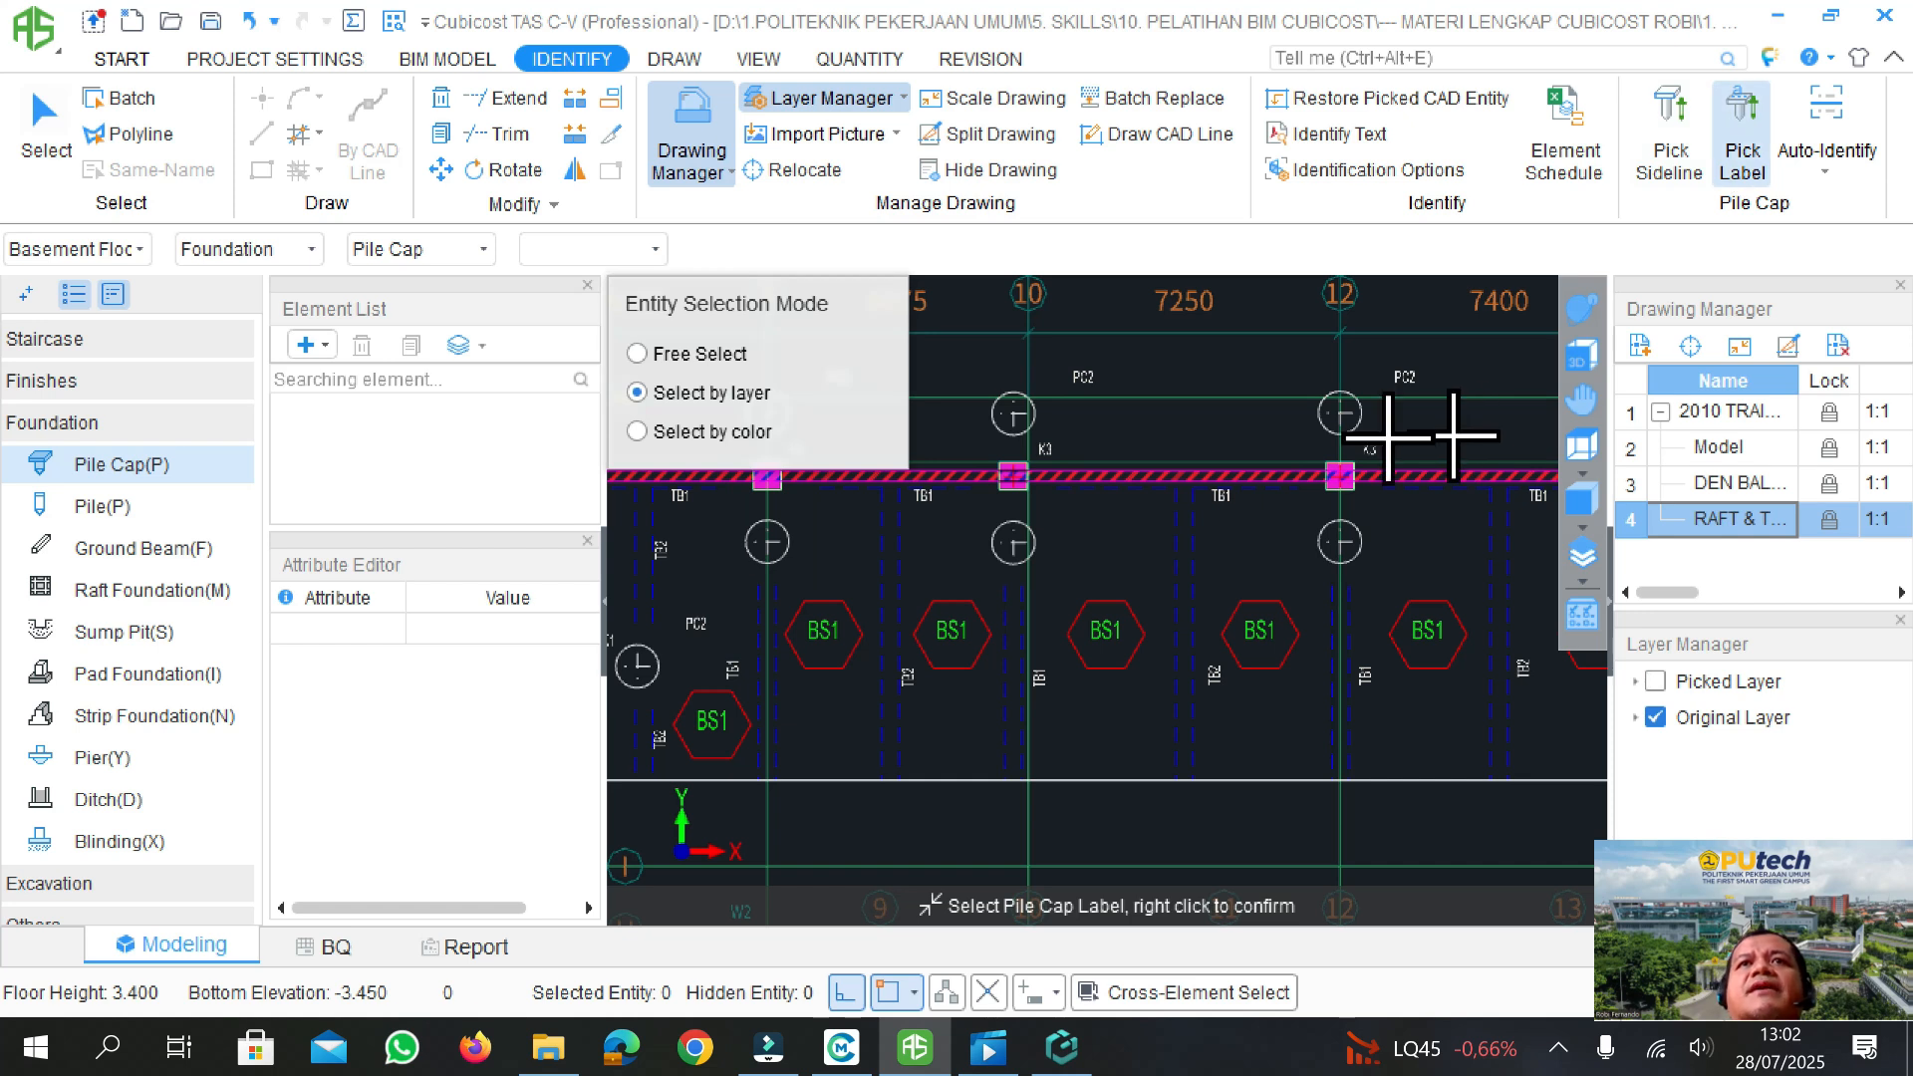
left_click(1091, 380)
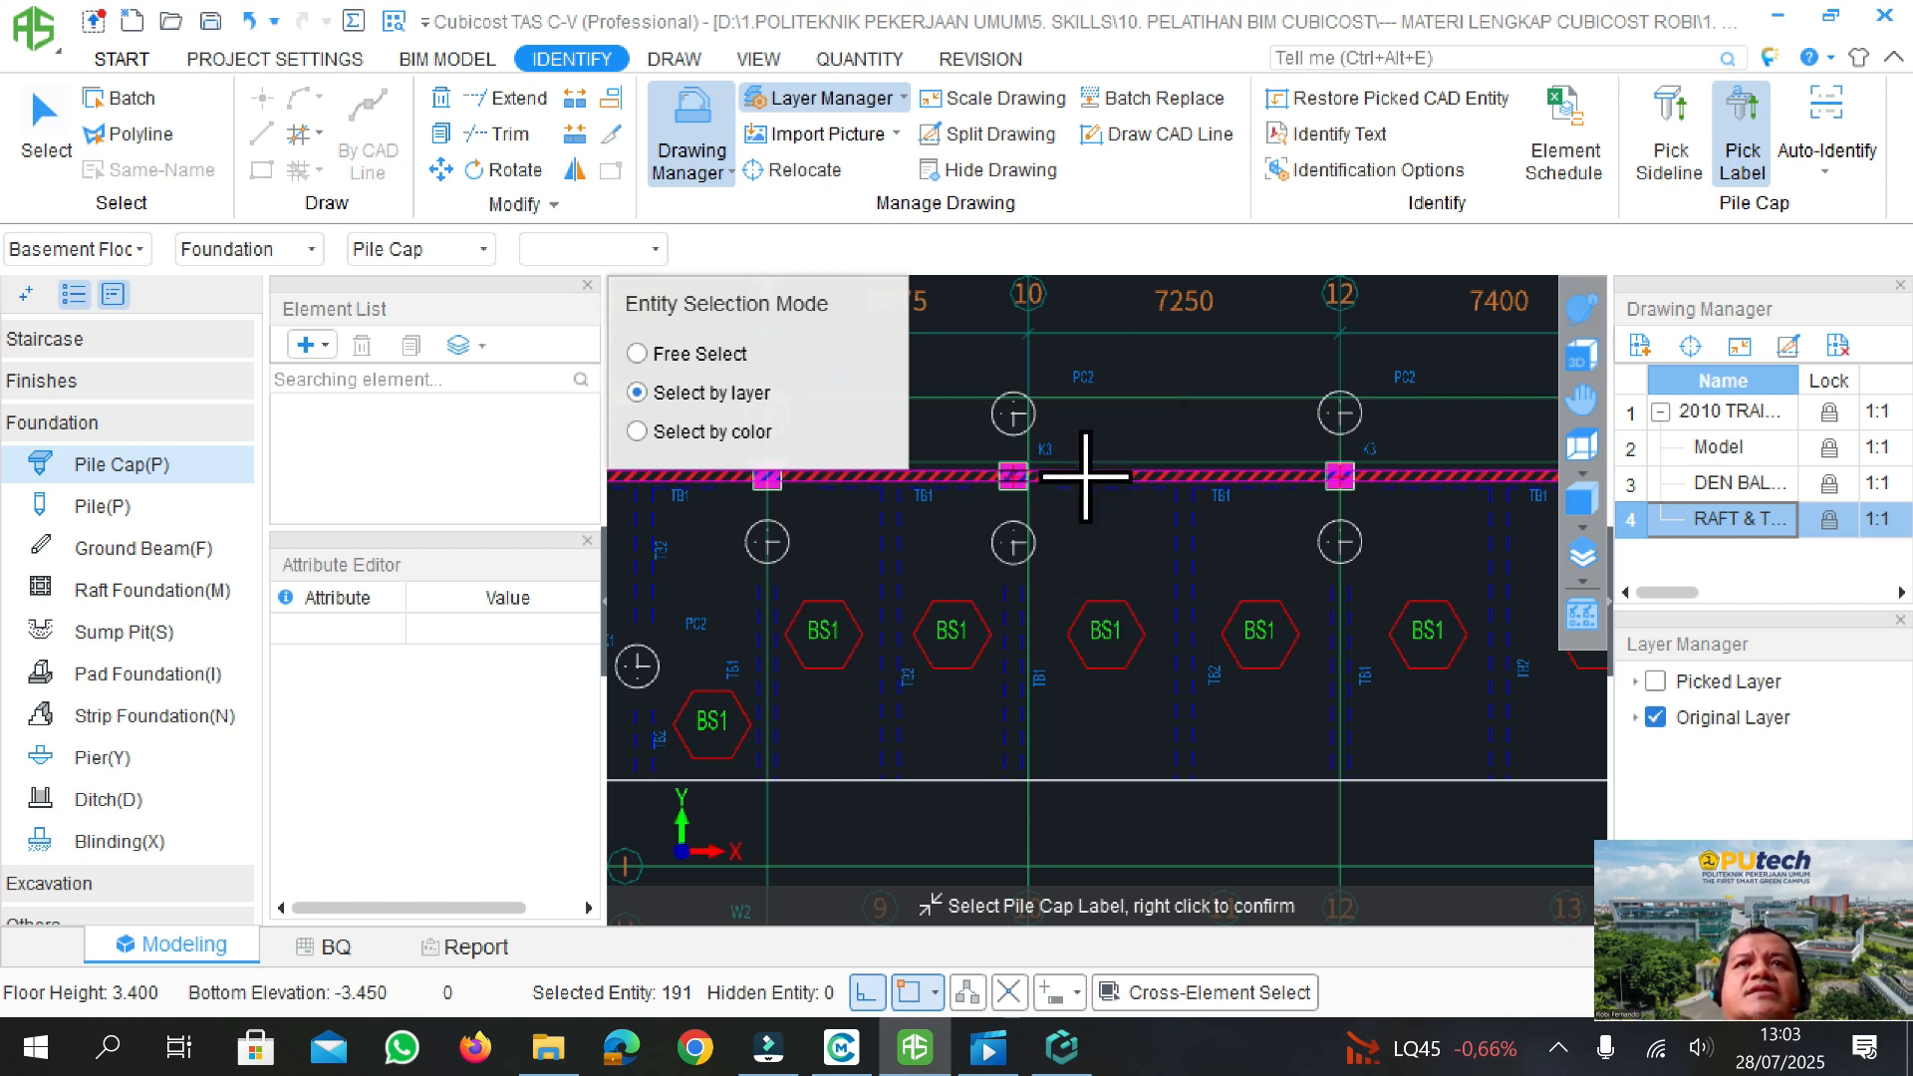
right_click(1089, 429)
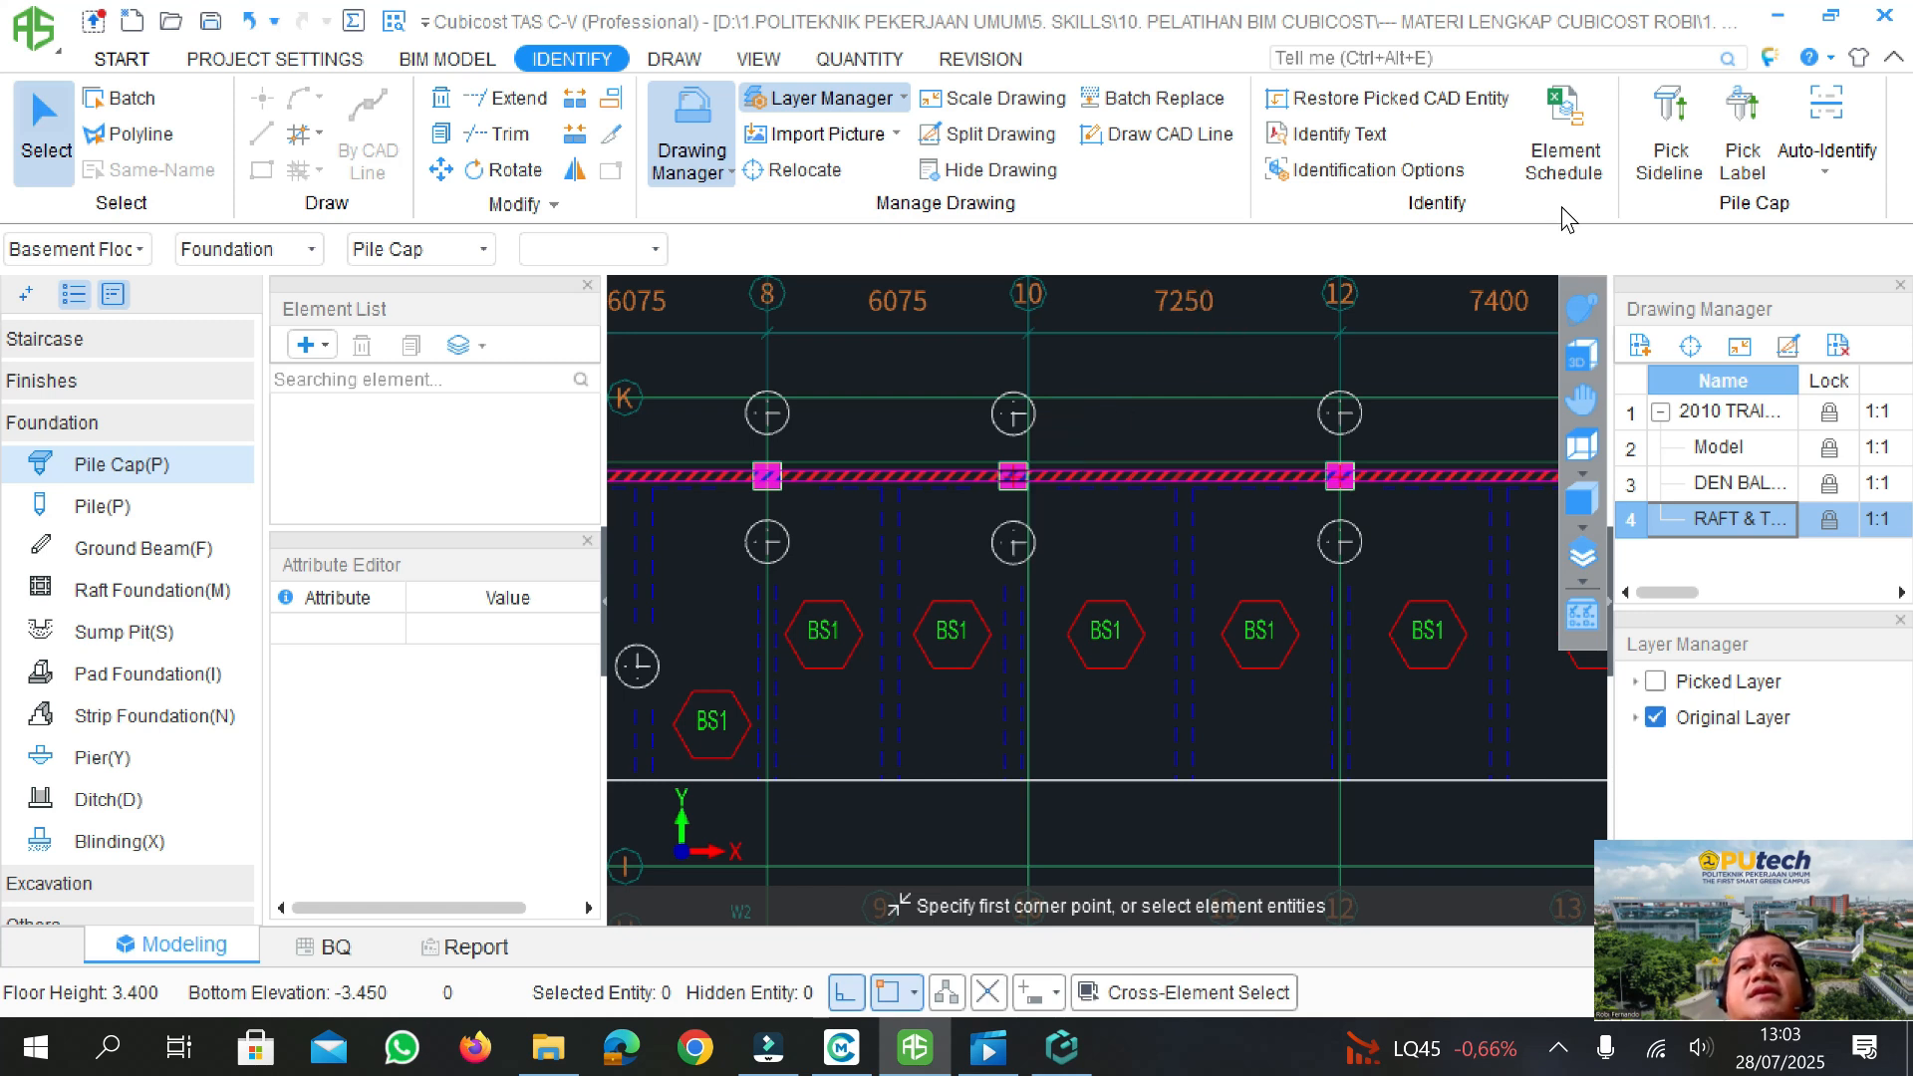
left_click(1838, 124)
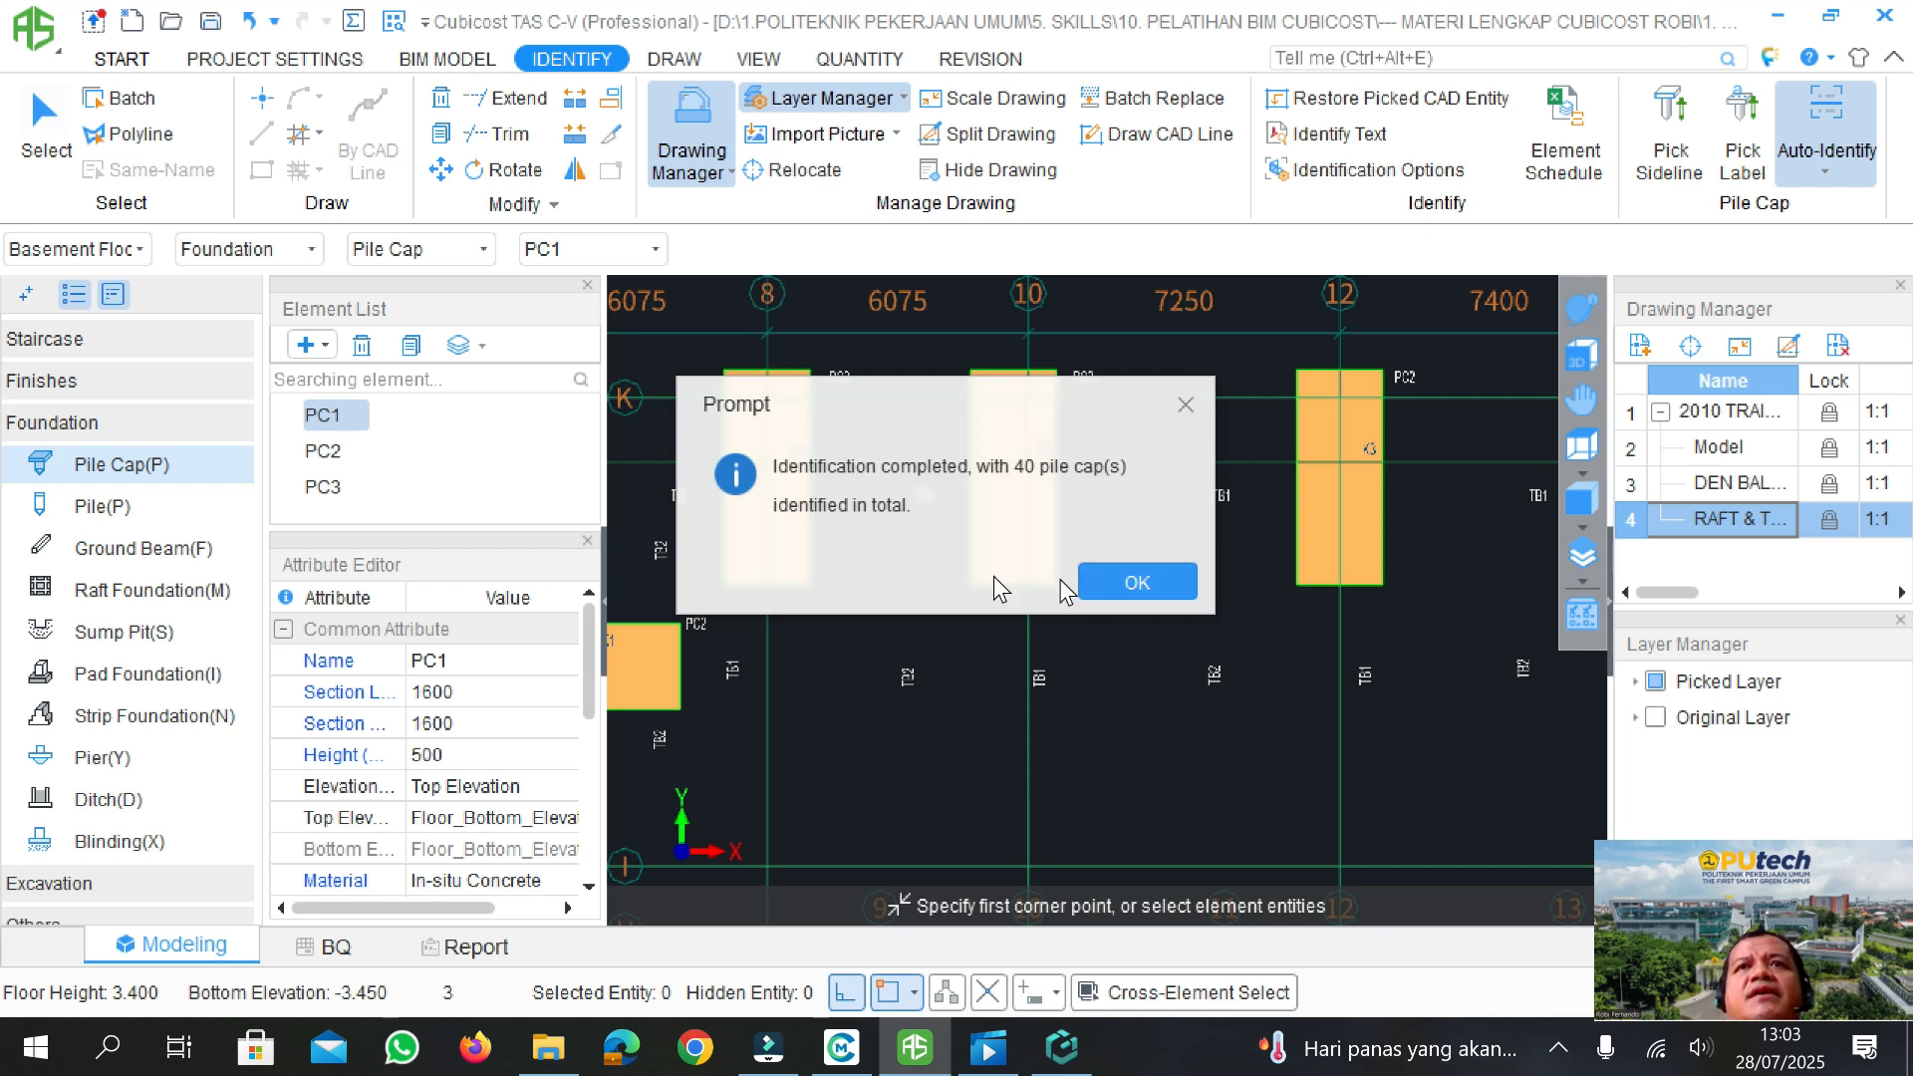
left_click(1116, 582)
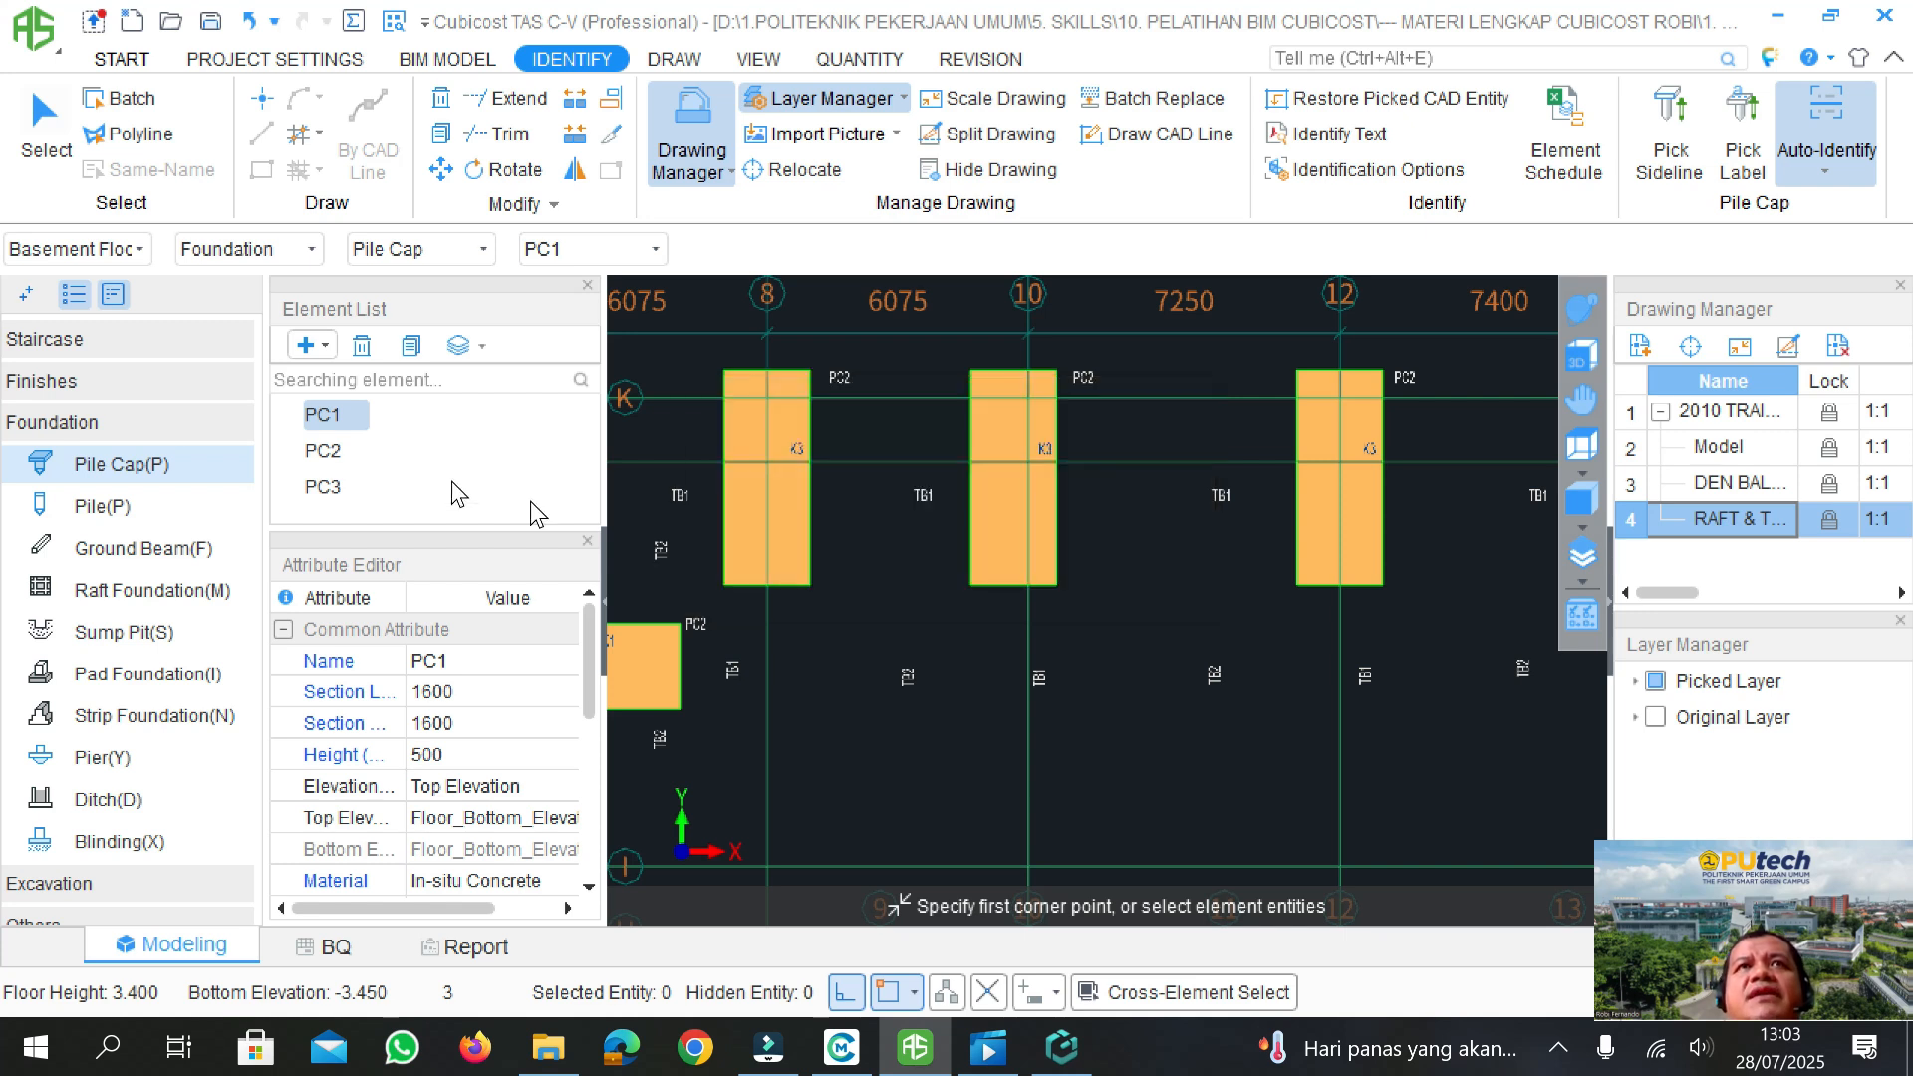
- Locate every PC2 pile cap on the plan with Quick Find Entity and clear the selection after viewing
left_click(329, 452)
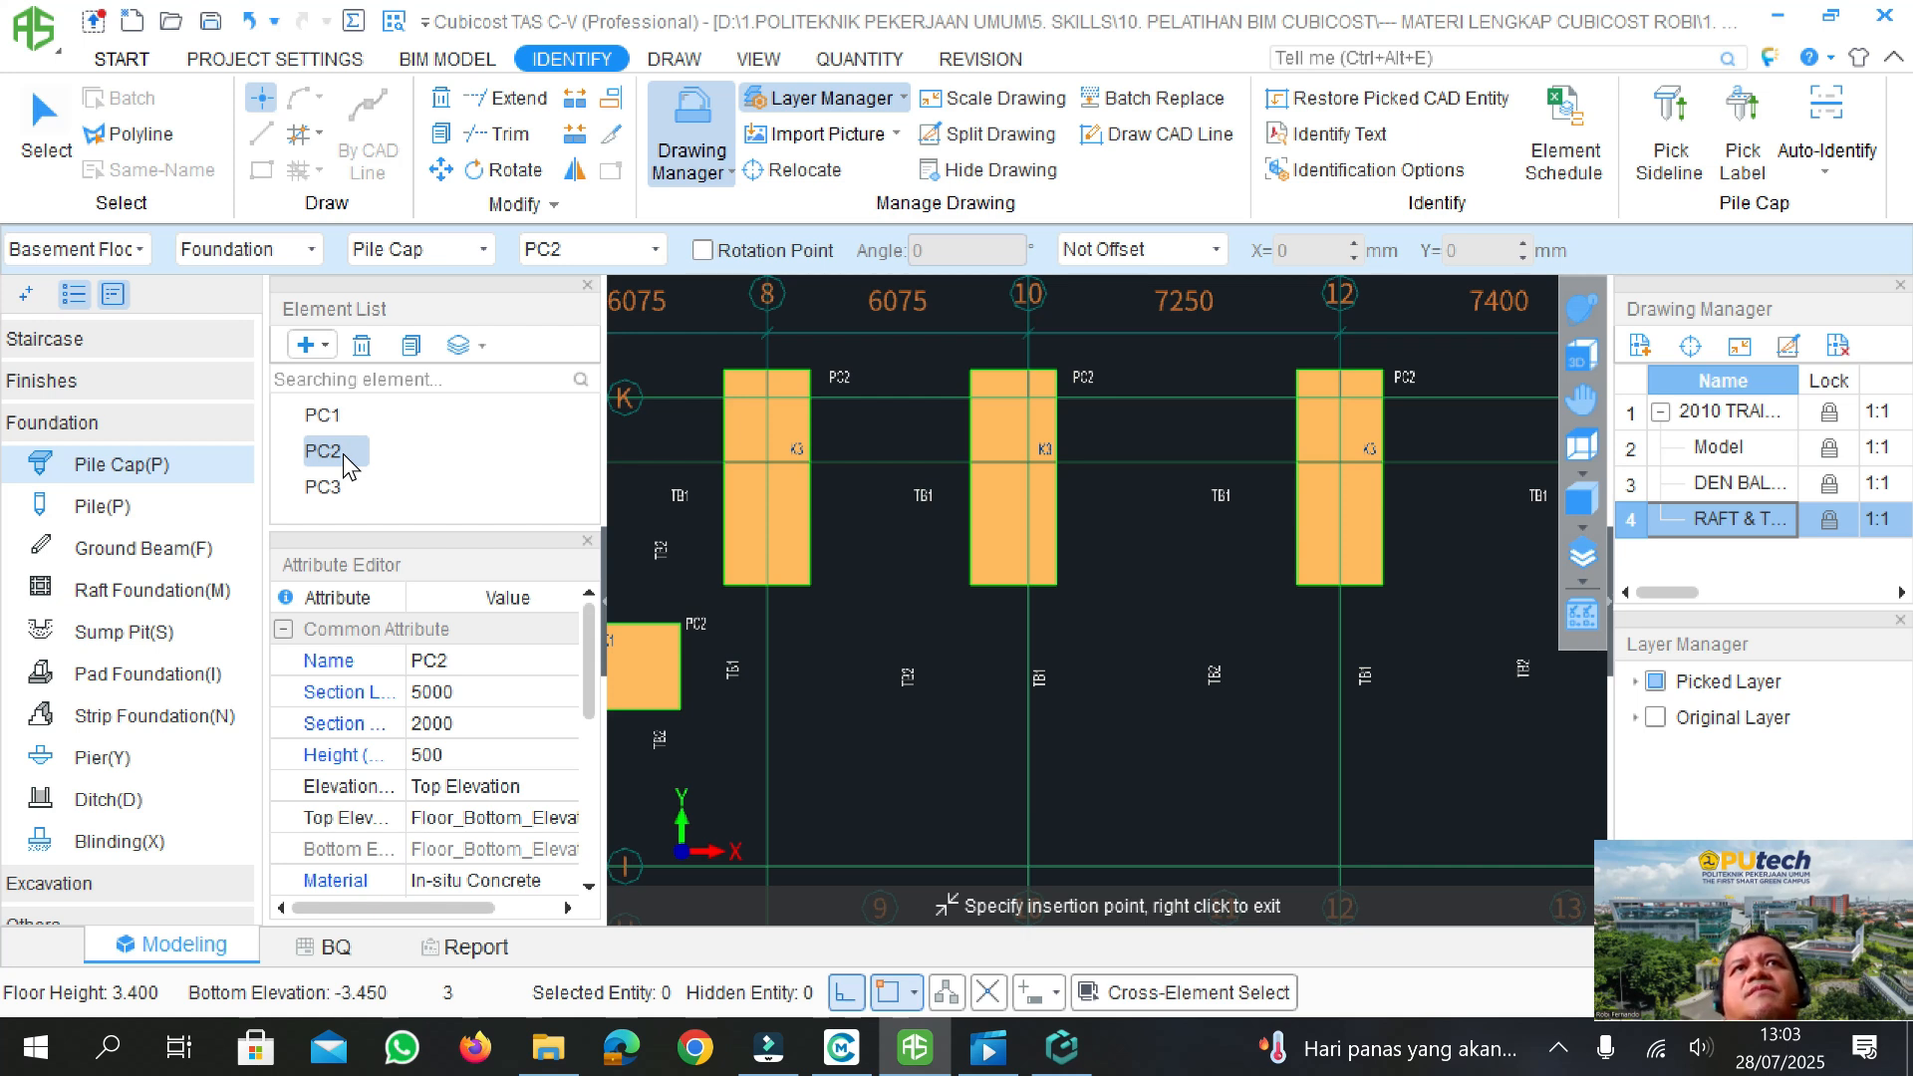
right_click(344, 460)
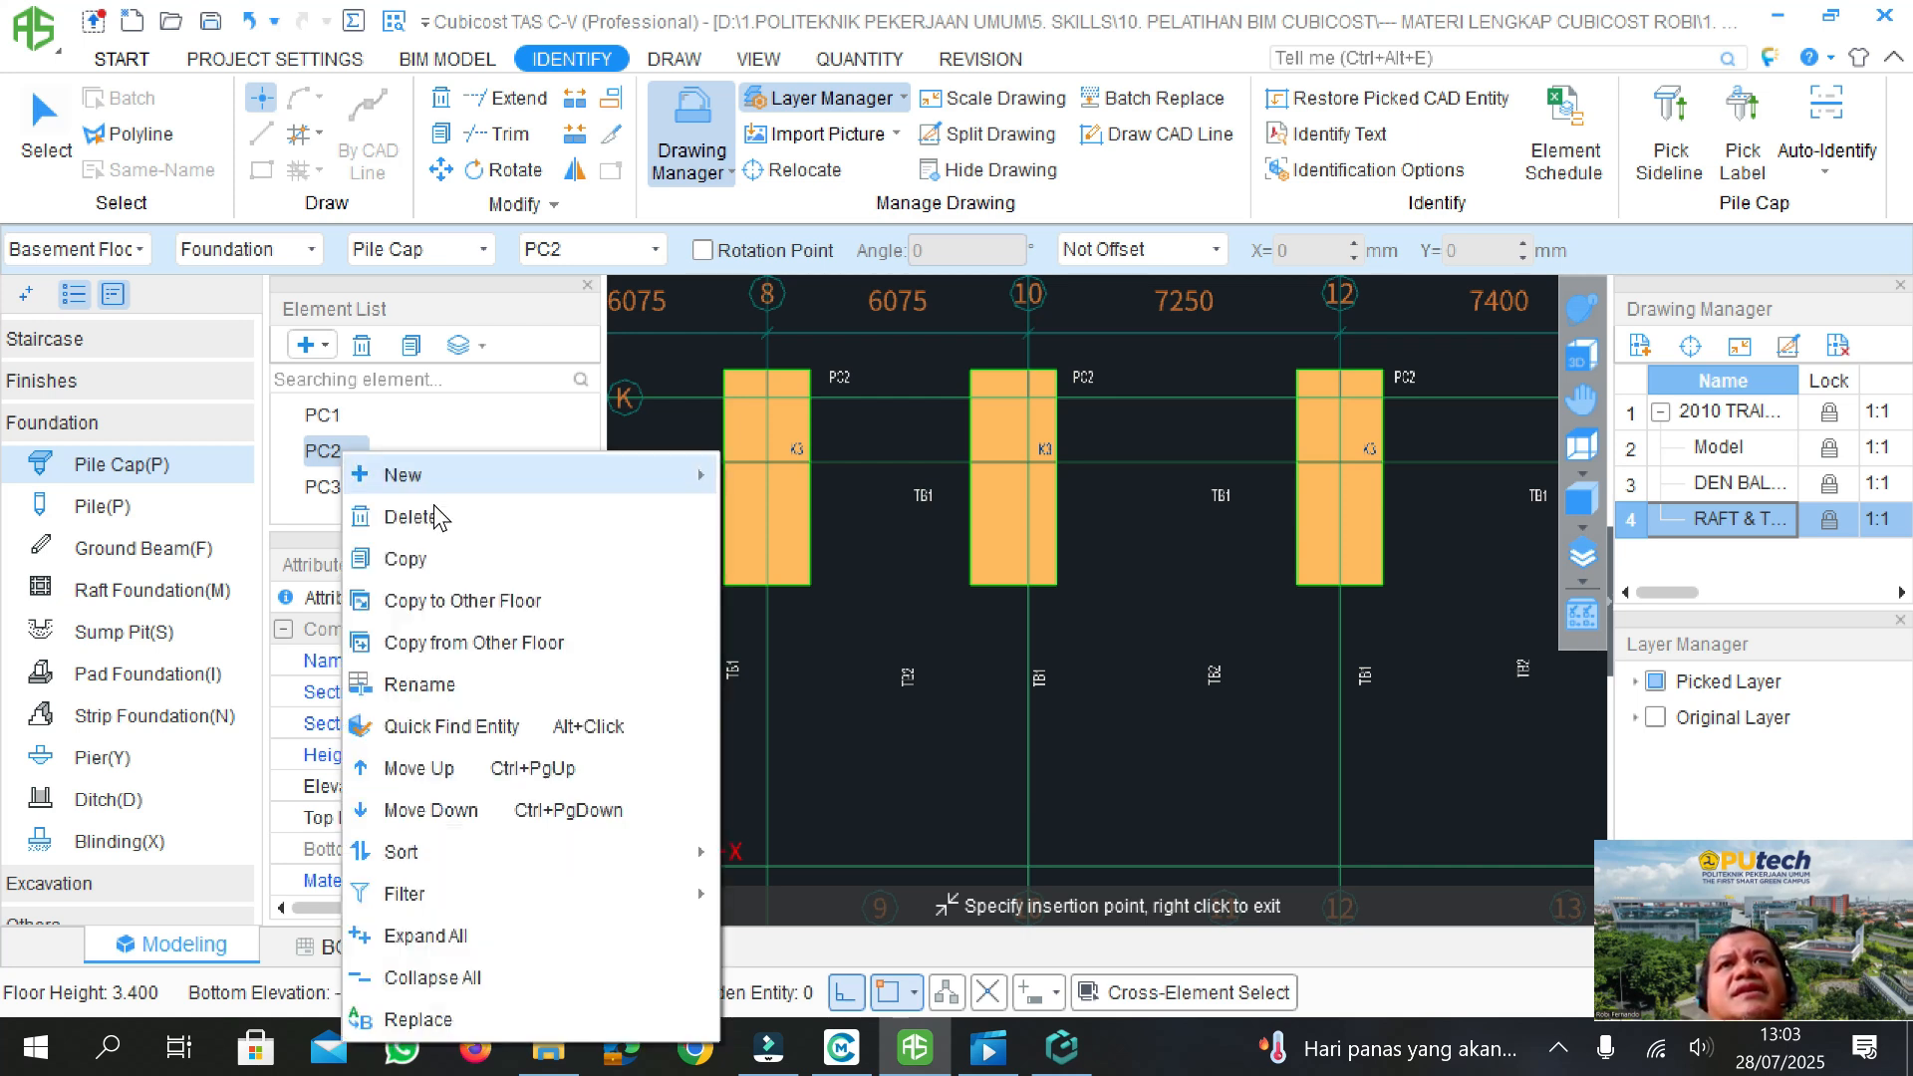
left_click(453, 732)
scroll(1144, 542, "down", 3)
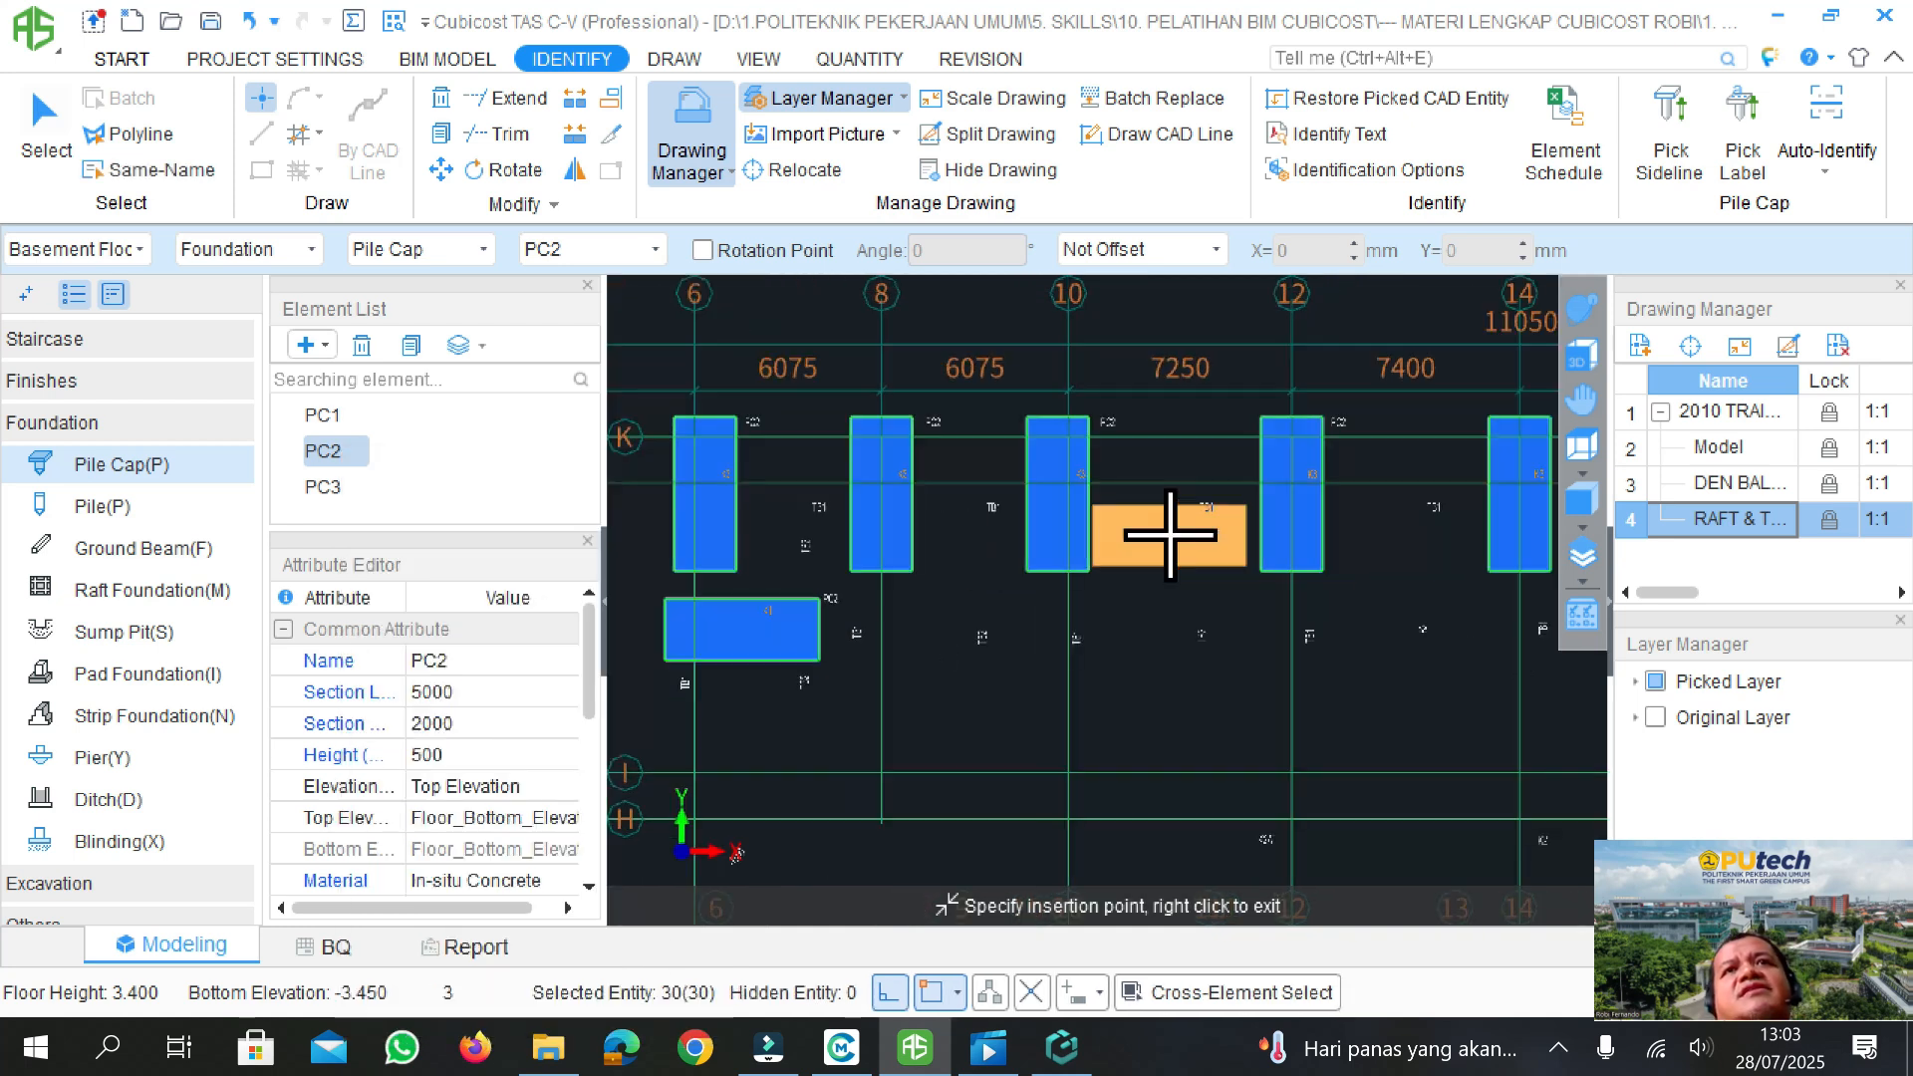
scroll(972, 485, "down", 5)
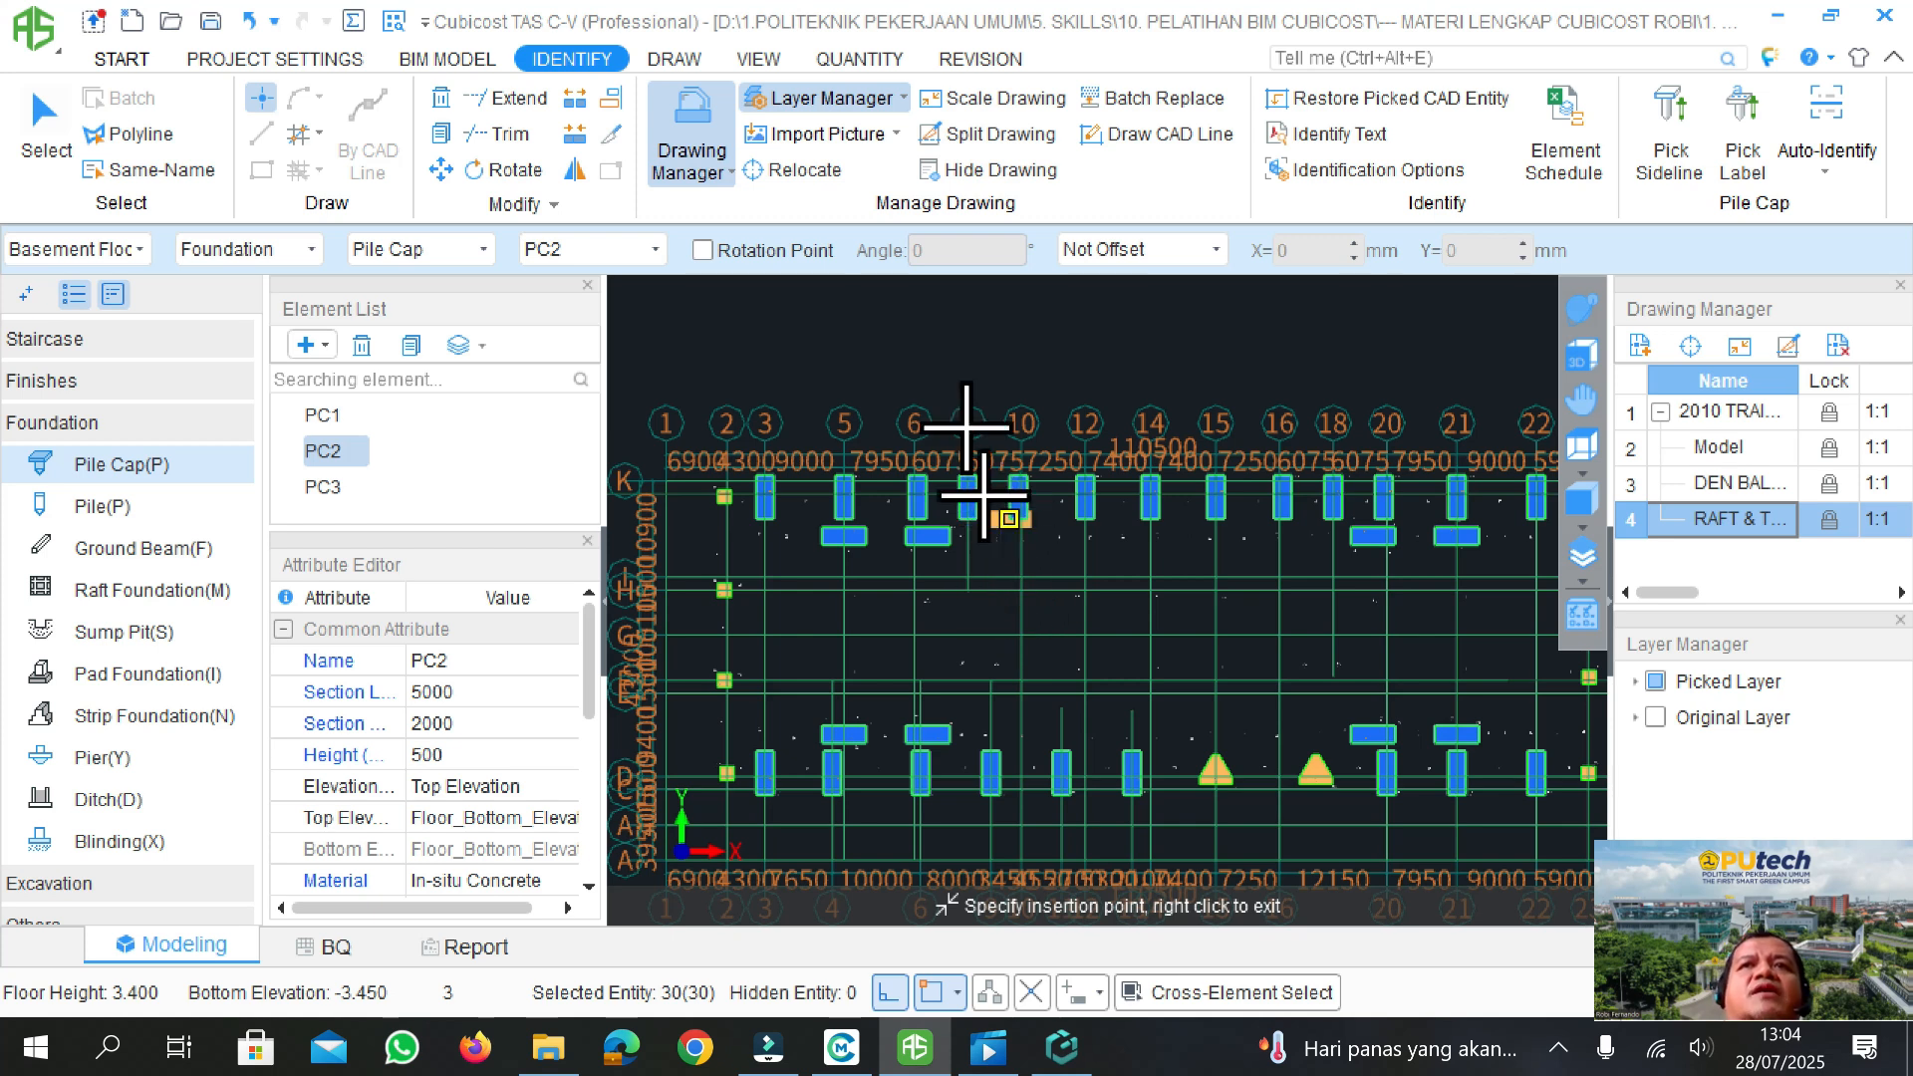
scroll(996, 429, "down", 1)
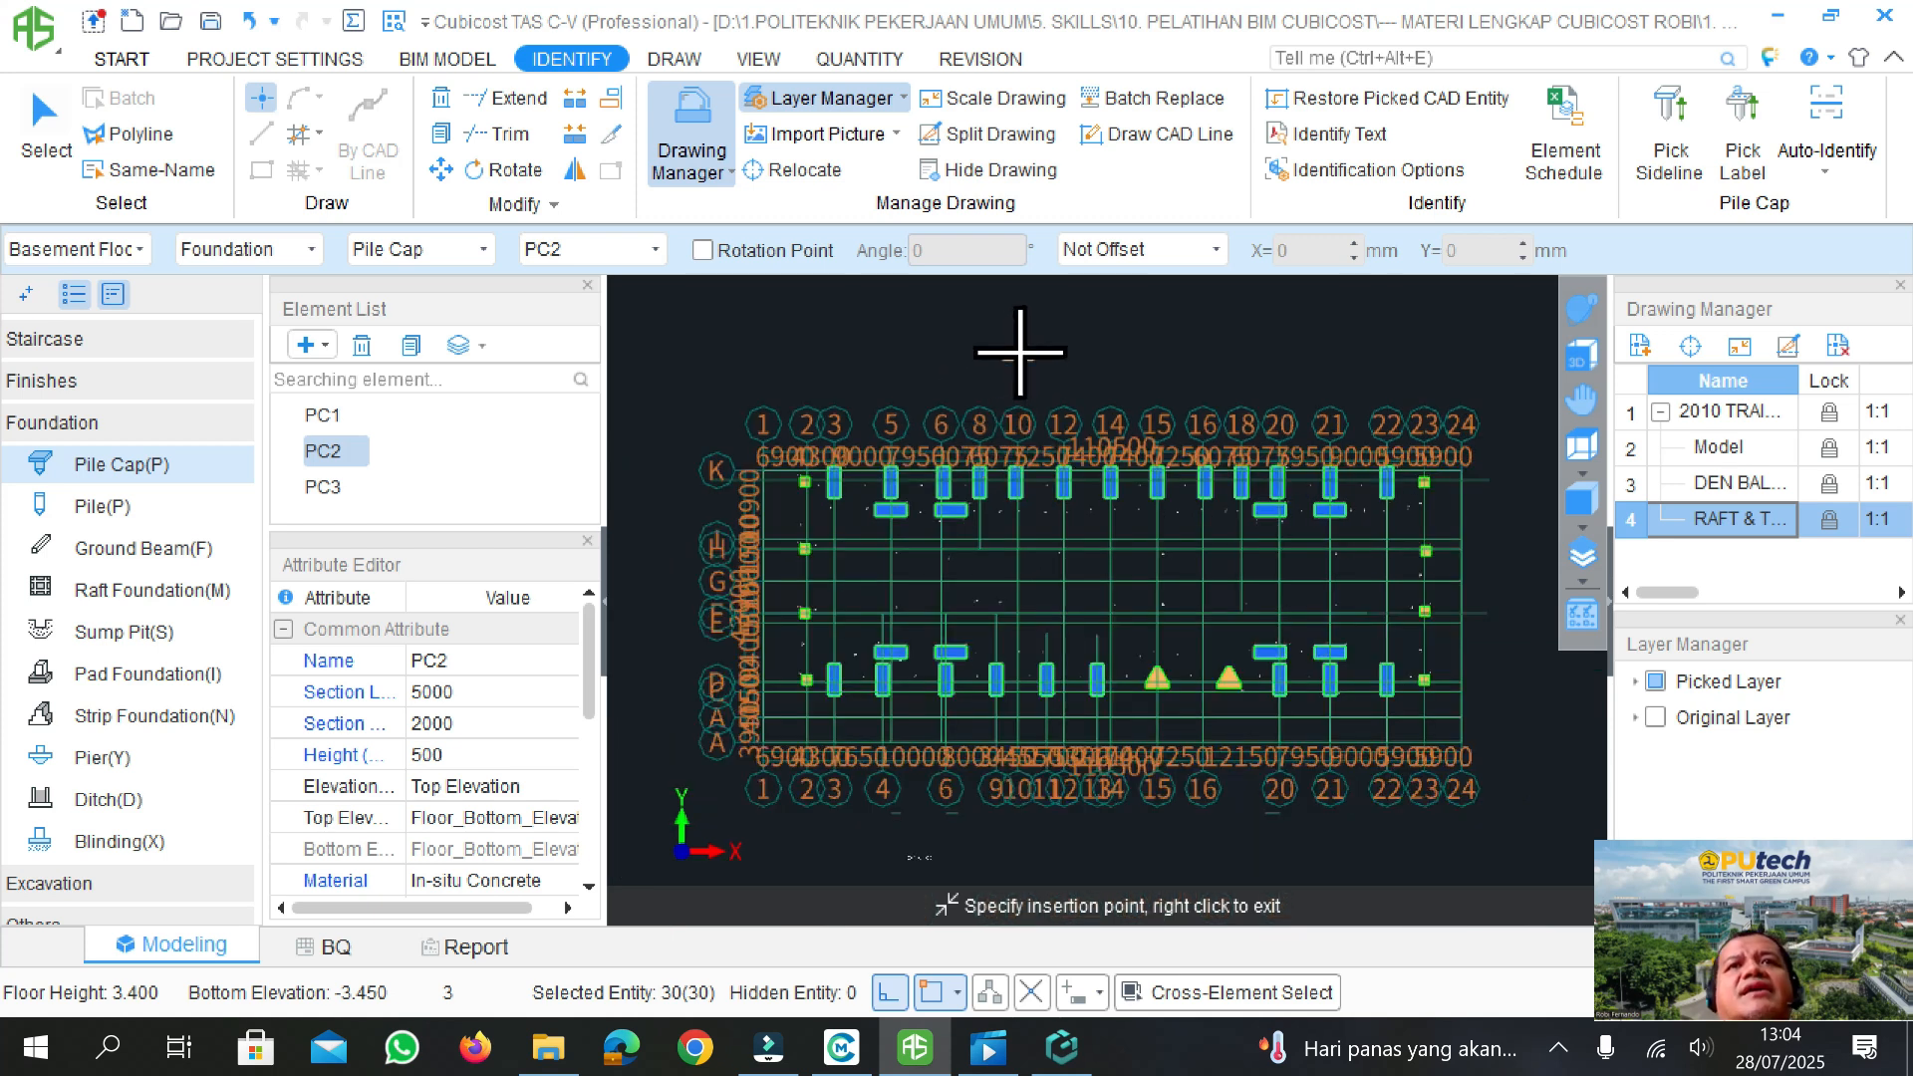
scroll(1021, 351, "up", 1)
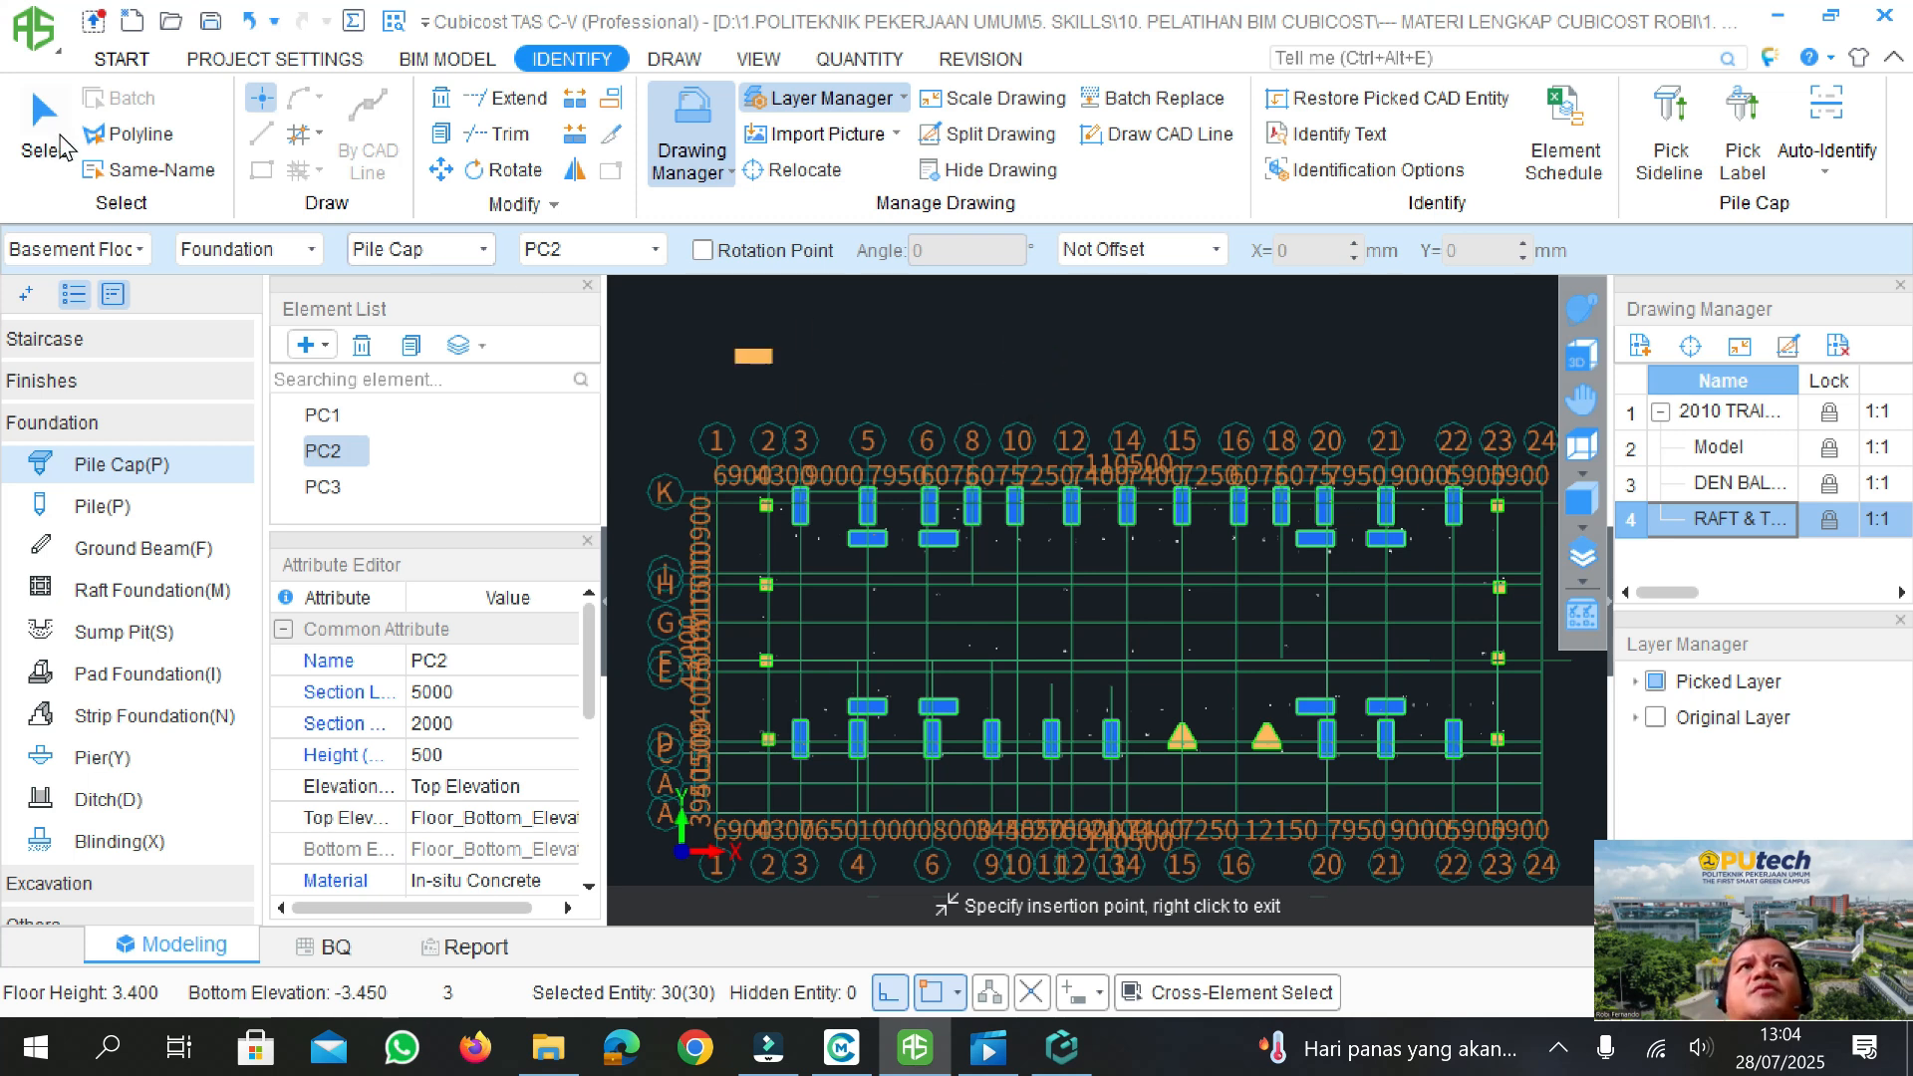
left_click(42, 129)
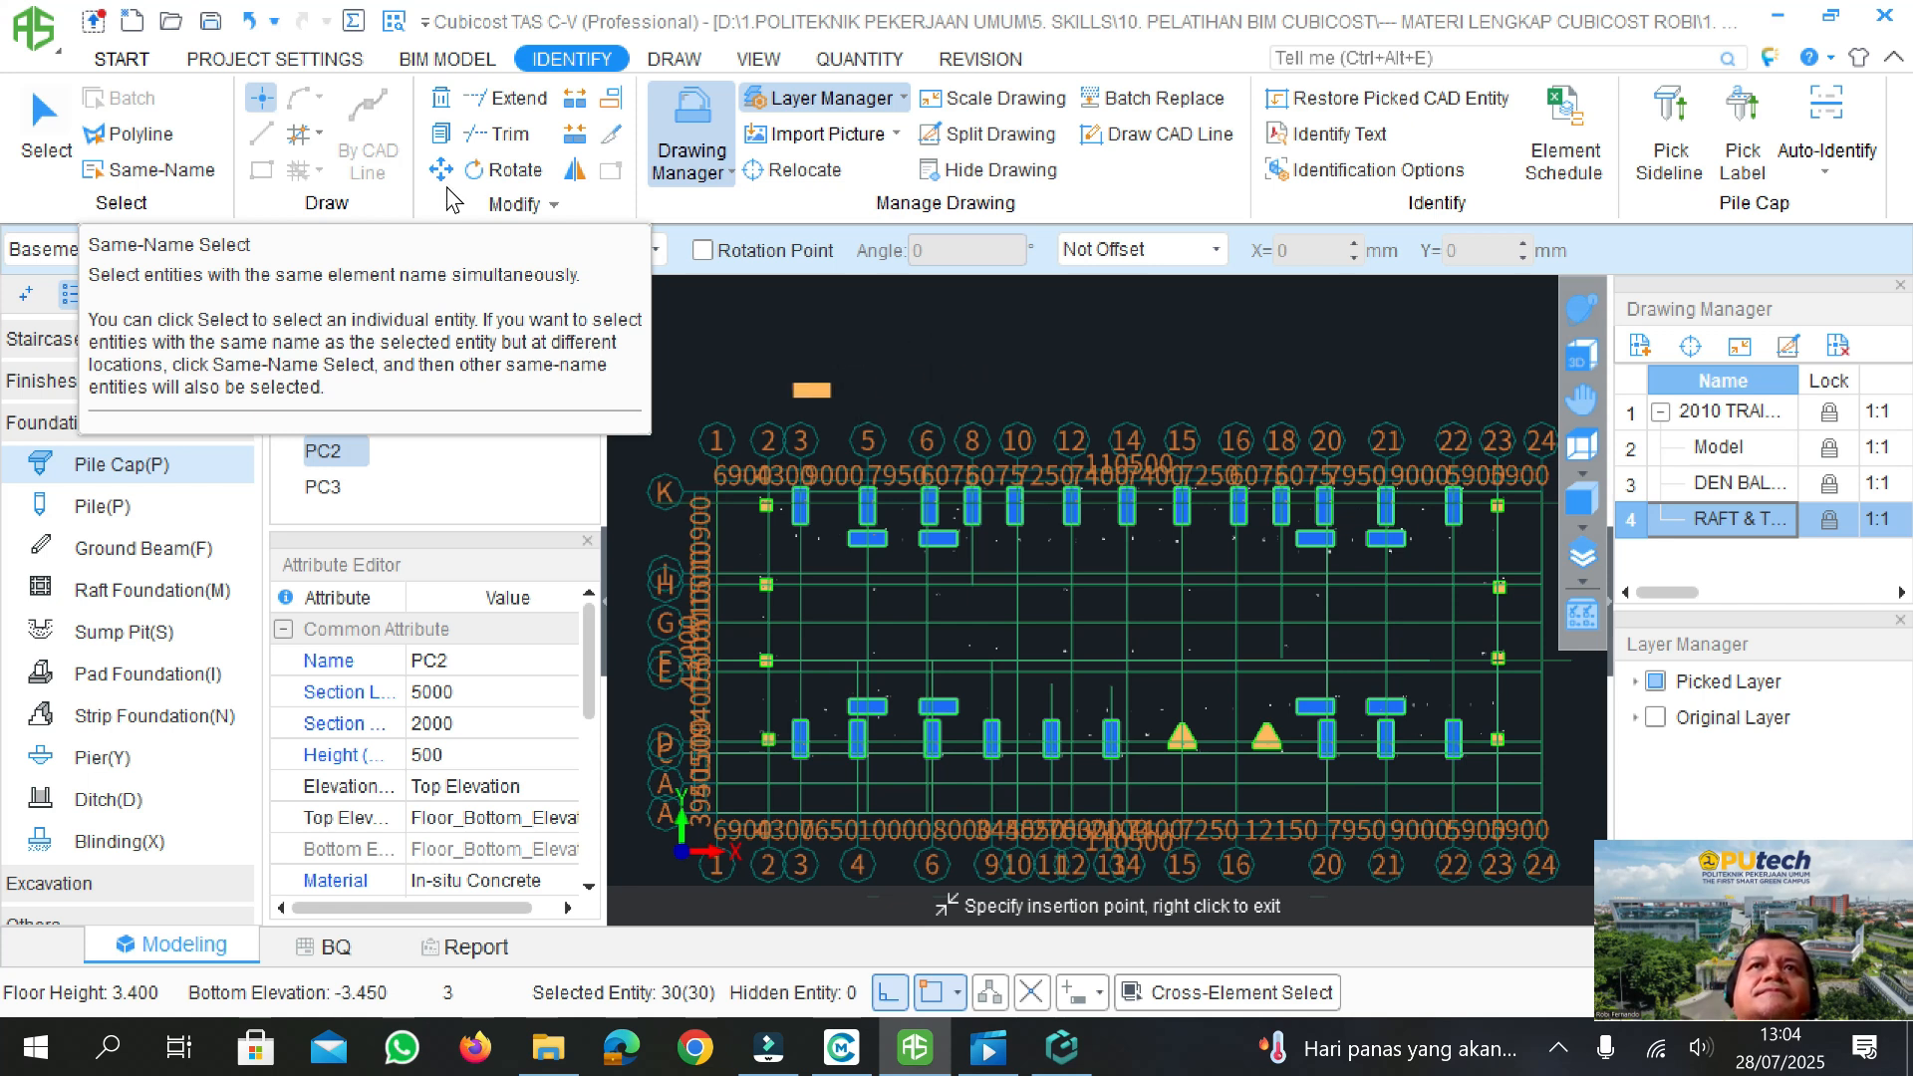
left_click(256, 100)
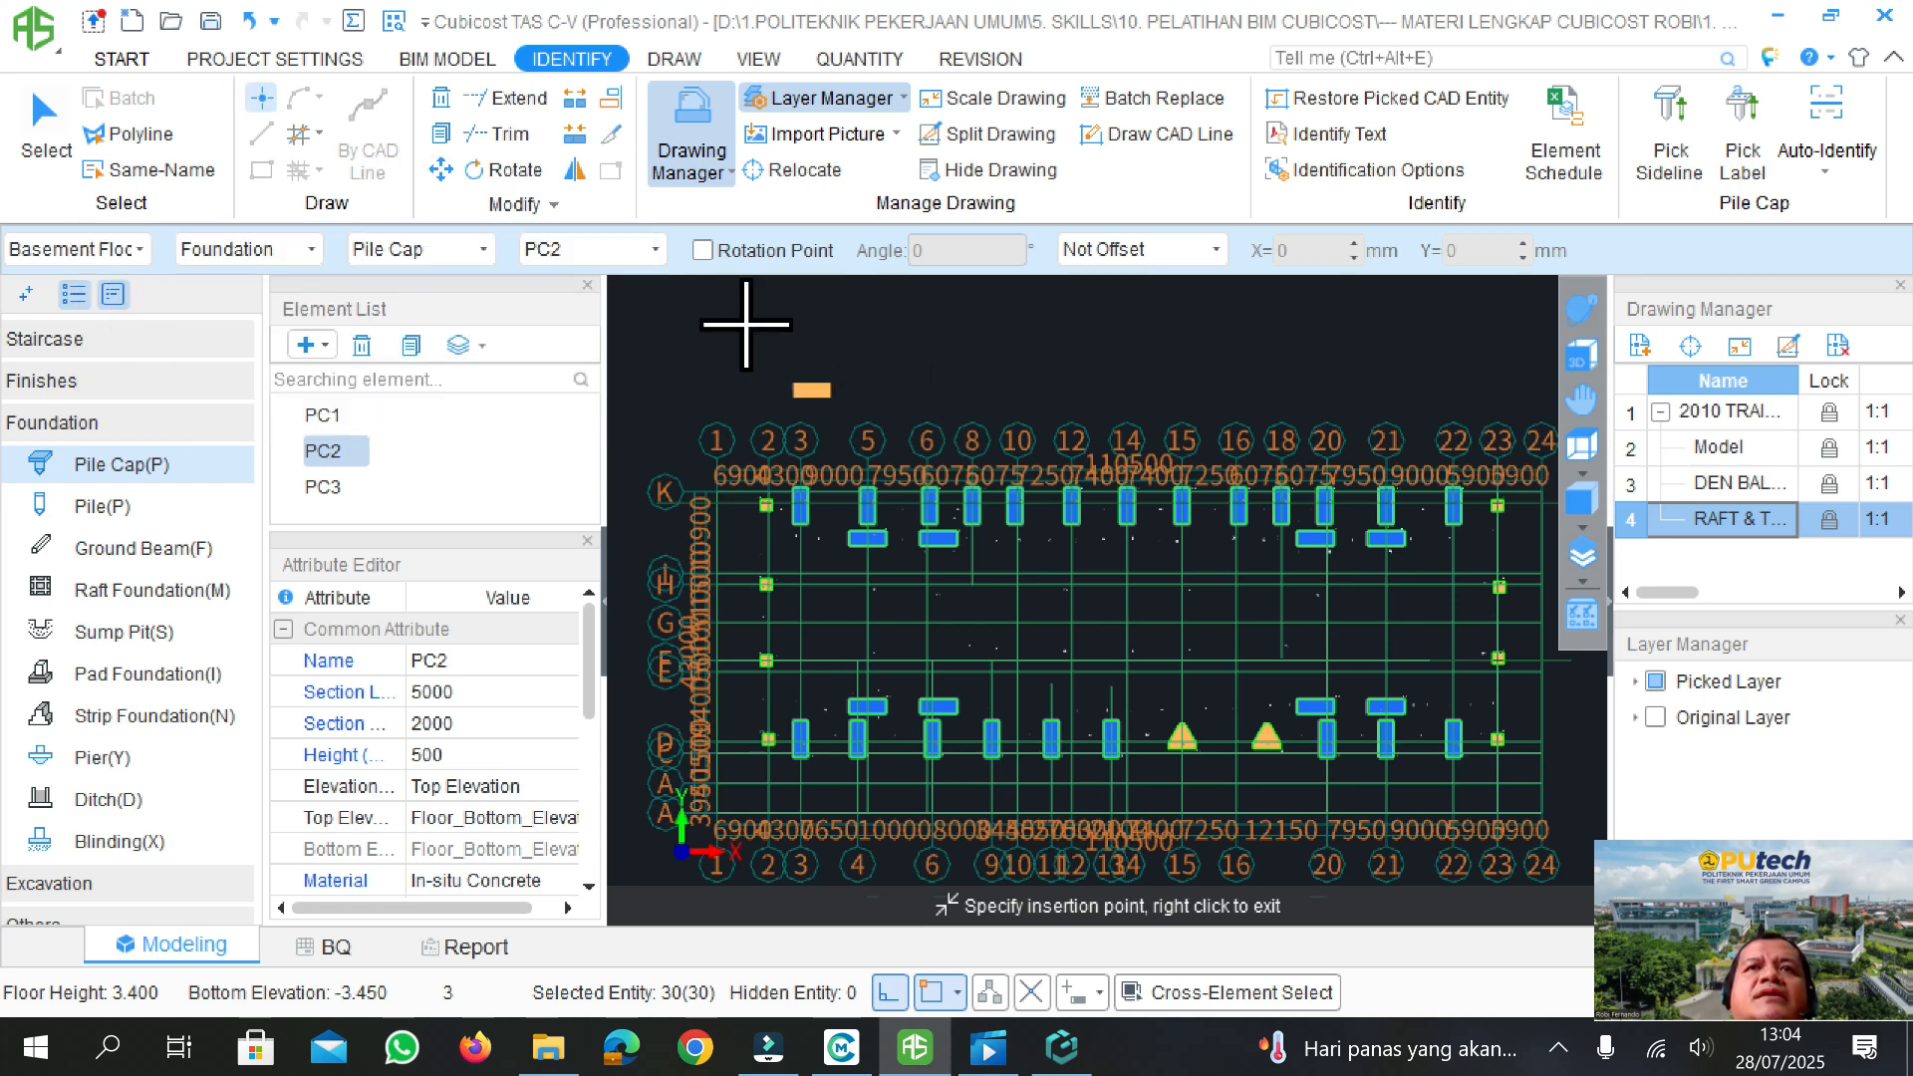
right_click(825, 360)
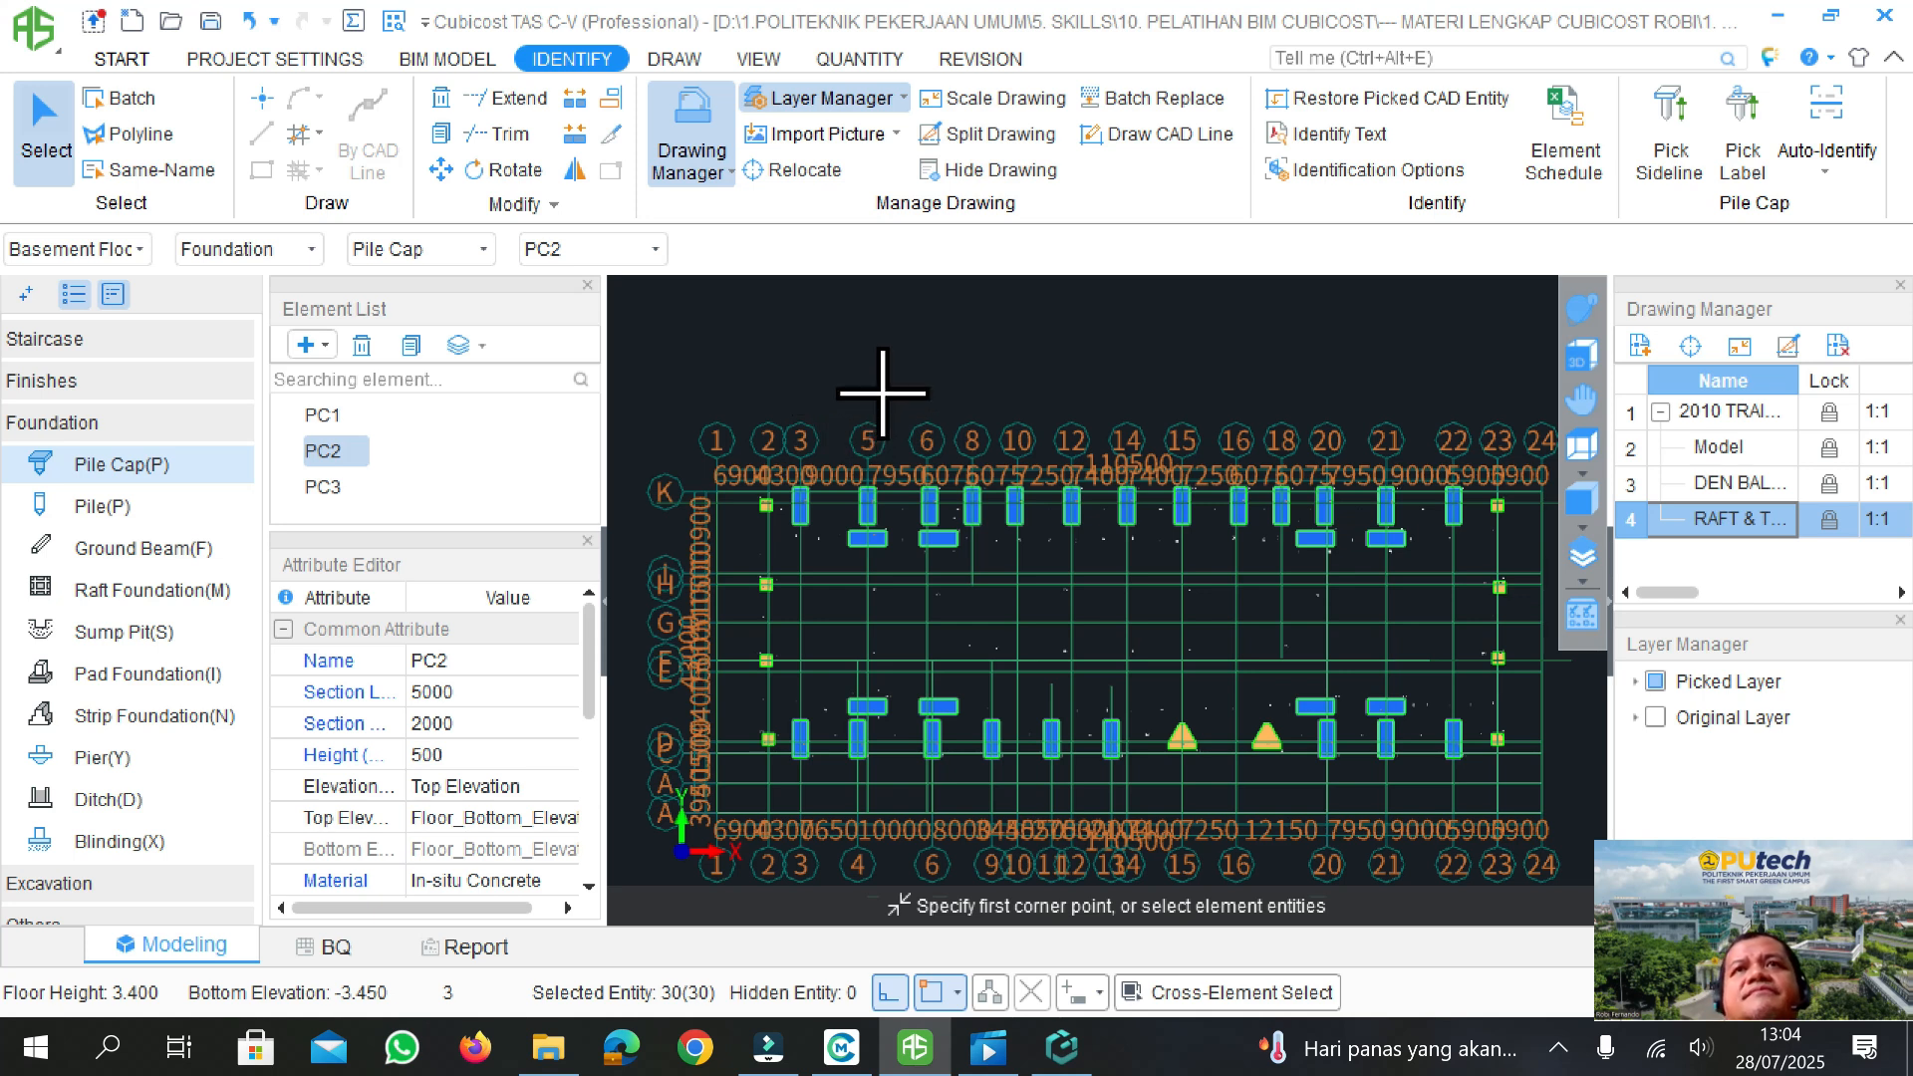
scroll(905, 418, "down", 1)
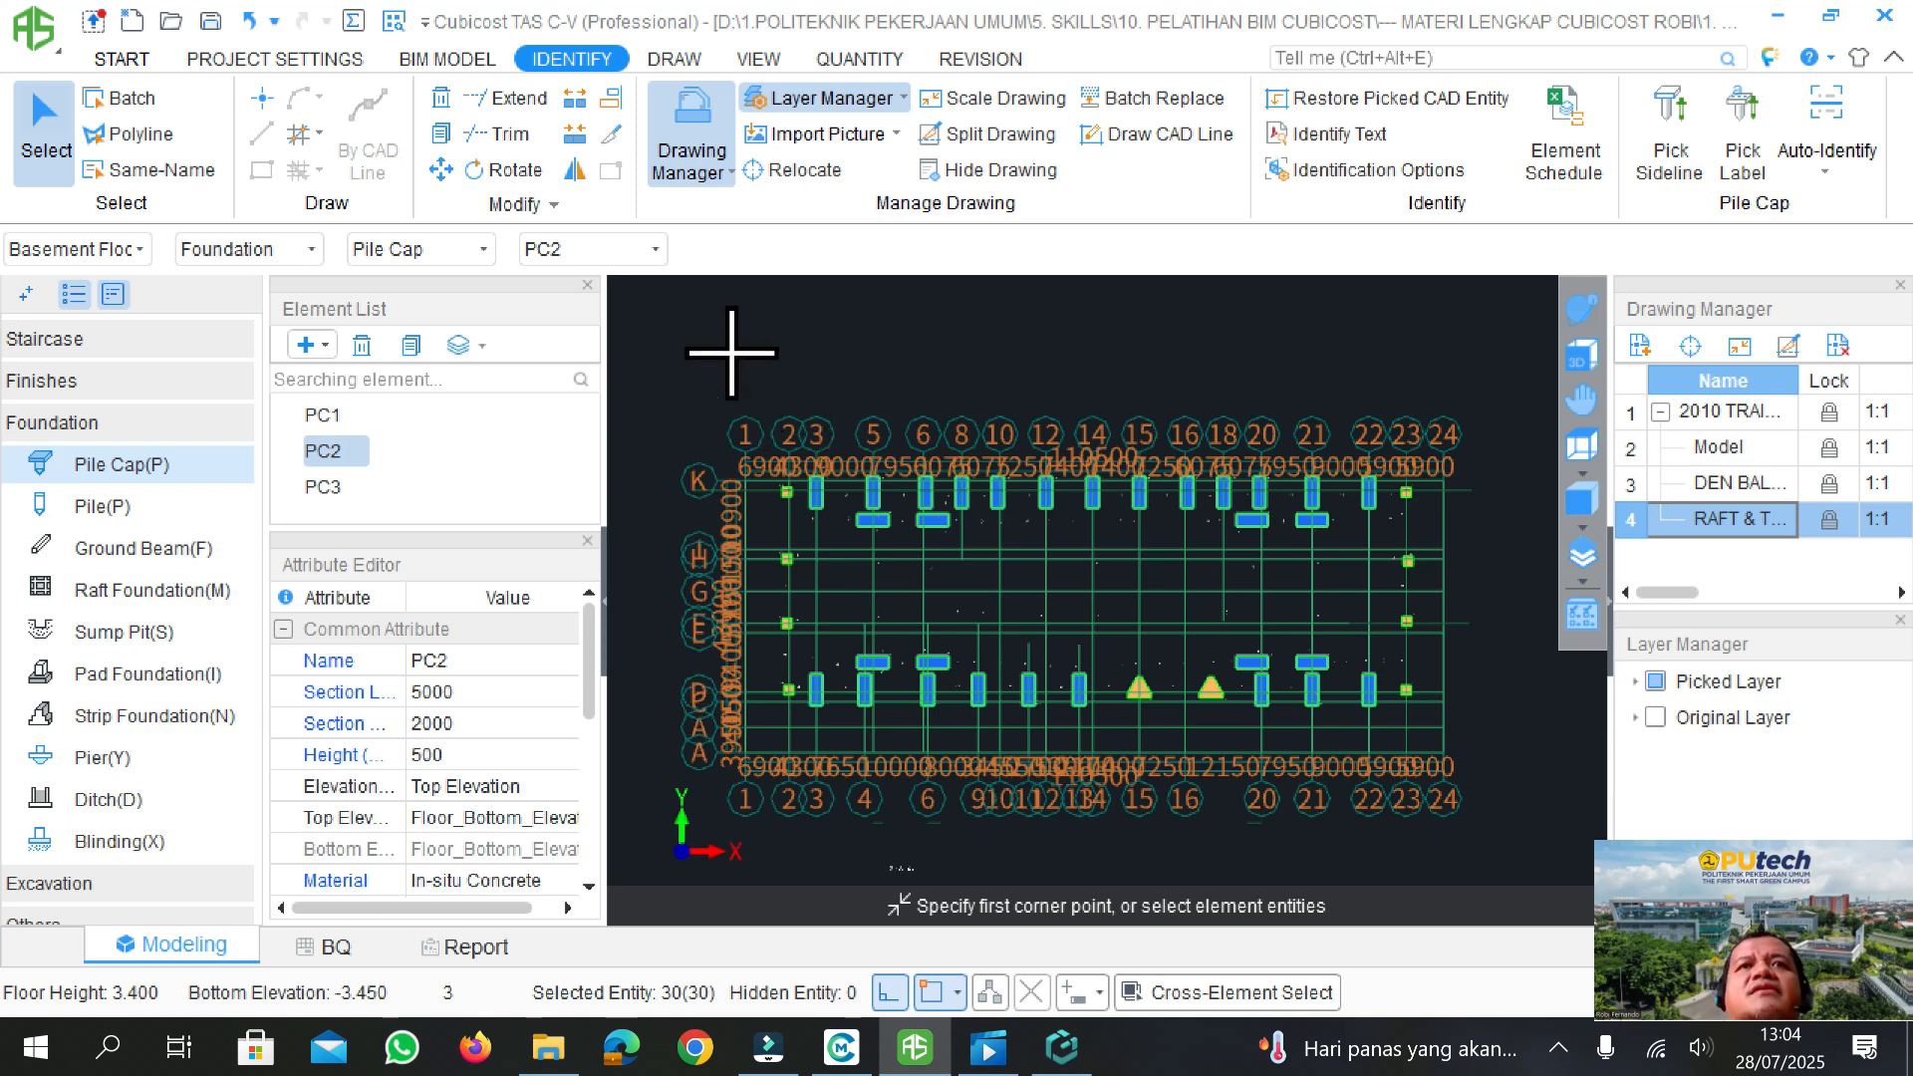
key("Escape")
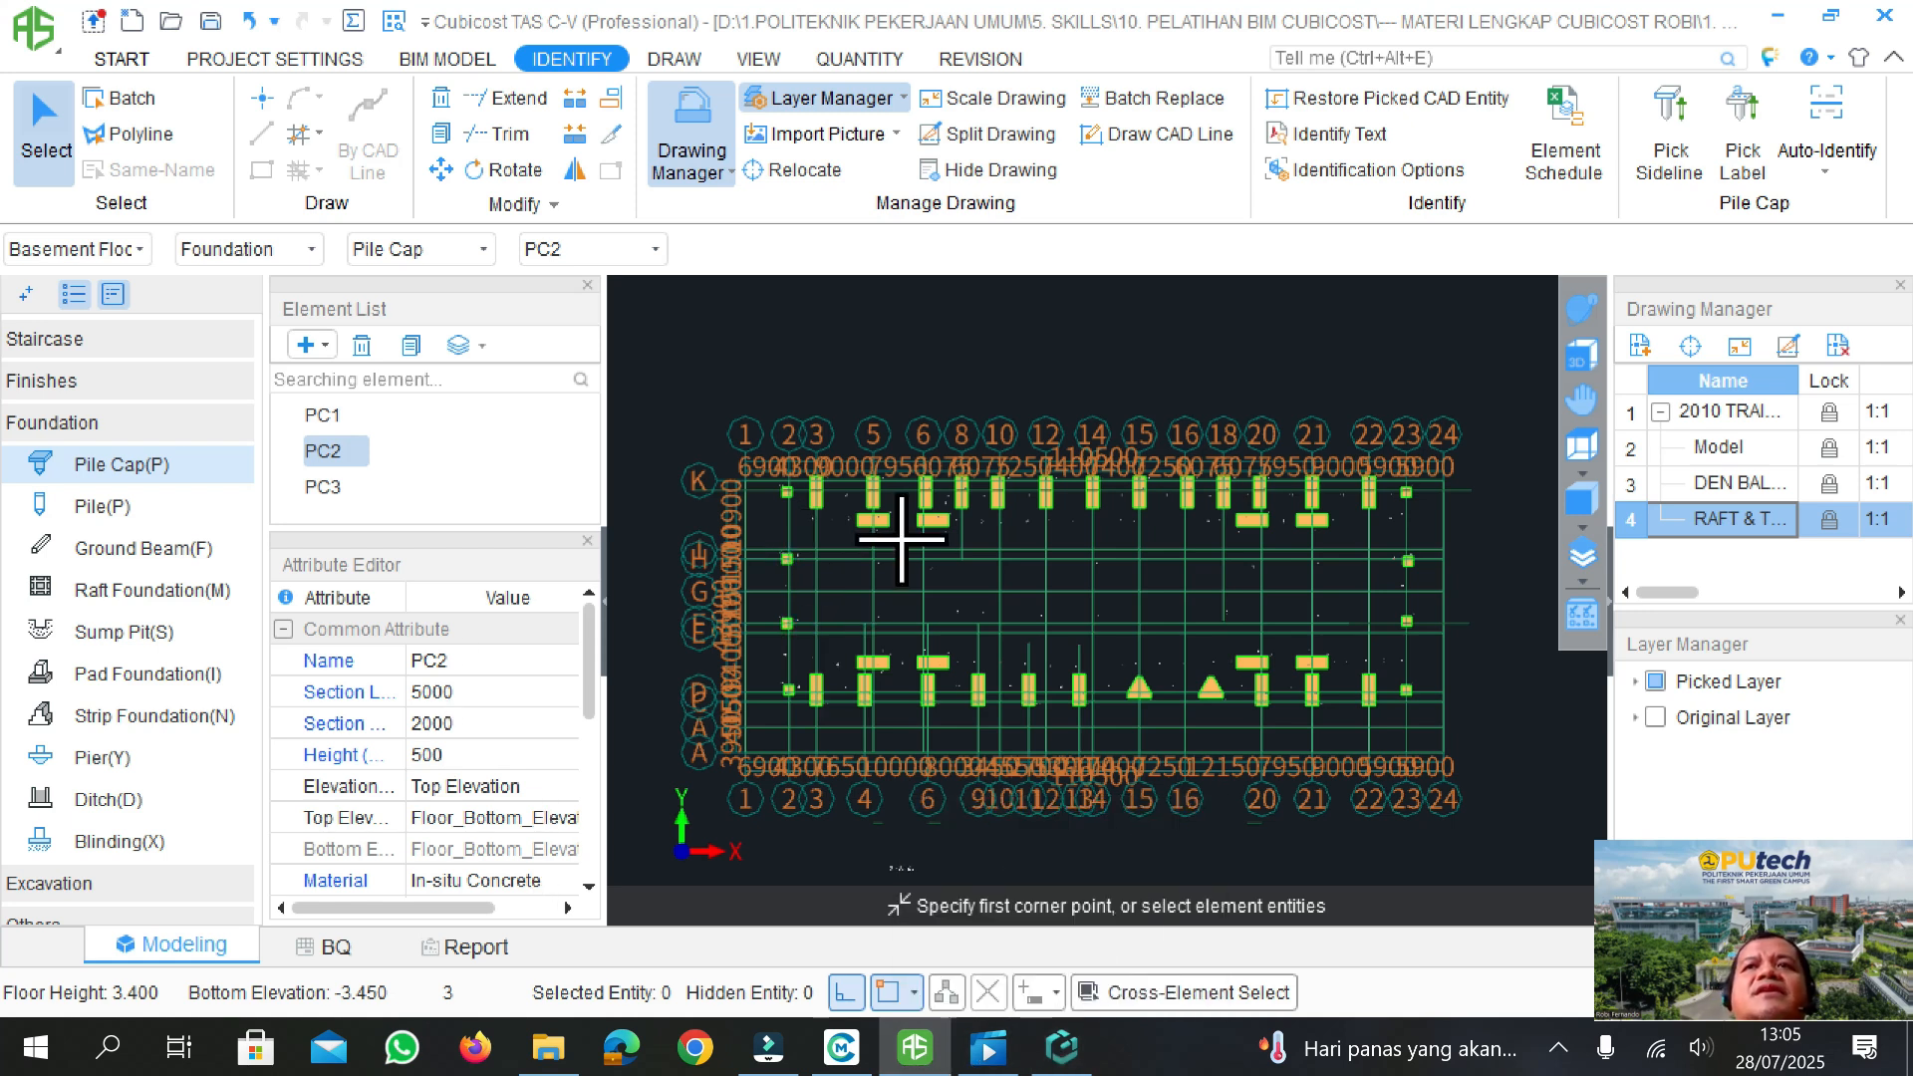
- Switch to DWG FastView and examine the pile cap height dimensions in the PILE CAP DETAIL sections
scroll(902, 538, "up", 2)
scroll(874, 453, "up", 3)
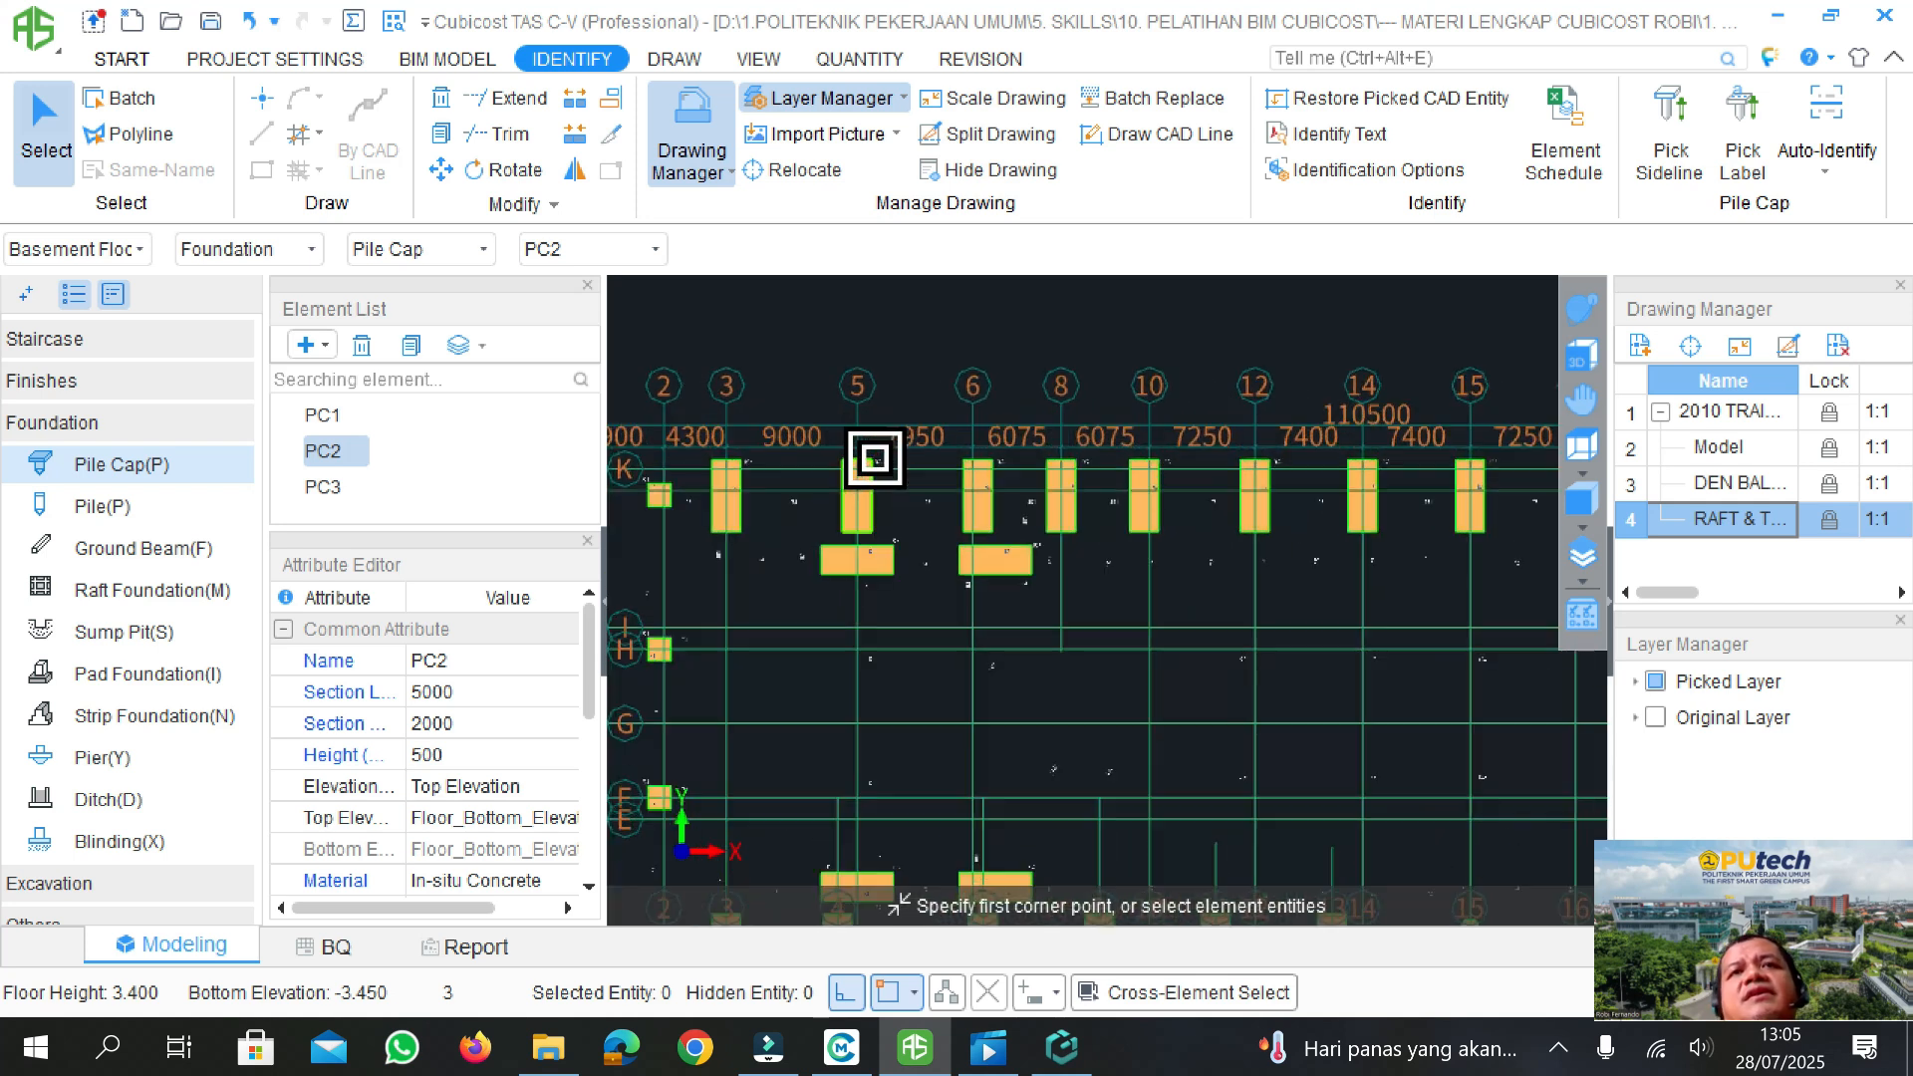
scroll(976, 470, "up", 2)
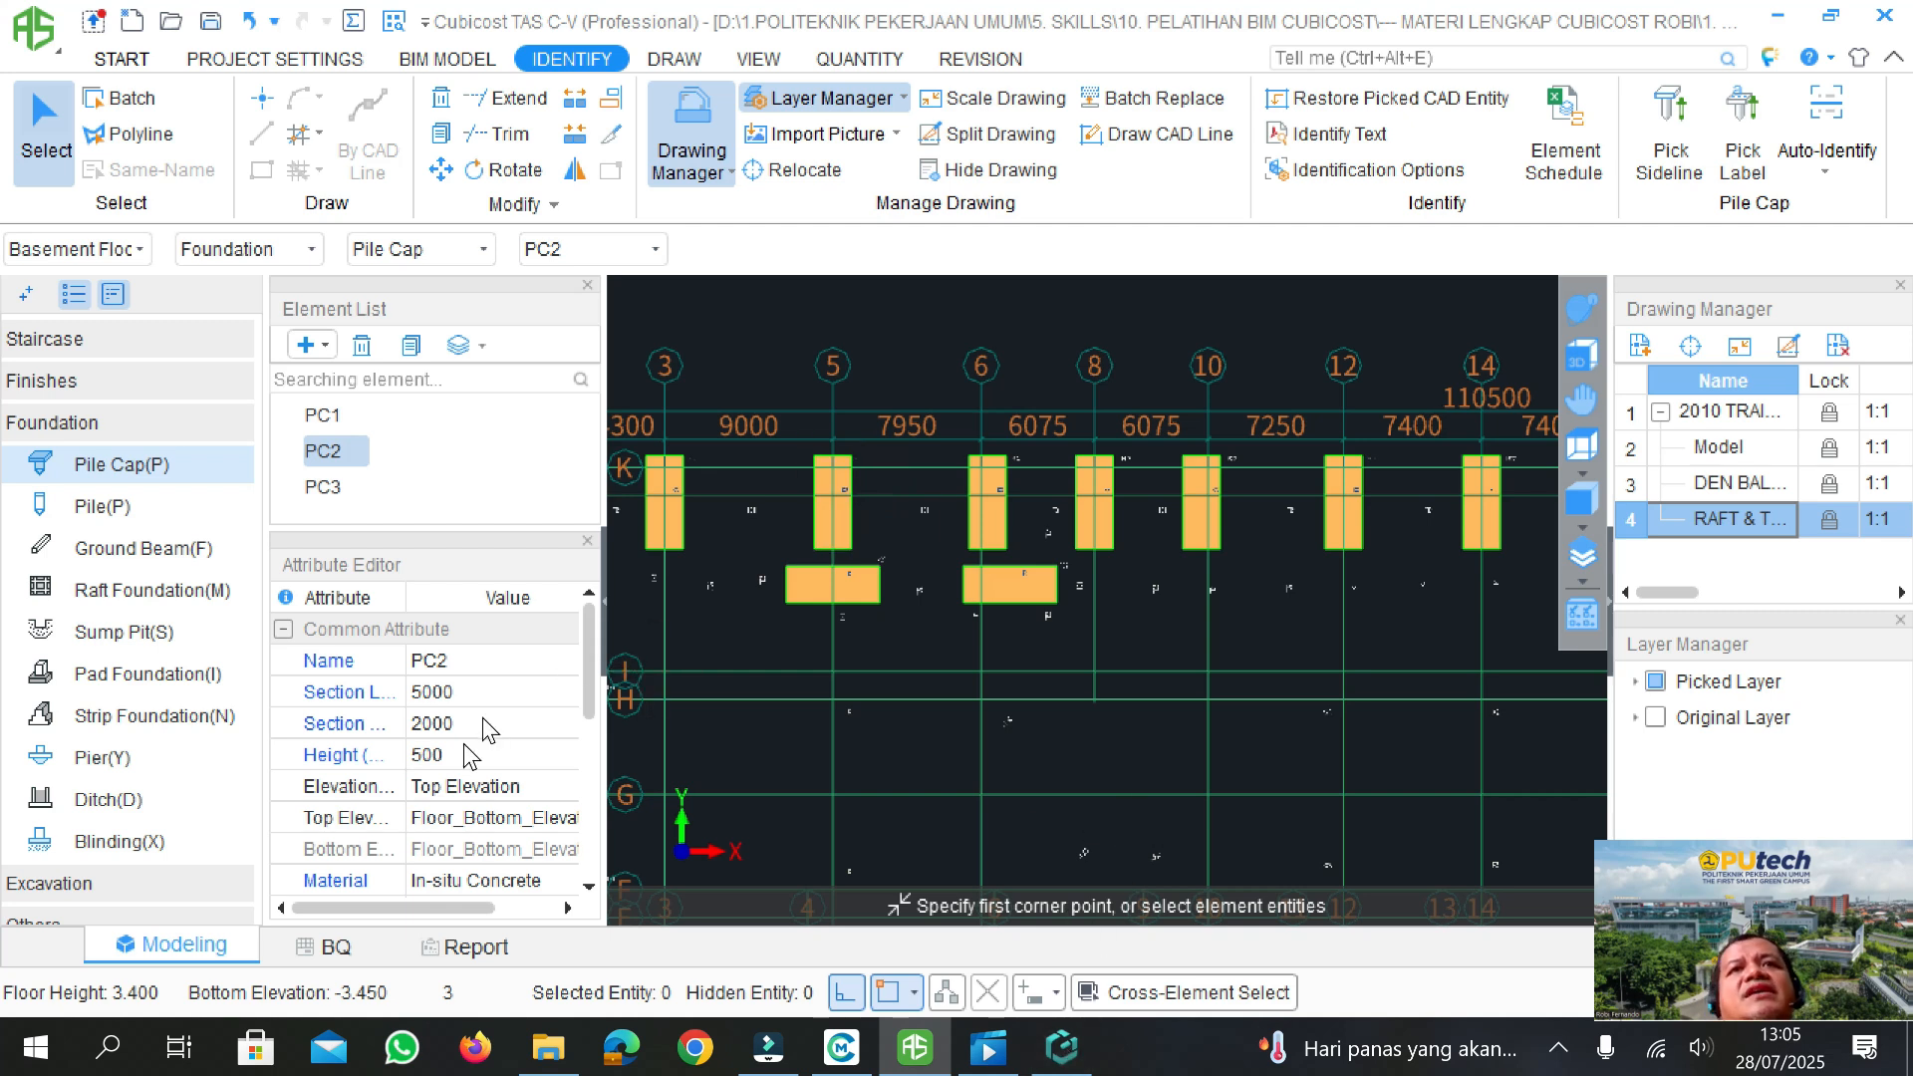
left_click(1062, 1051)
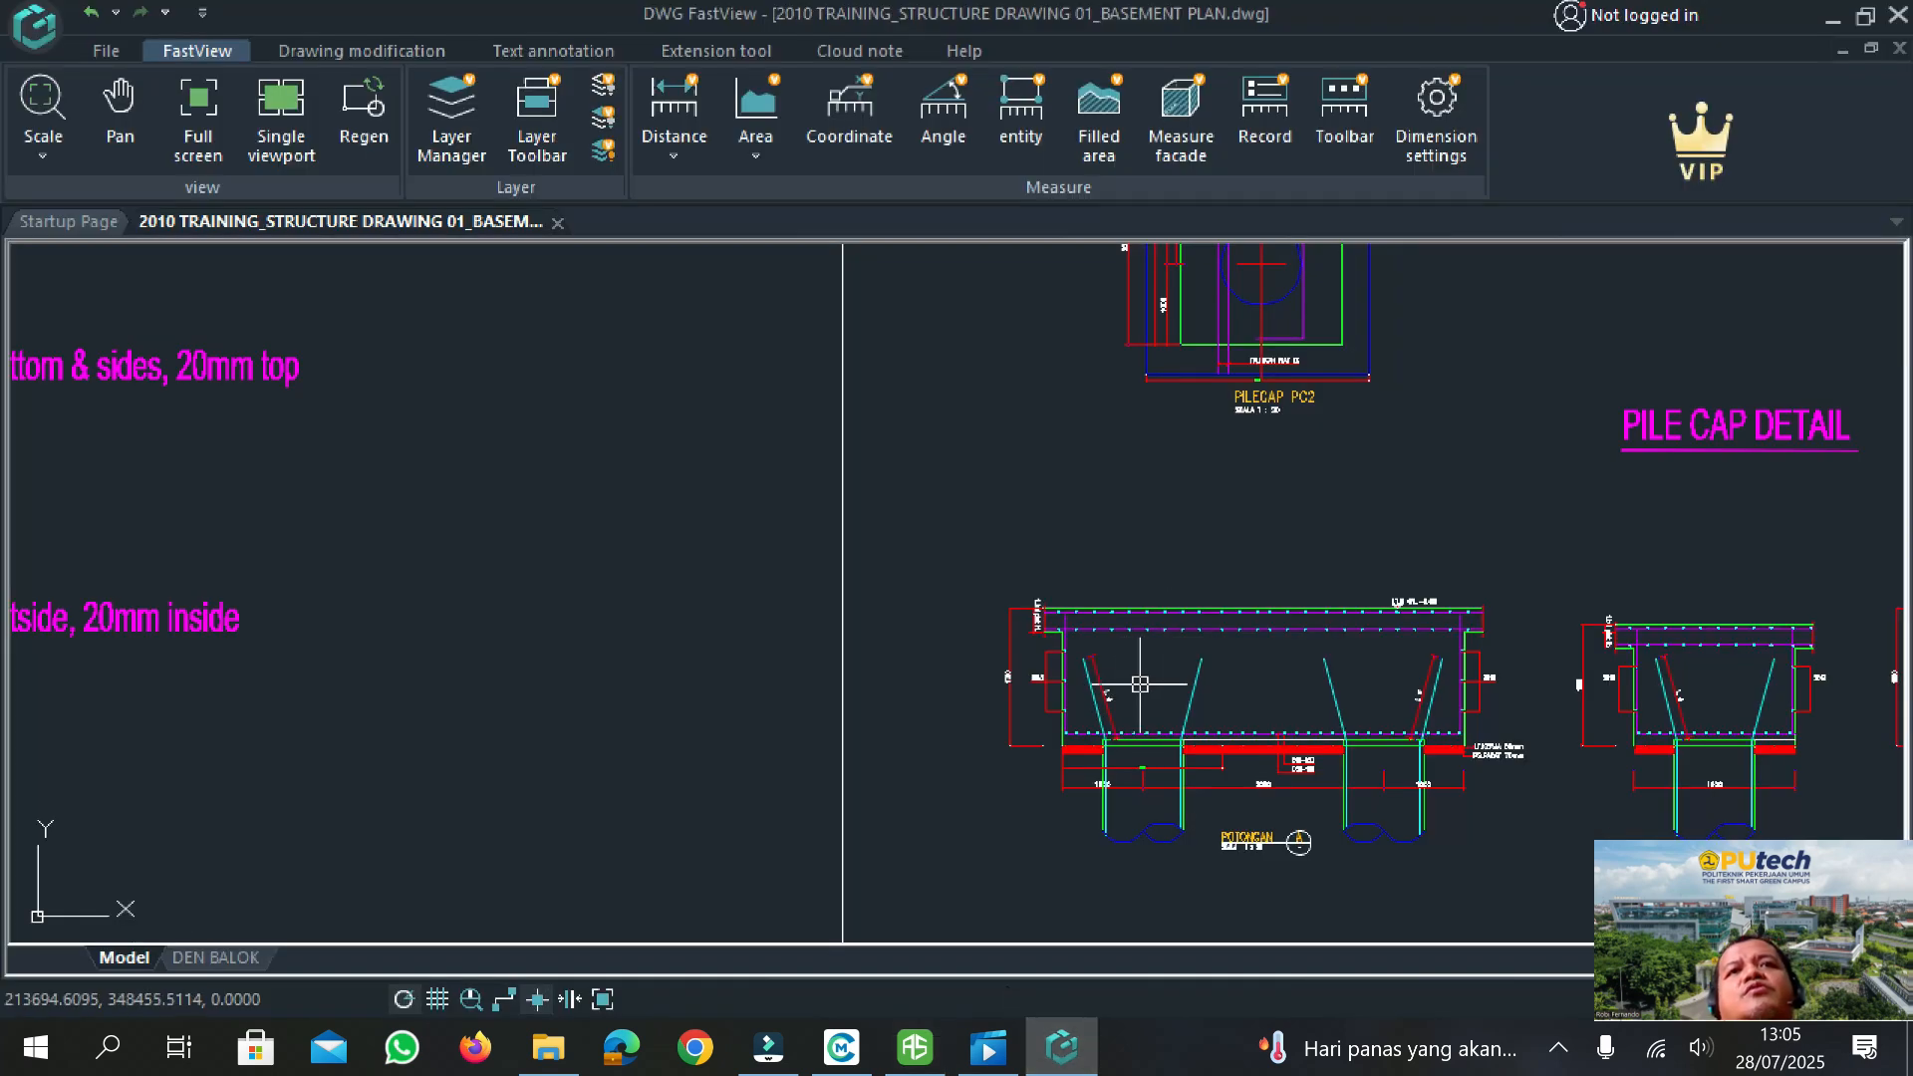
scroll(1139, 684, "down", 2)
scroll(1134, 674, "up", 8)
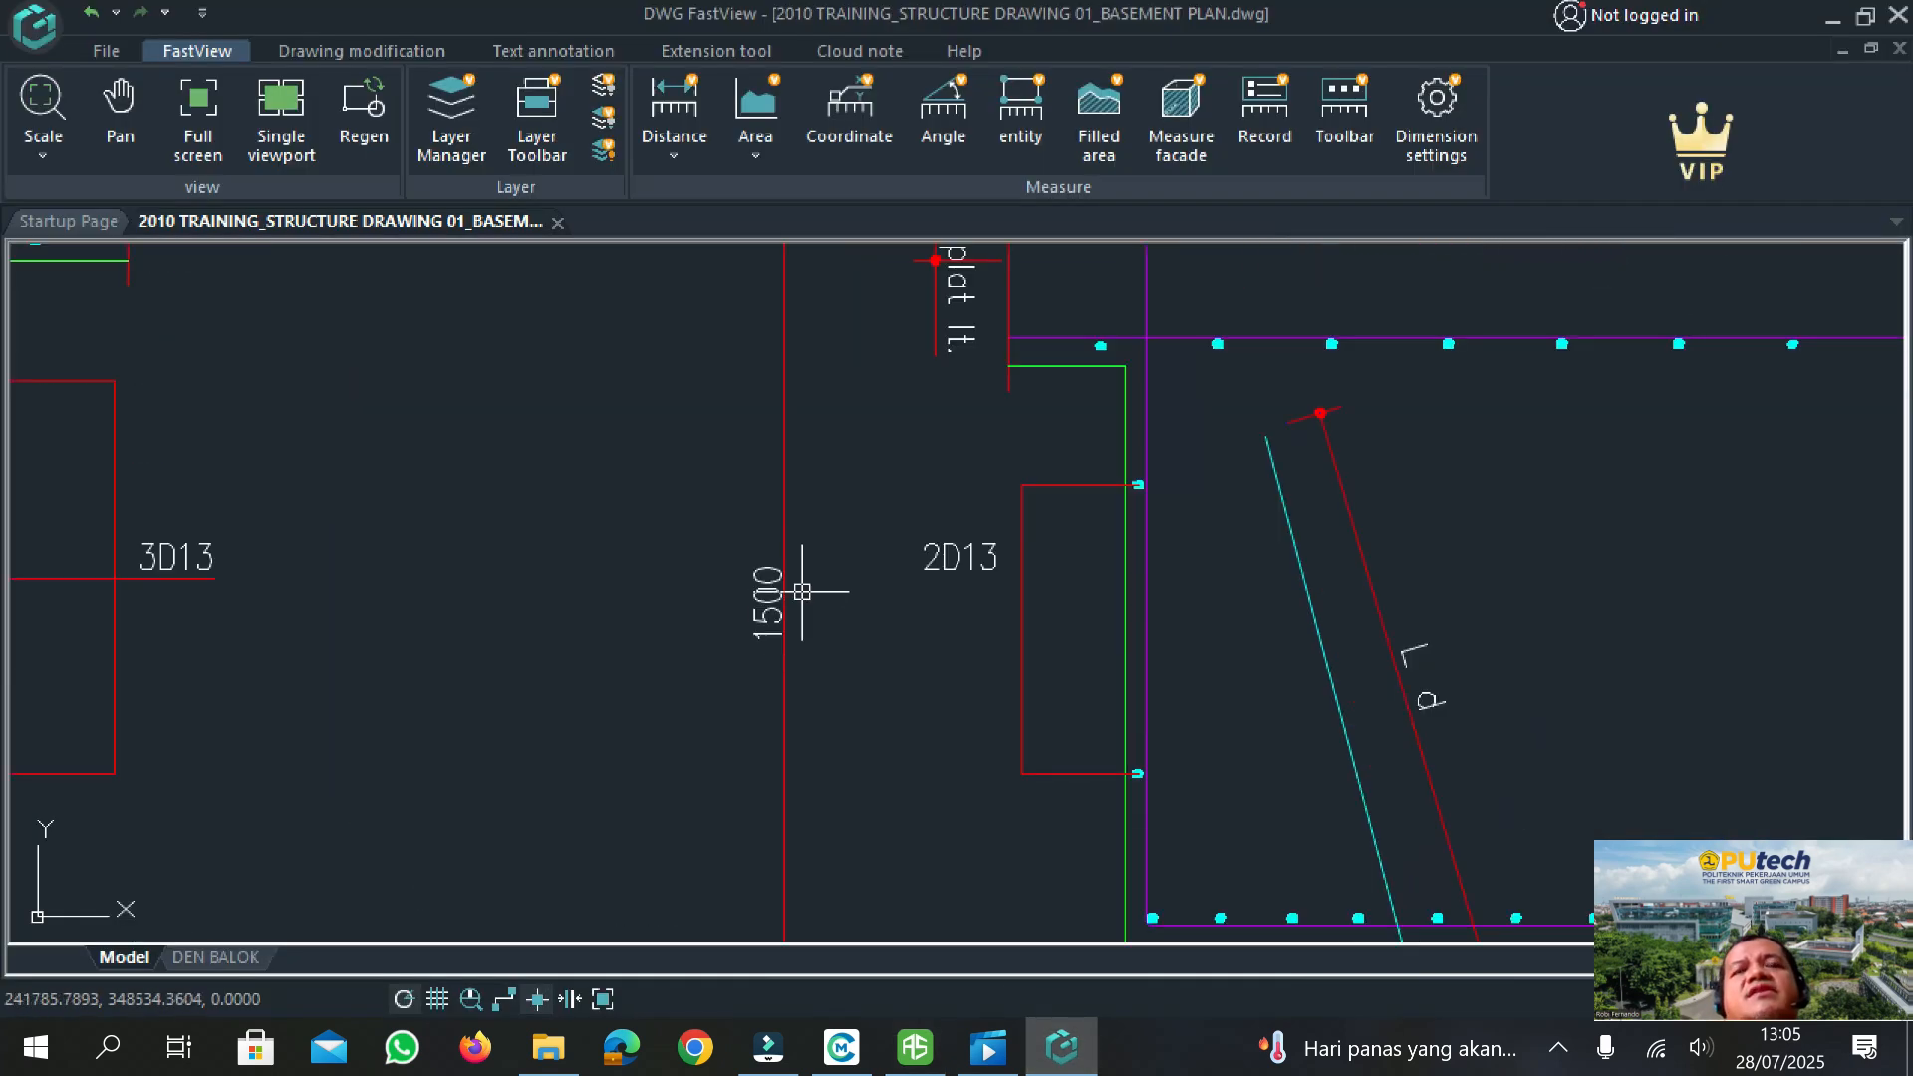
scroll(757, 617, "down", 6)
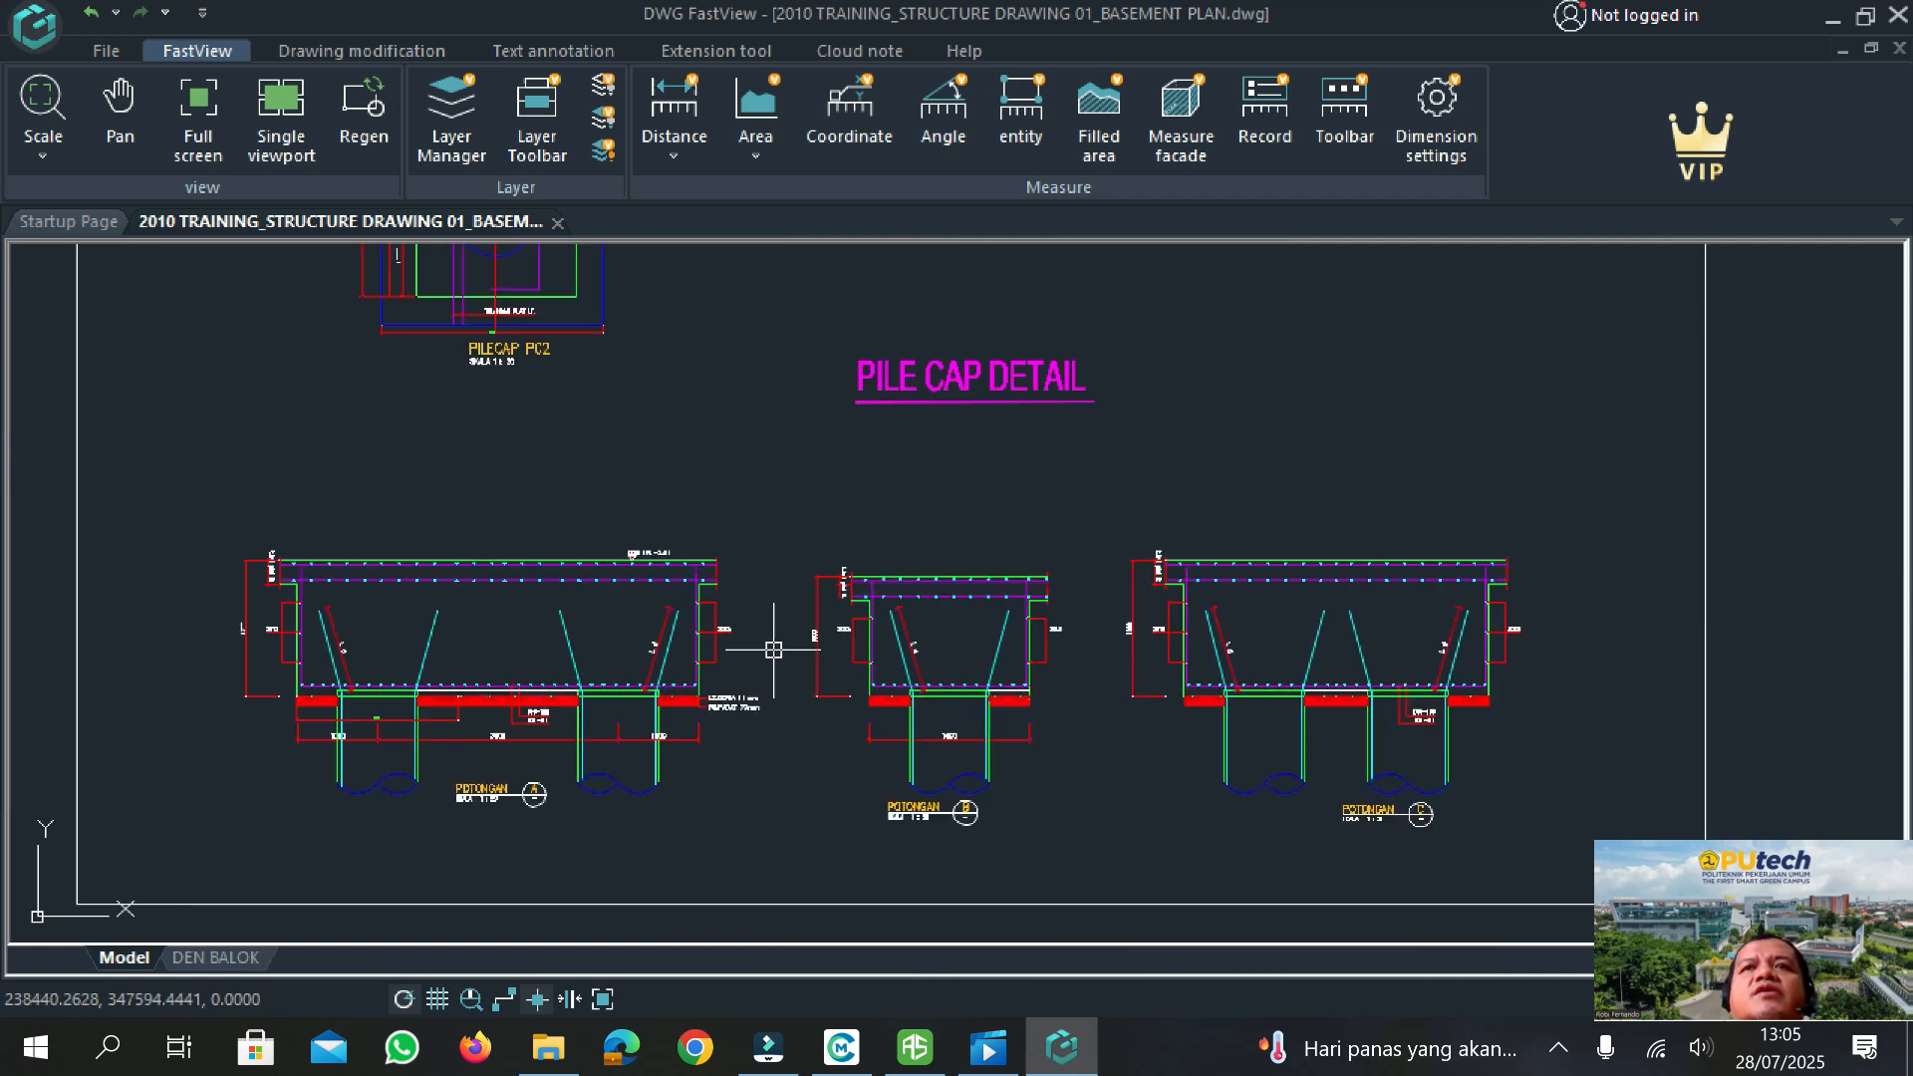
scroll(254, 645, "up", 6)
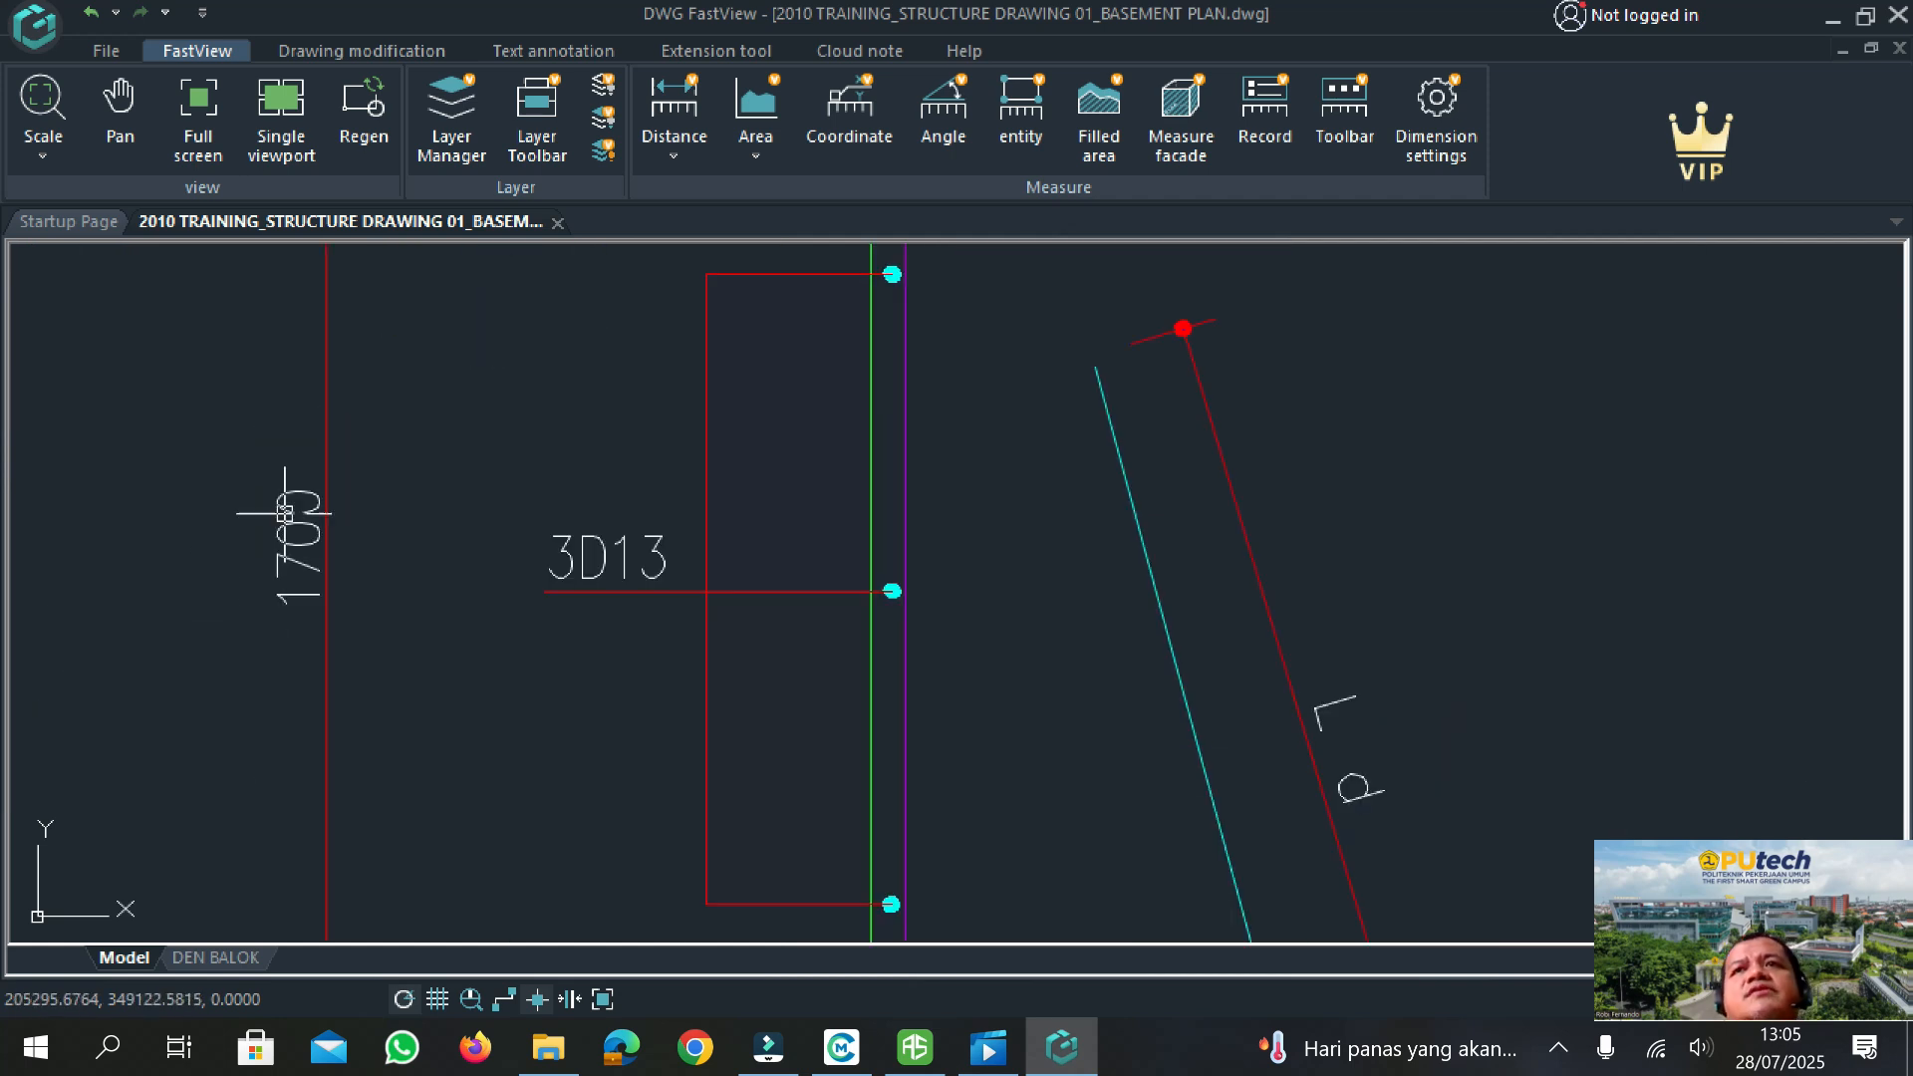
- Examine the height dimension of the remaining pile cap section in the PILE CAP DETAIL drawing
scroll(857, 555, "down", 6)
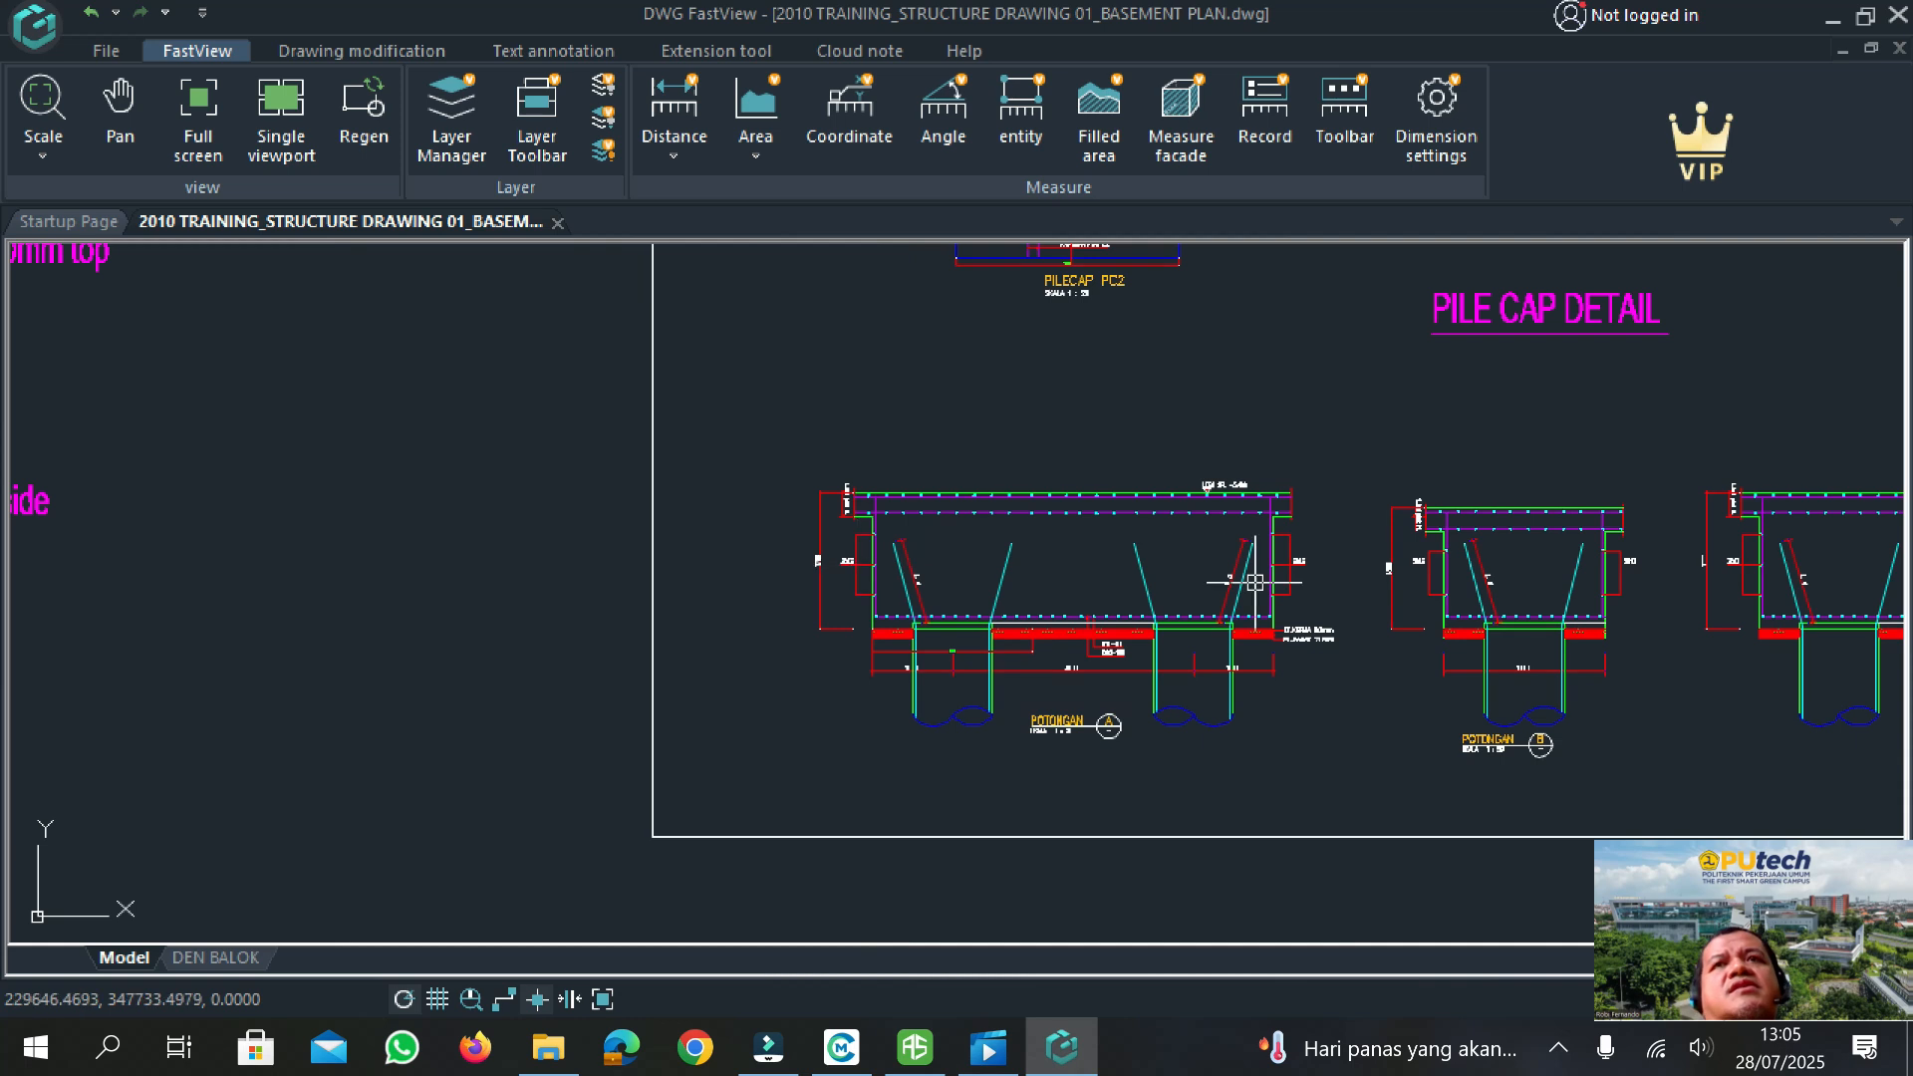
scroll(1772, 576, "up", 6)
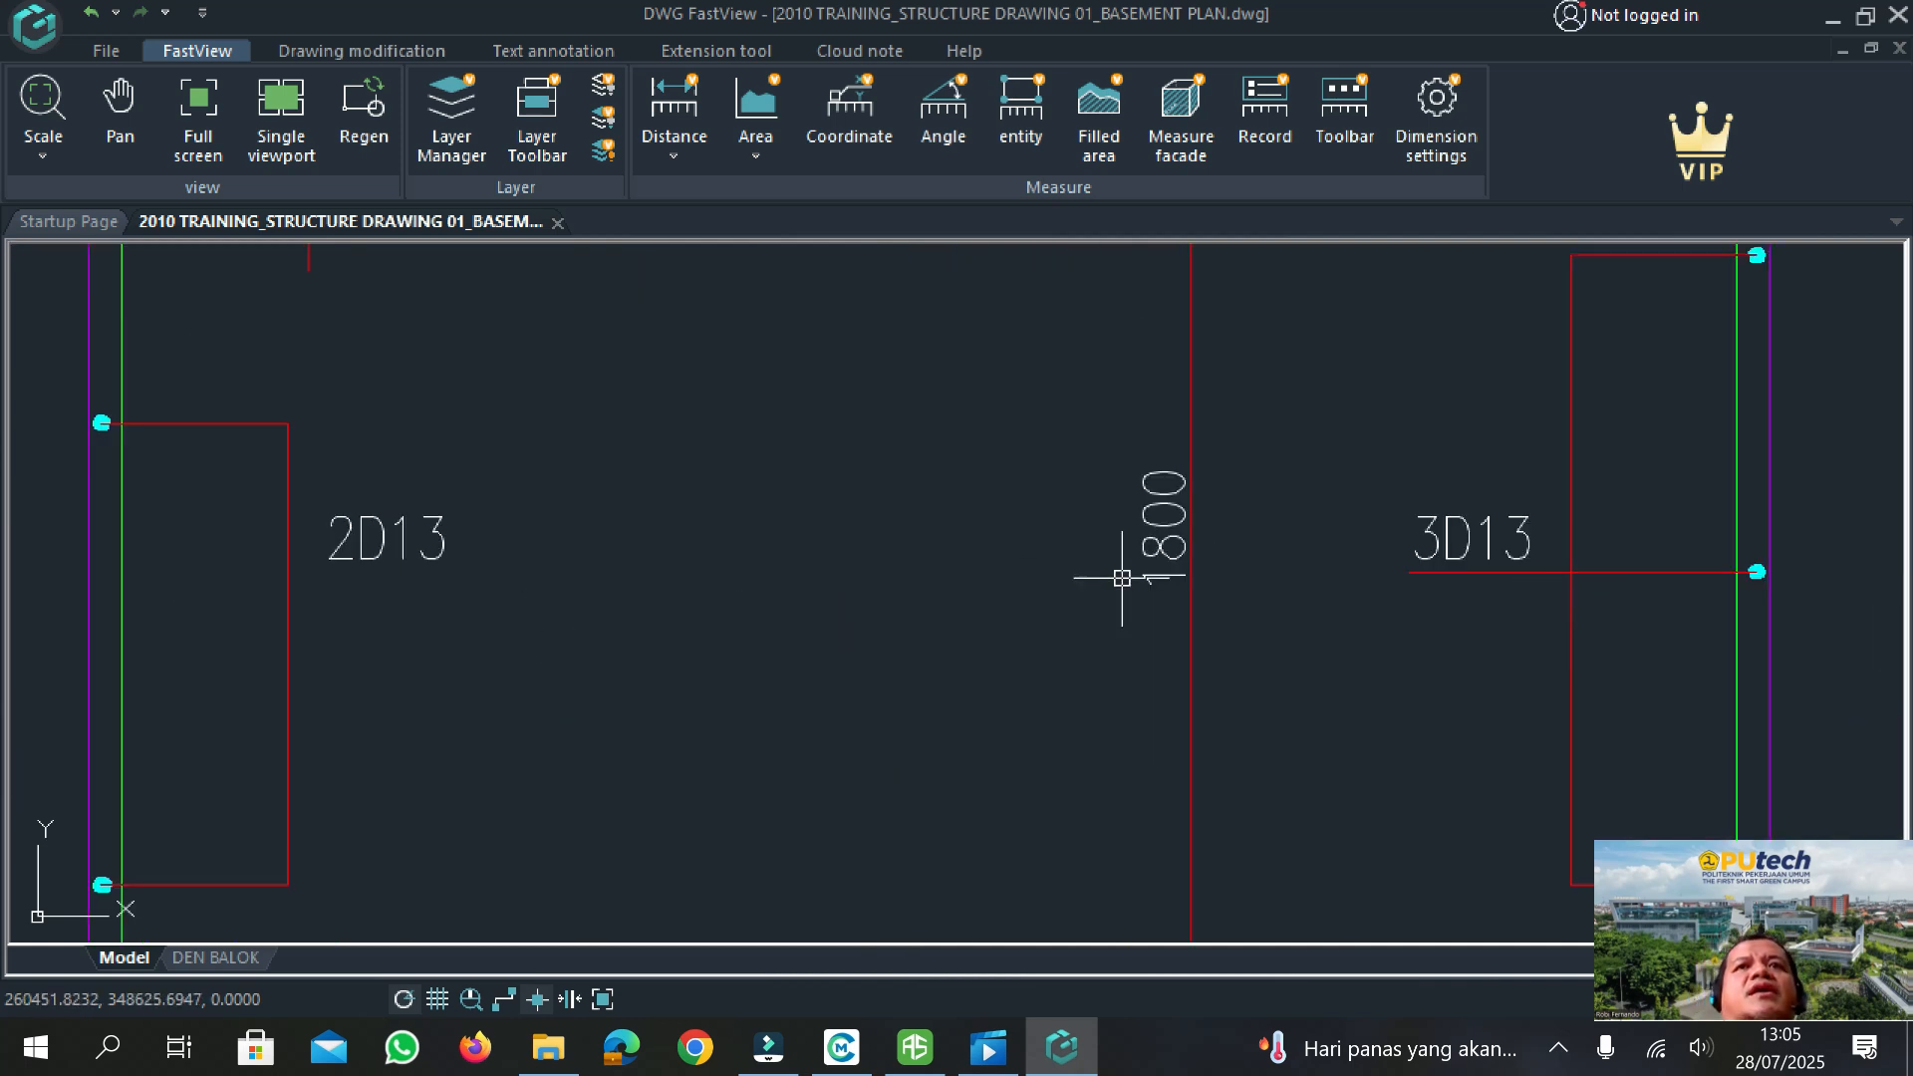
scroll(974, 972, "down", 2)
- Switch to Cubicost TAS and set the pile cap height to 1500 mm for PC1 and 1700 mm for PC2
left_click(911, 1054)
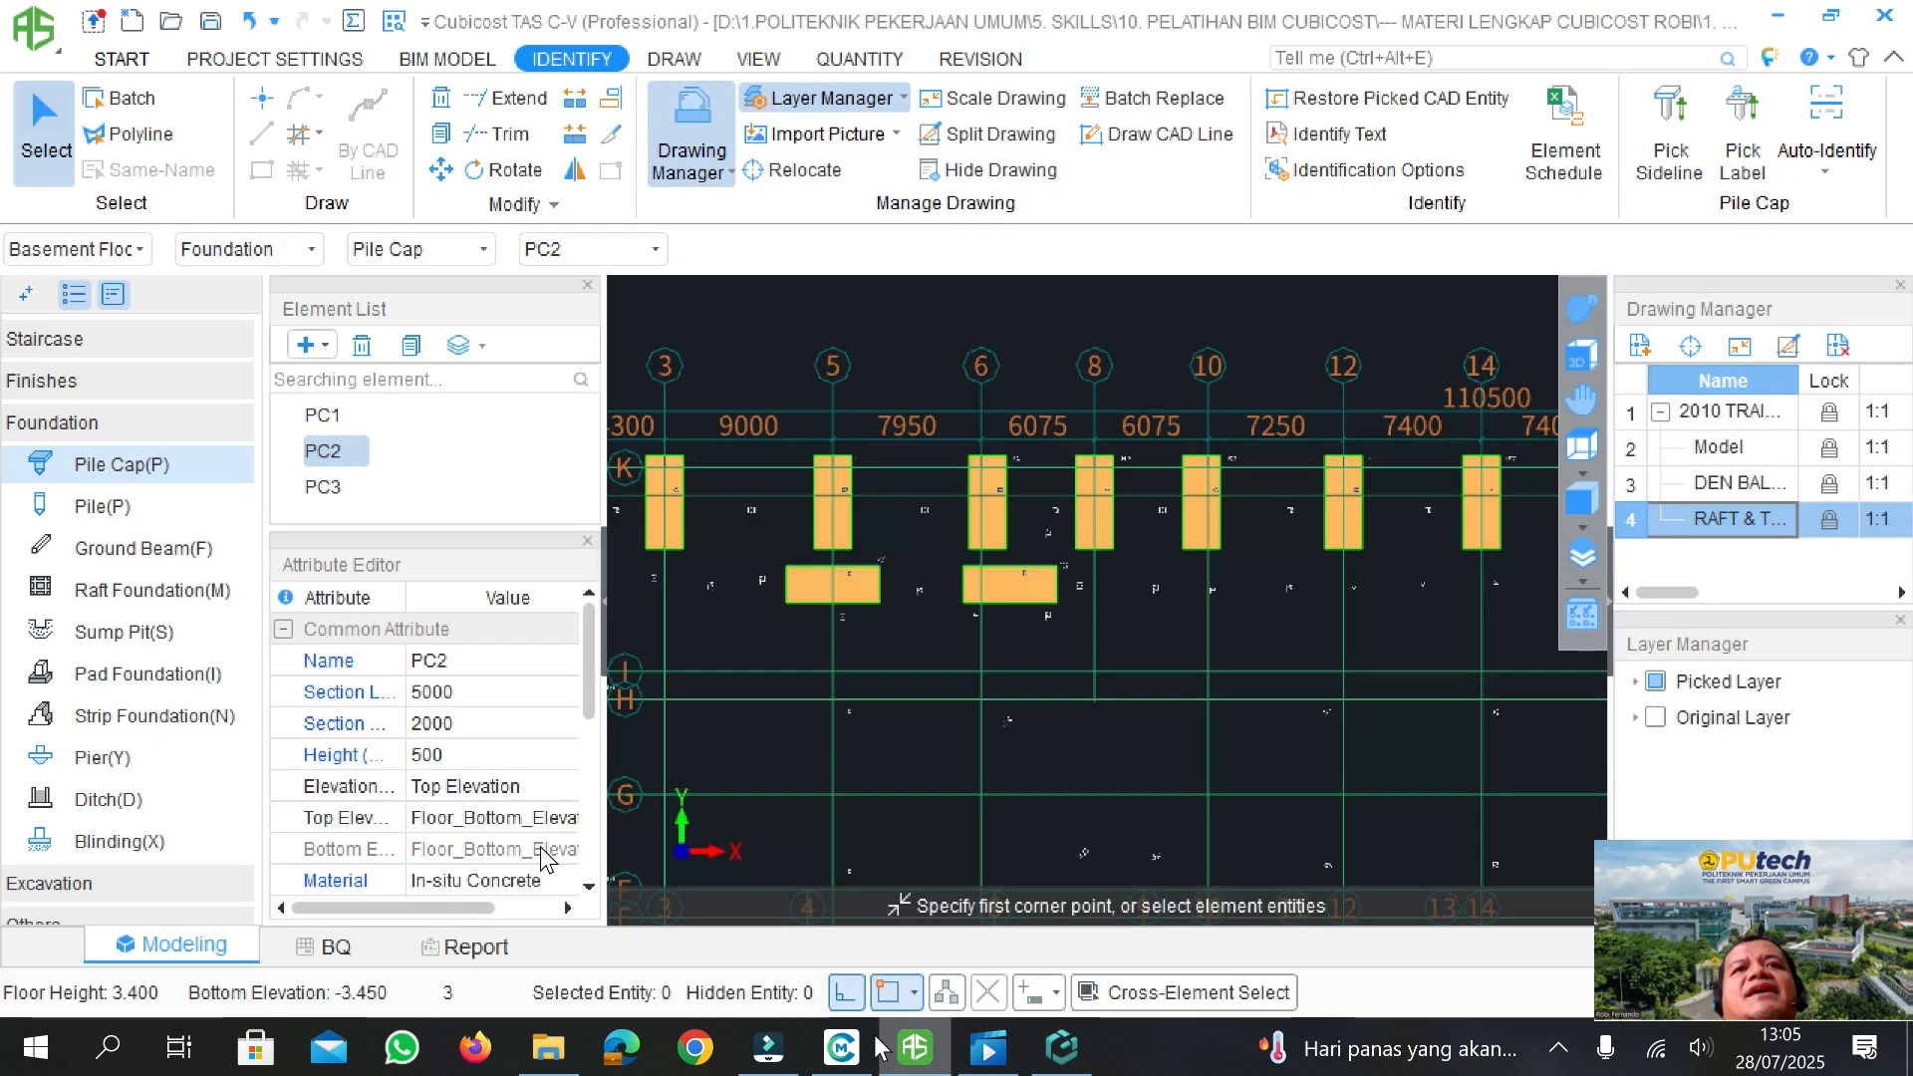
double_click(329, 416)
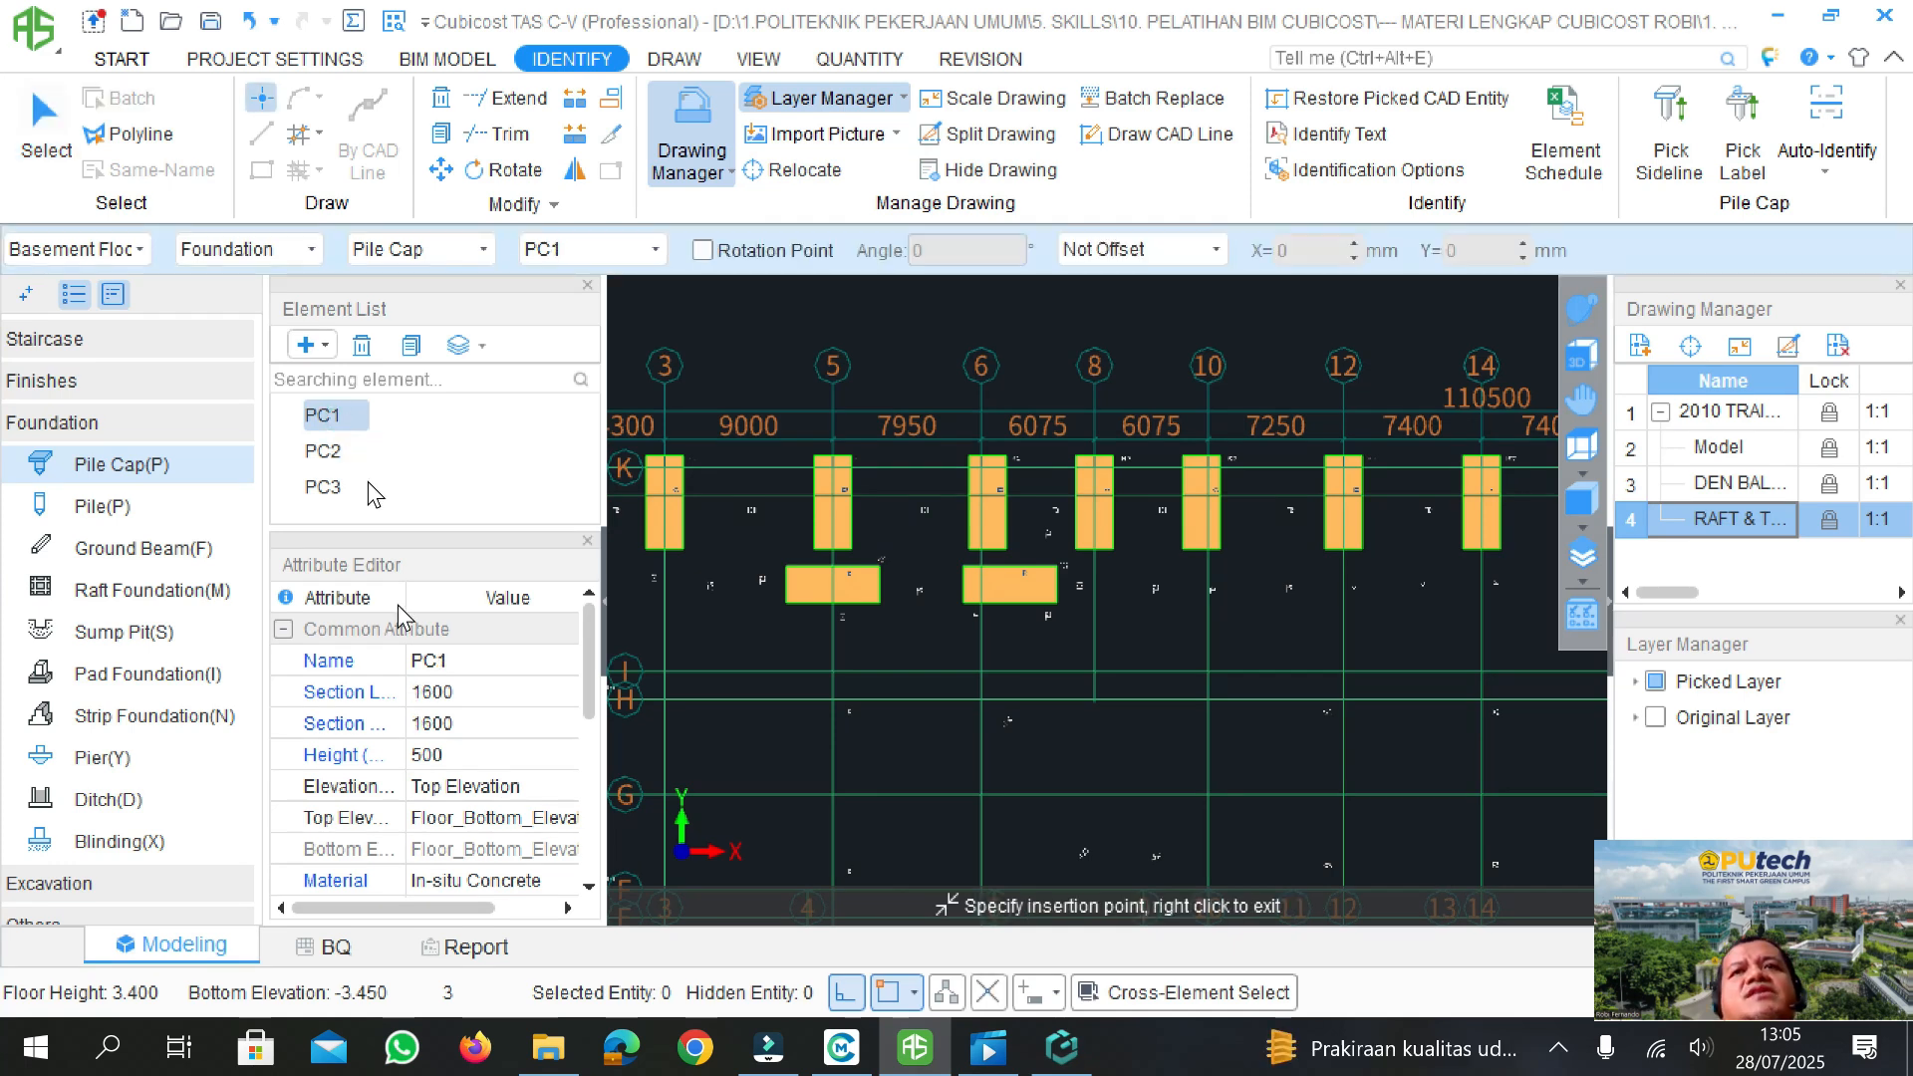
left_click(445, 757)
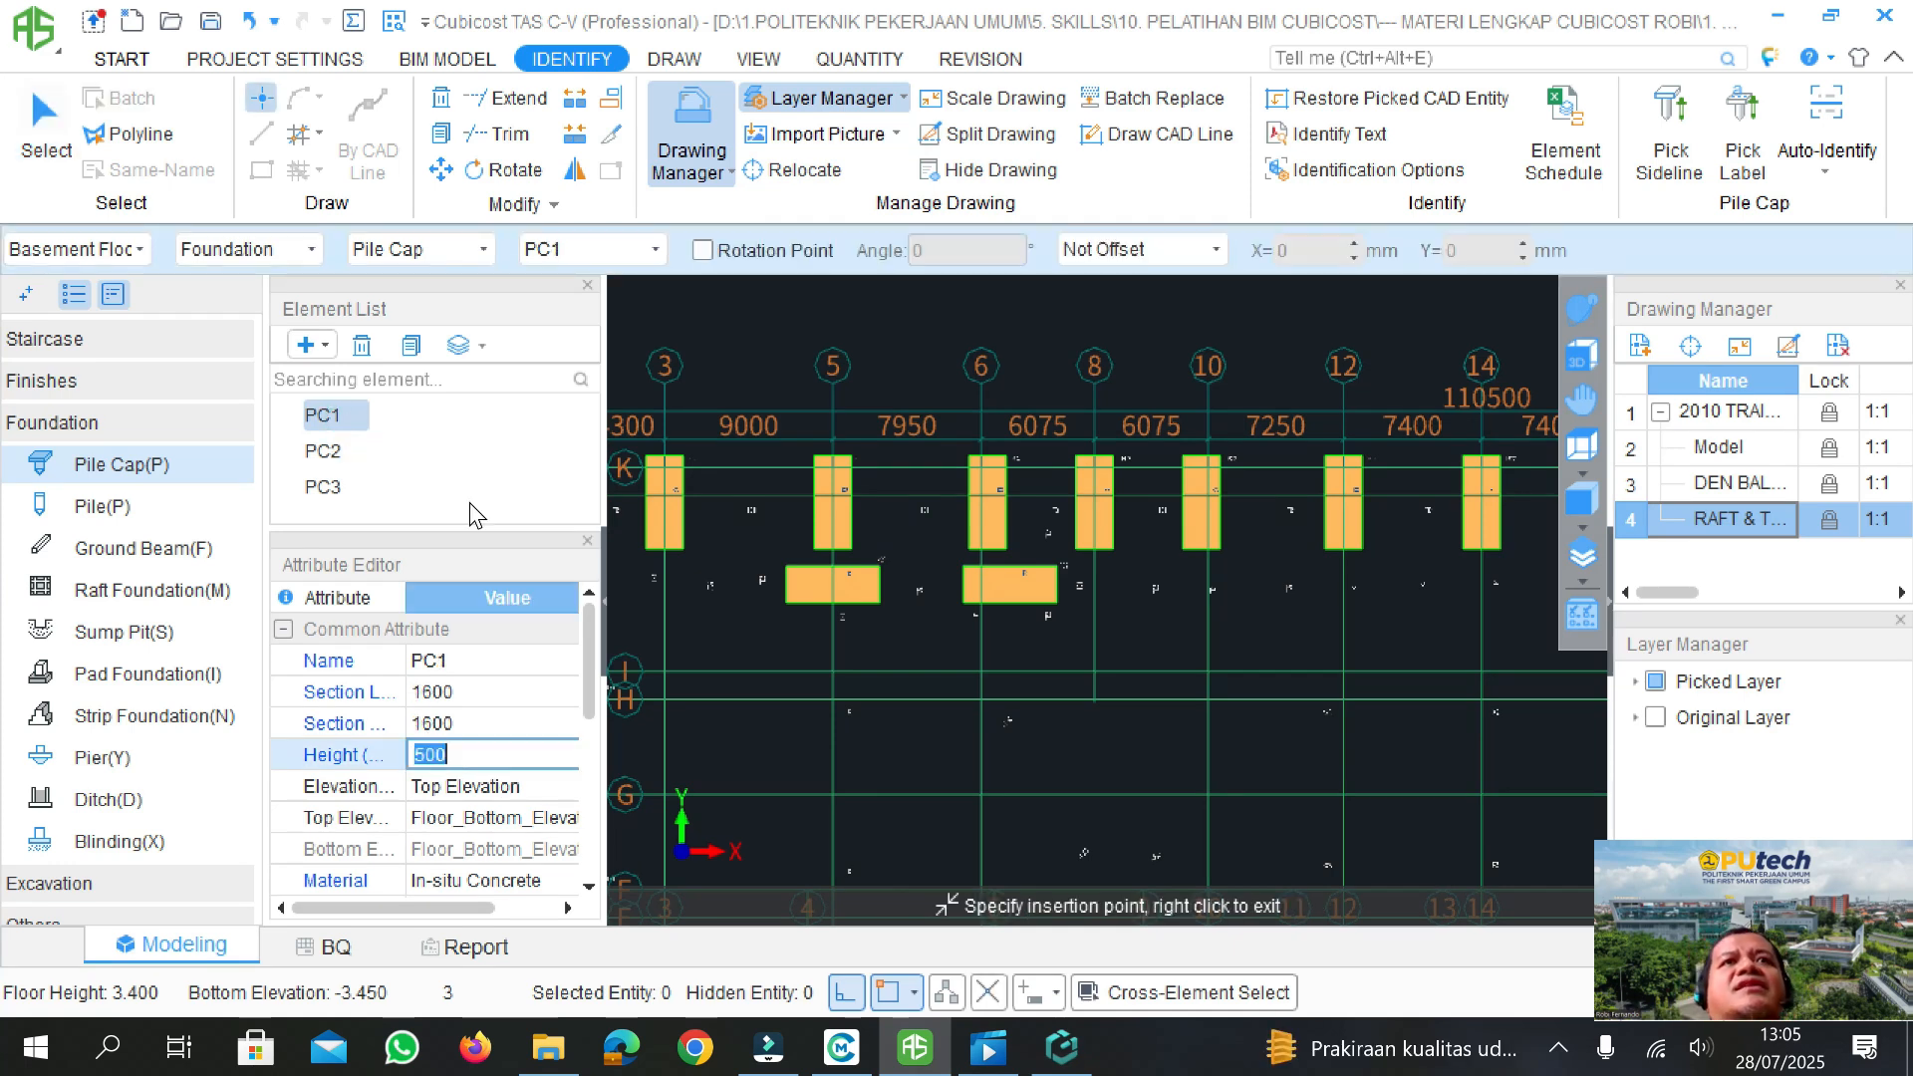
type("1500")
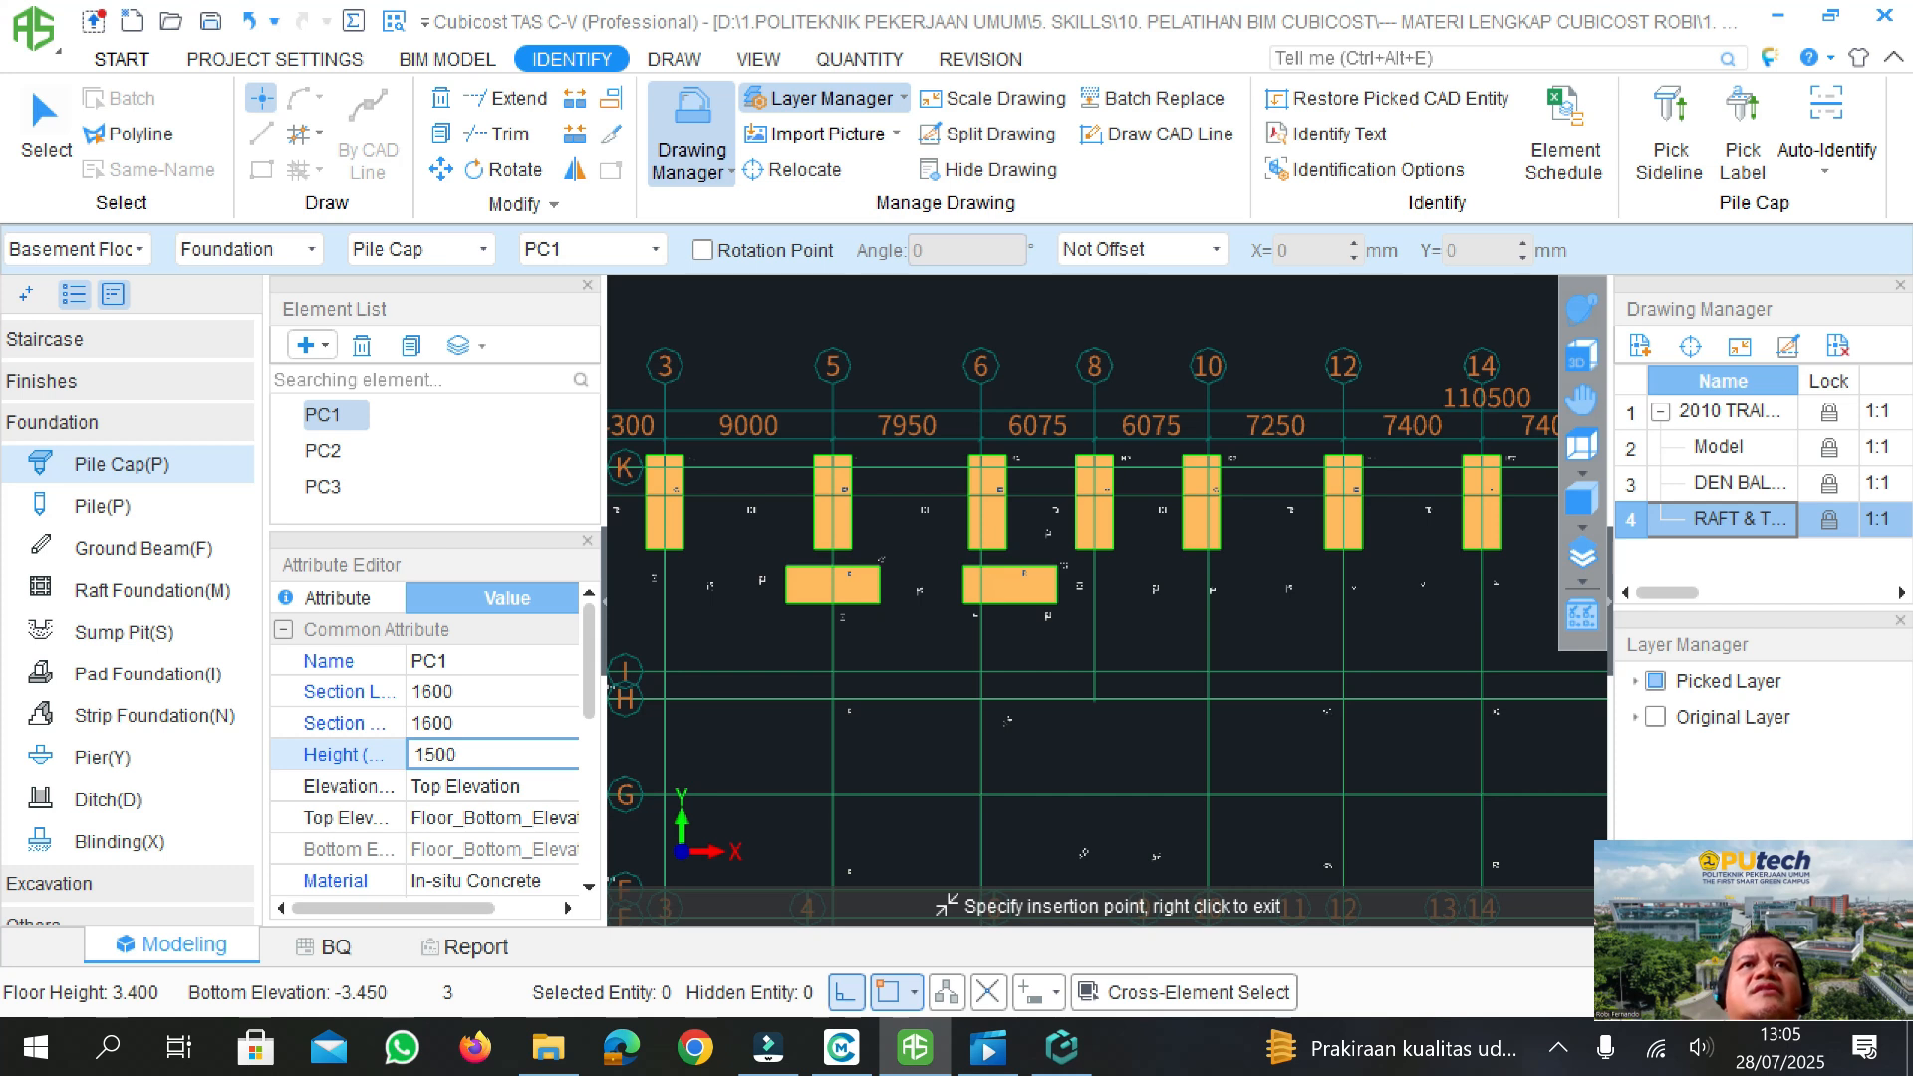
left_click(324, 457)
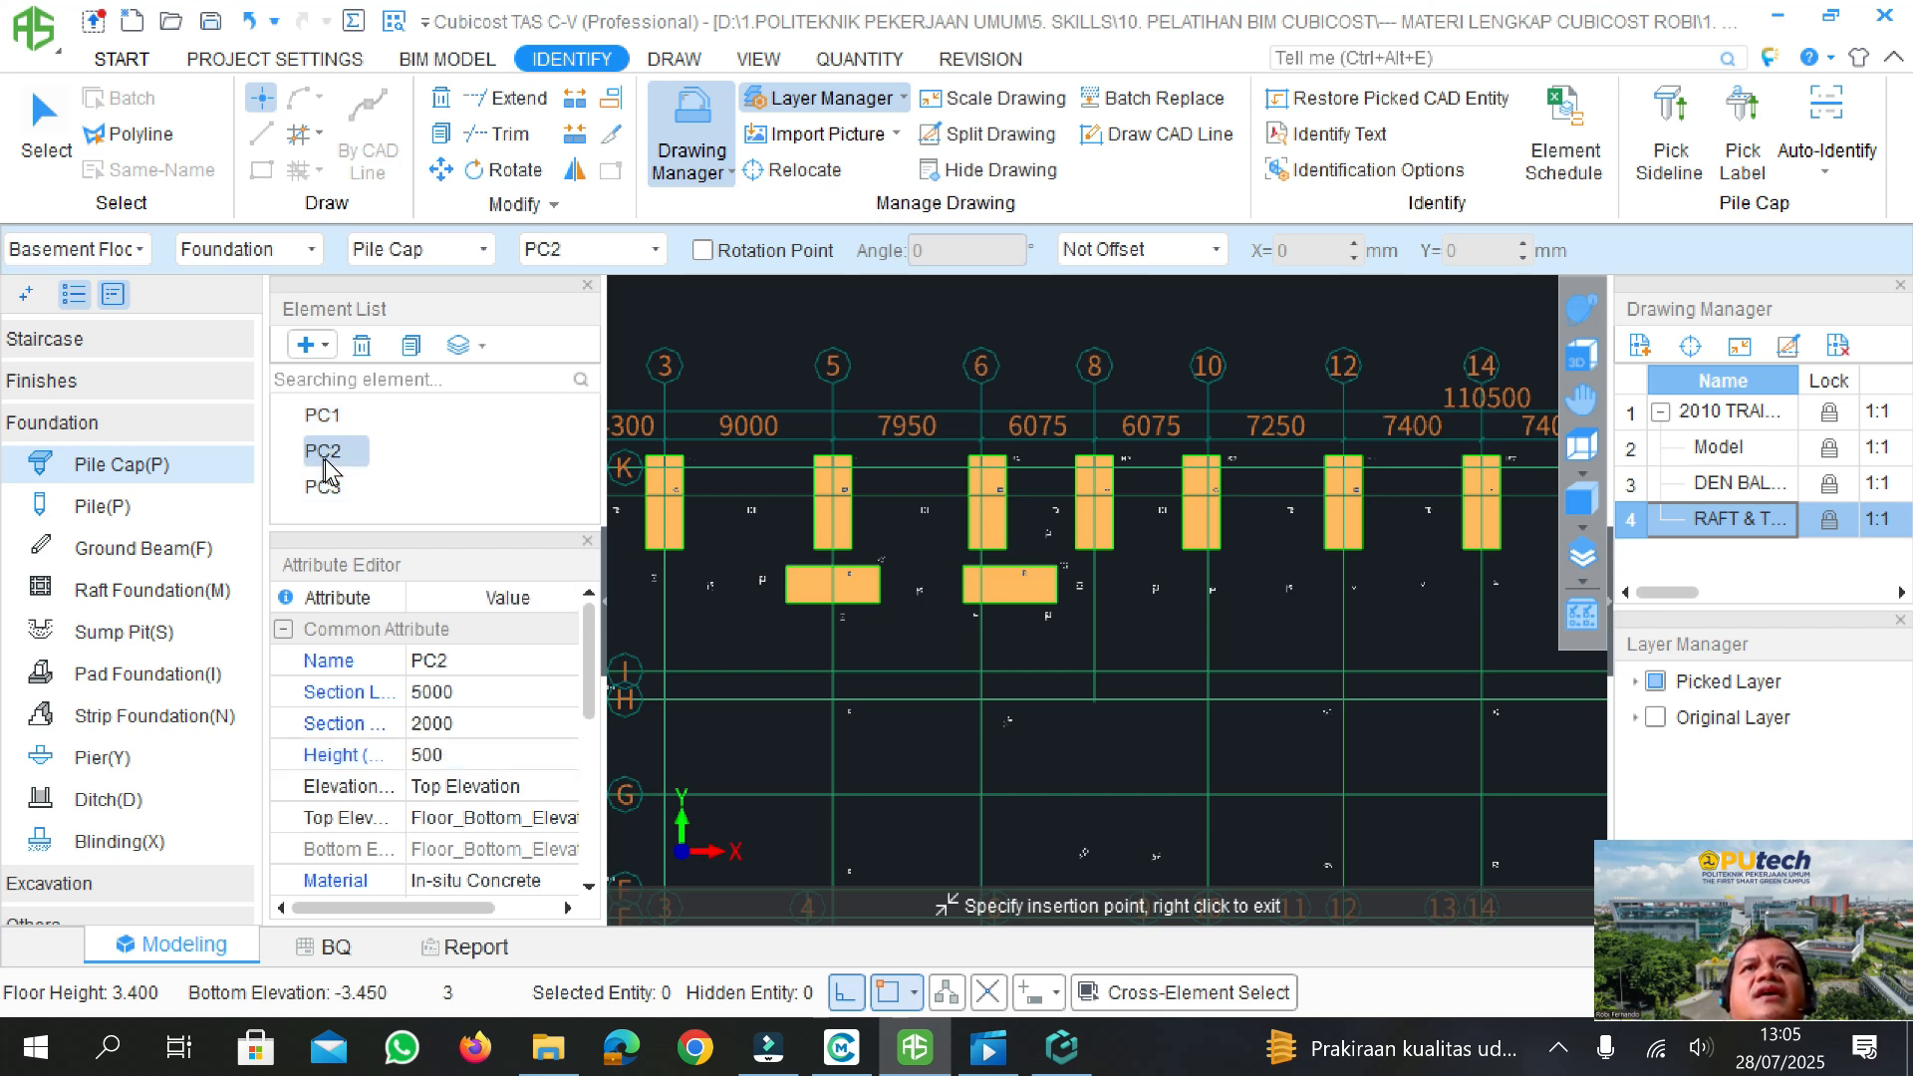
left_click(445, 754)
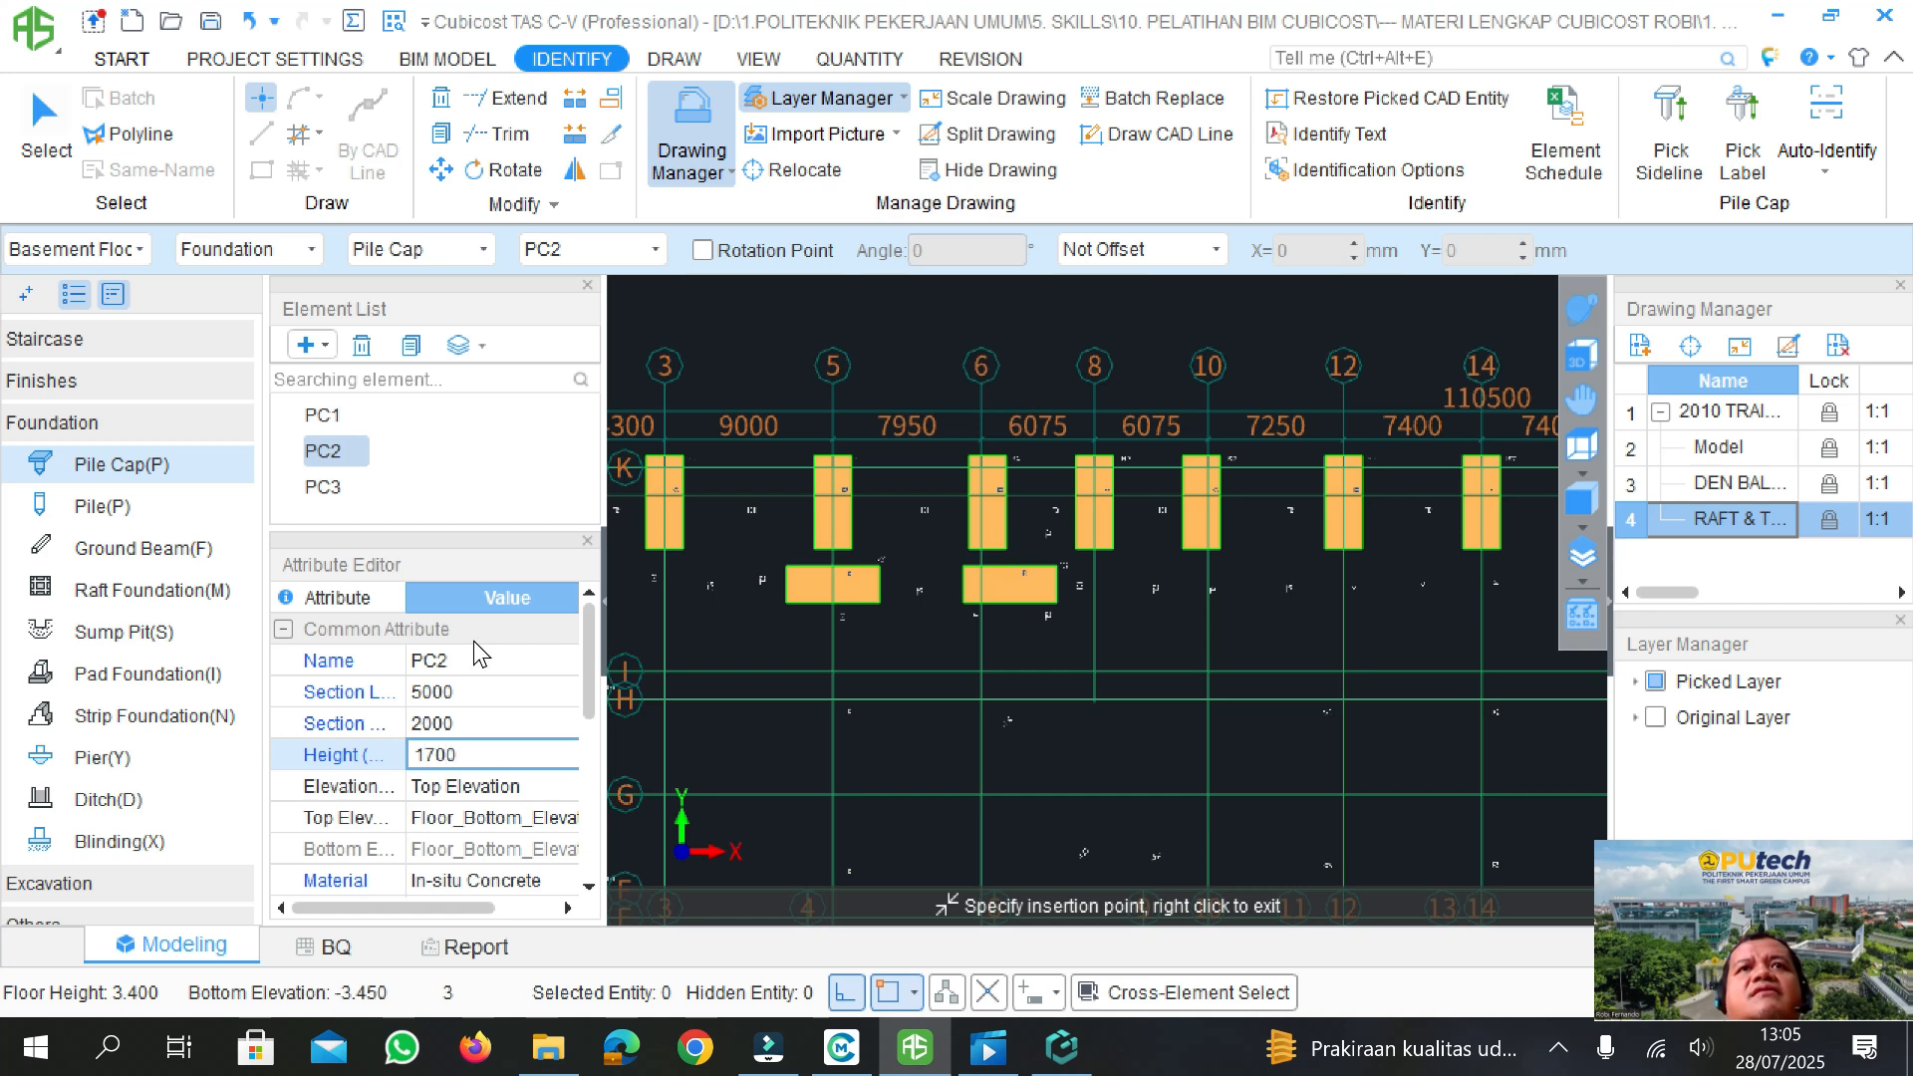
- Locate every PC3 pile cap on the plan with Quick Find Entity
left_click(338, 488)
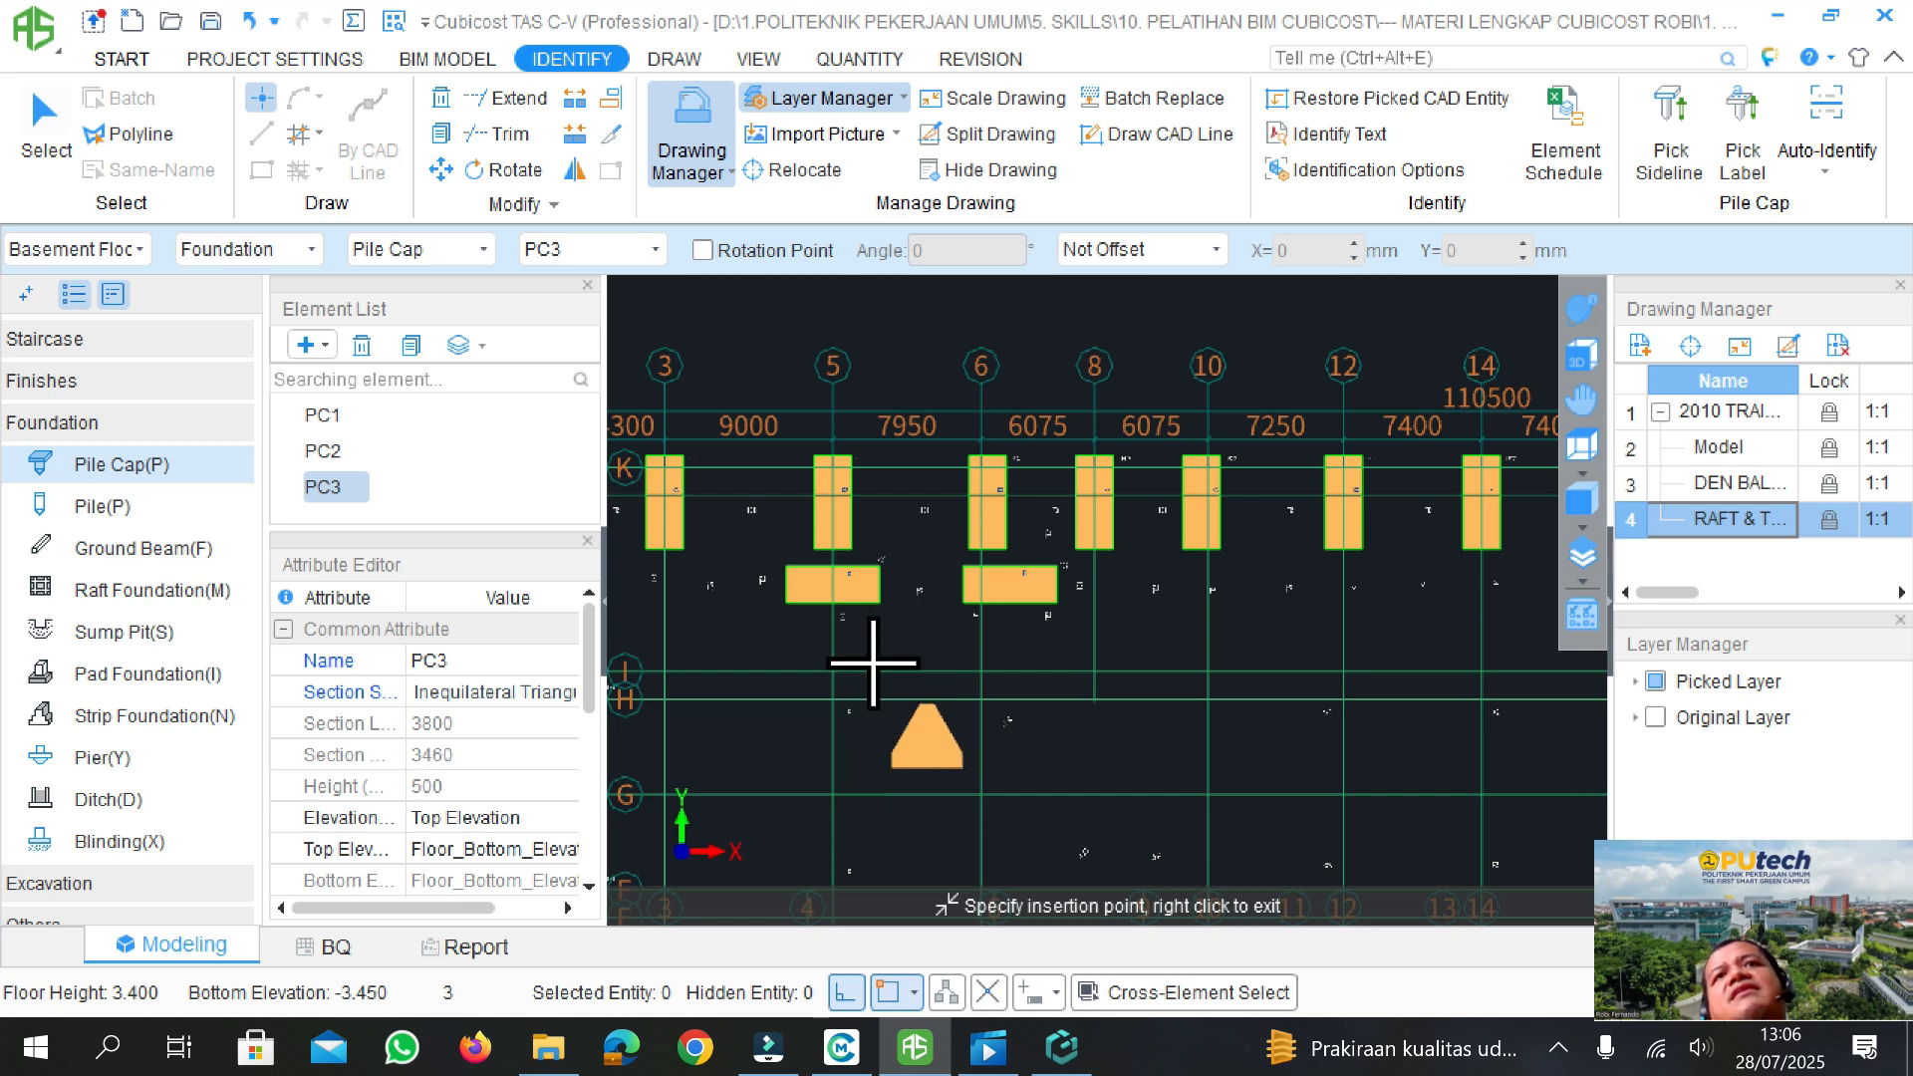
scroll(875, 661, "down", 2)
scroll(873, 661, "down", 3)
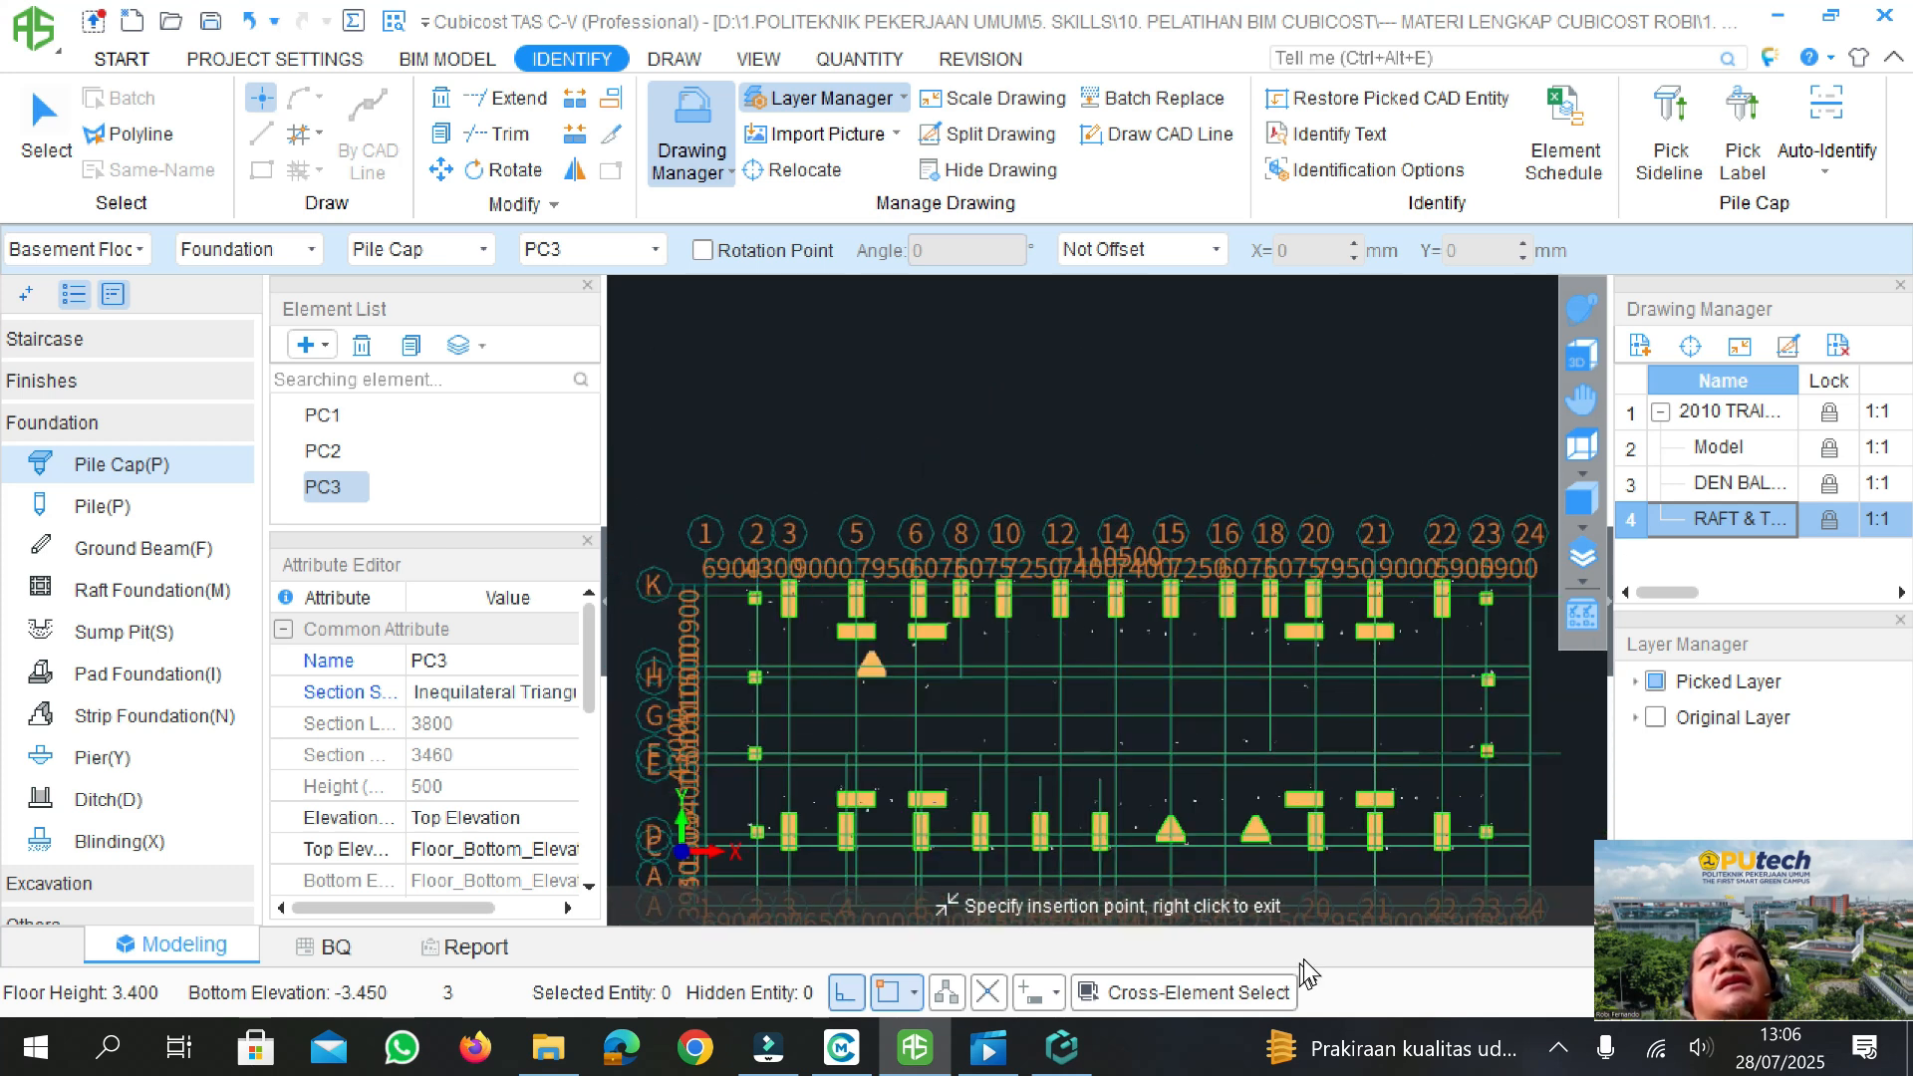
right_click(344, 495)
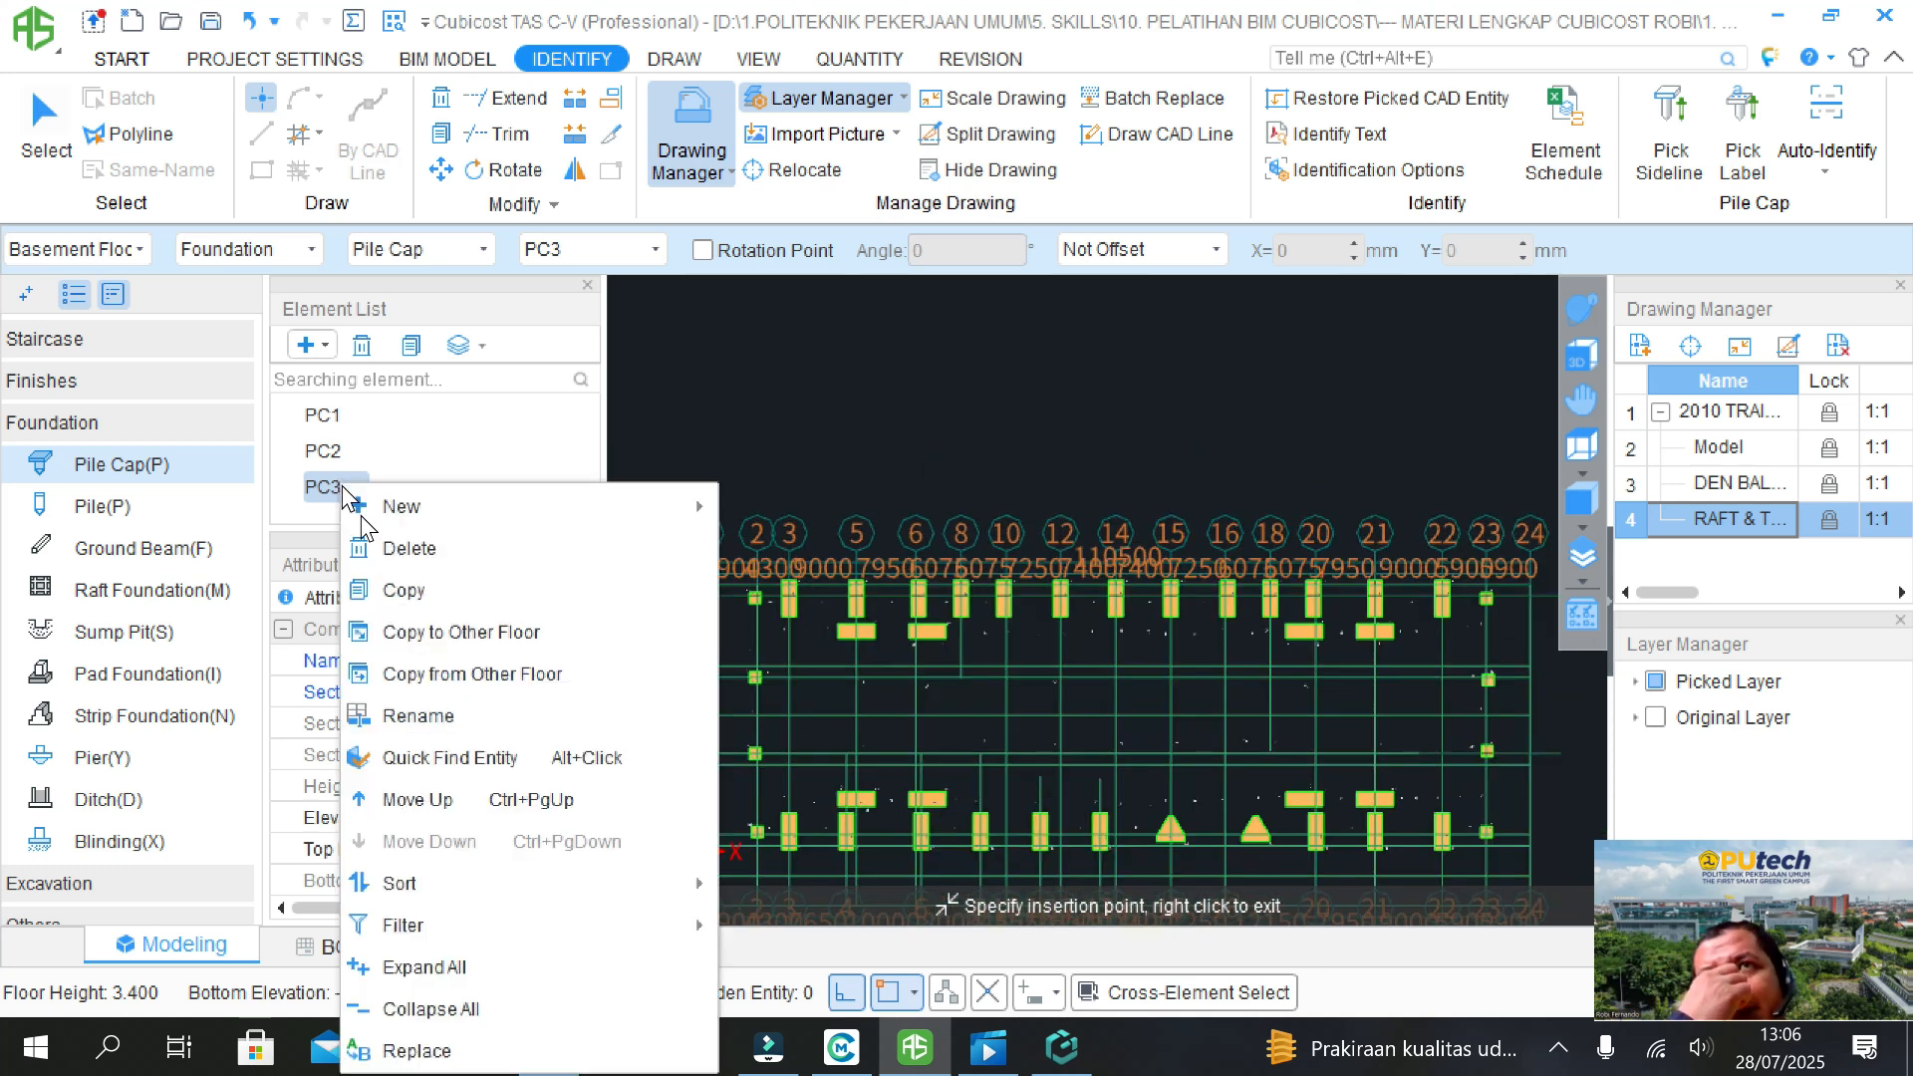
left_click(454, 754)
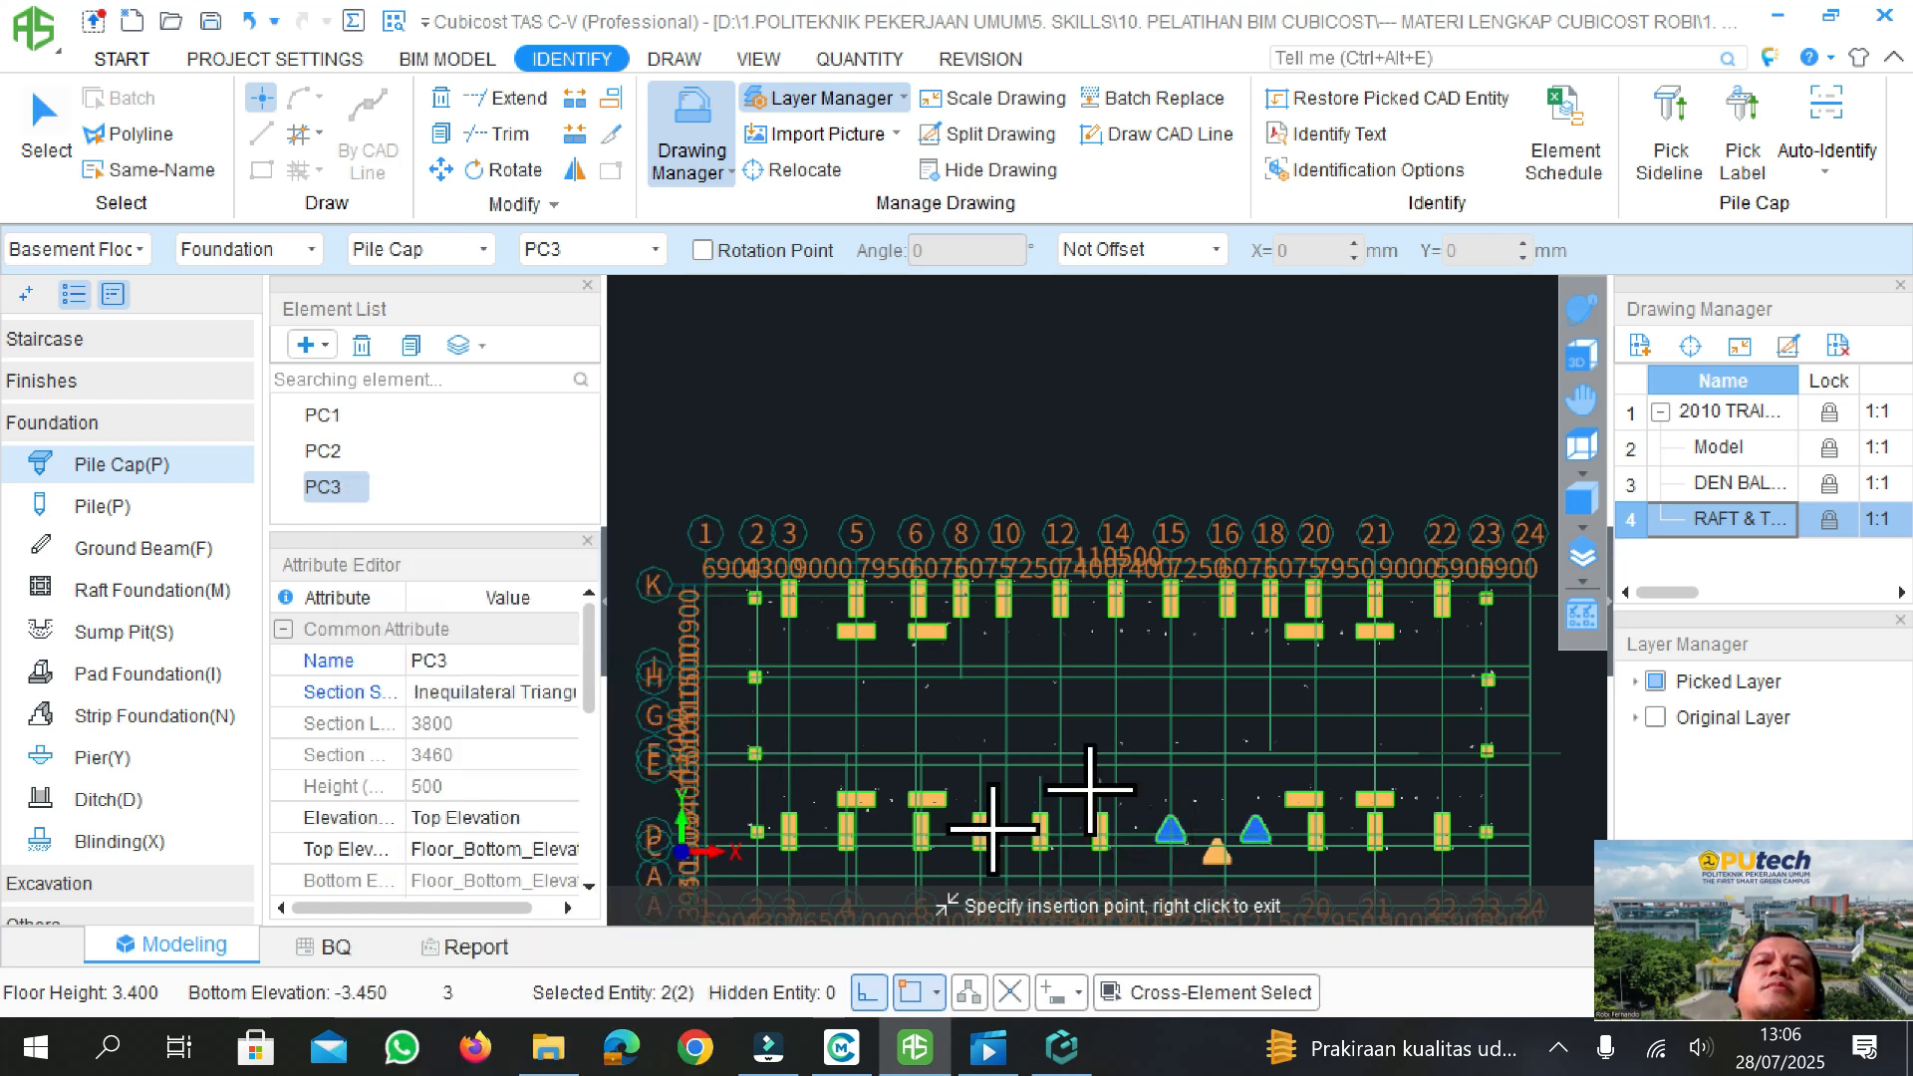
- Set the height of PC3's Inequilateral Triangular Cap section to 1800 mm in its parametric drawing and end the point placement command
left_click_drag(605, 686, 683, 688)
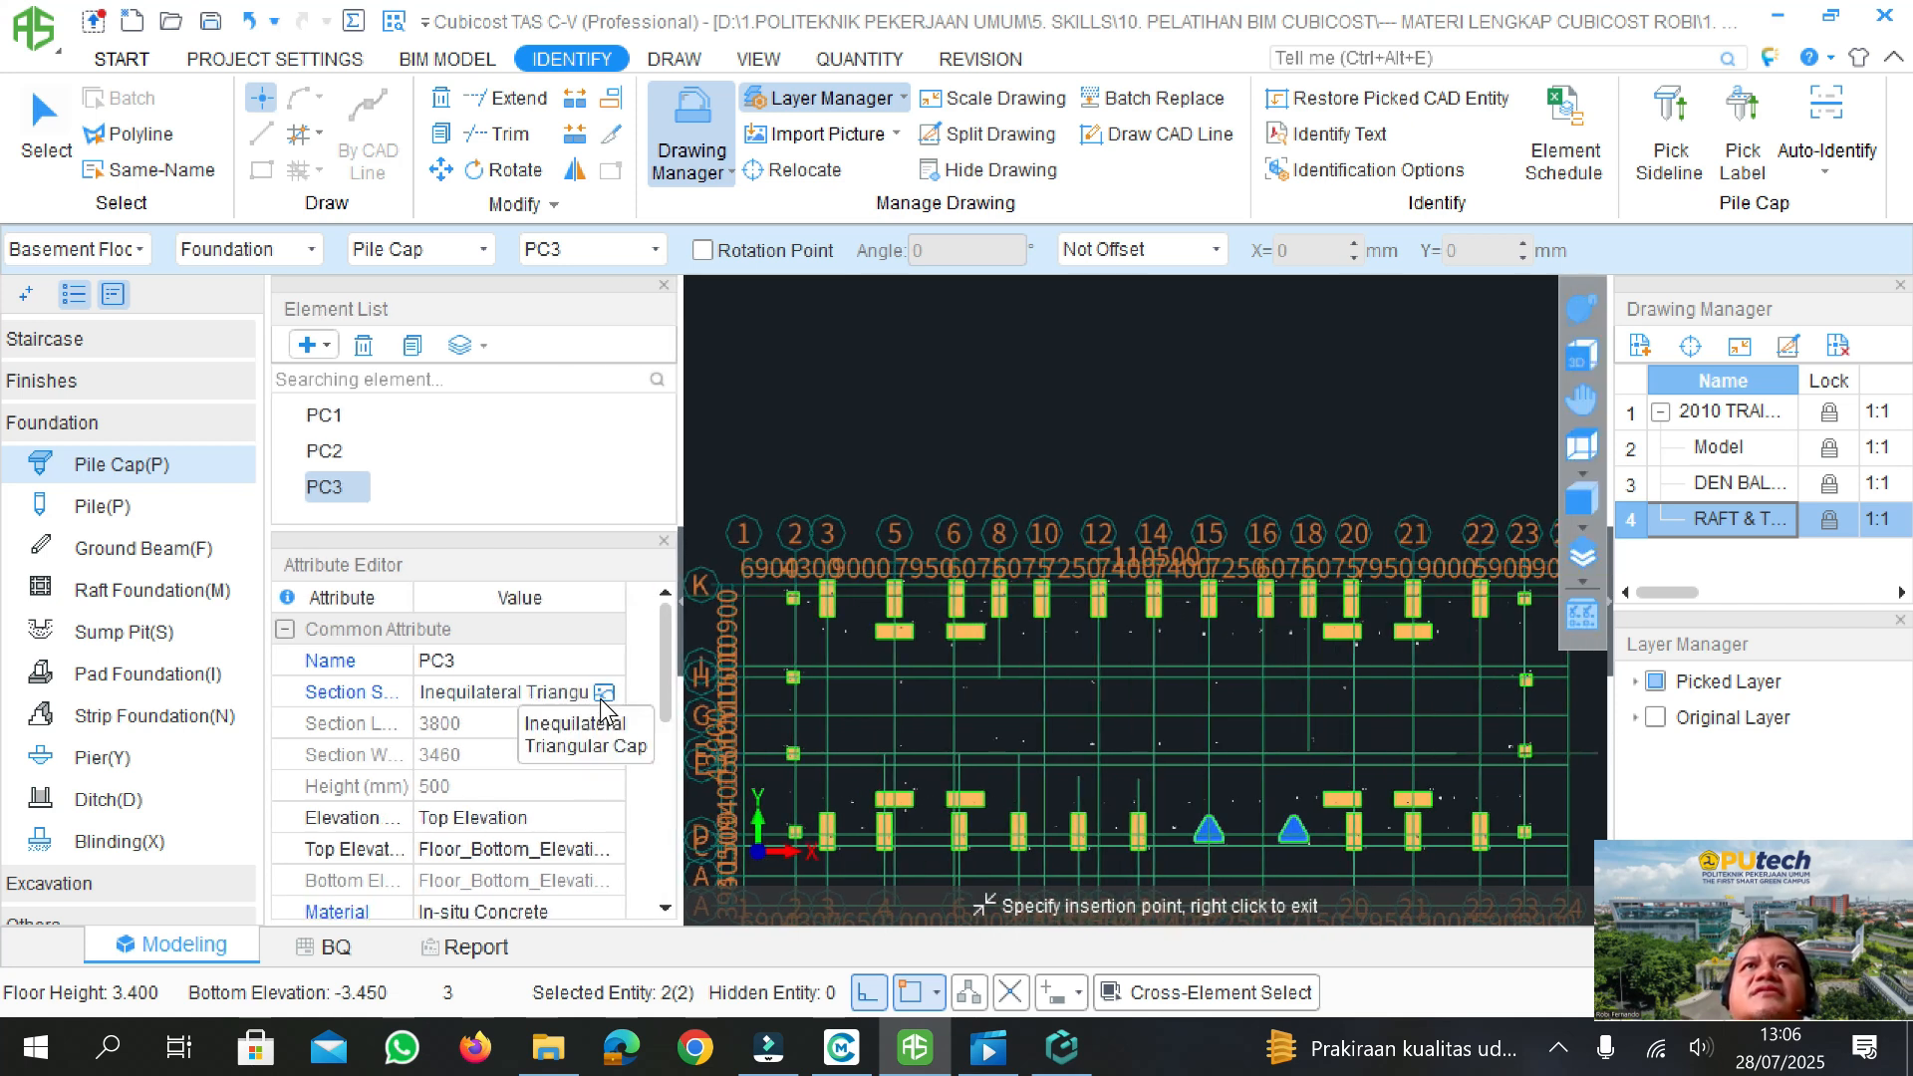
left_click(603, 693)
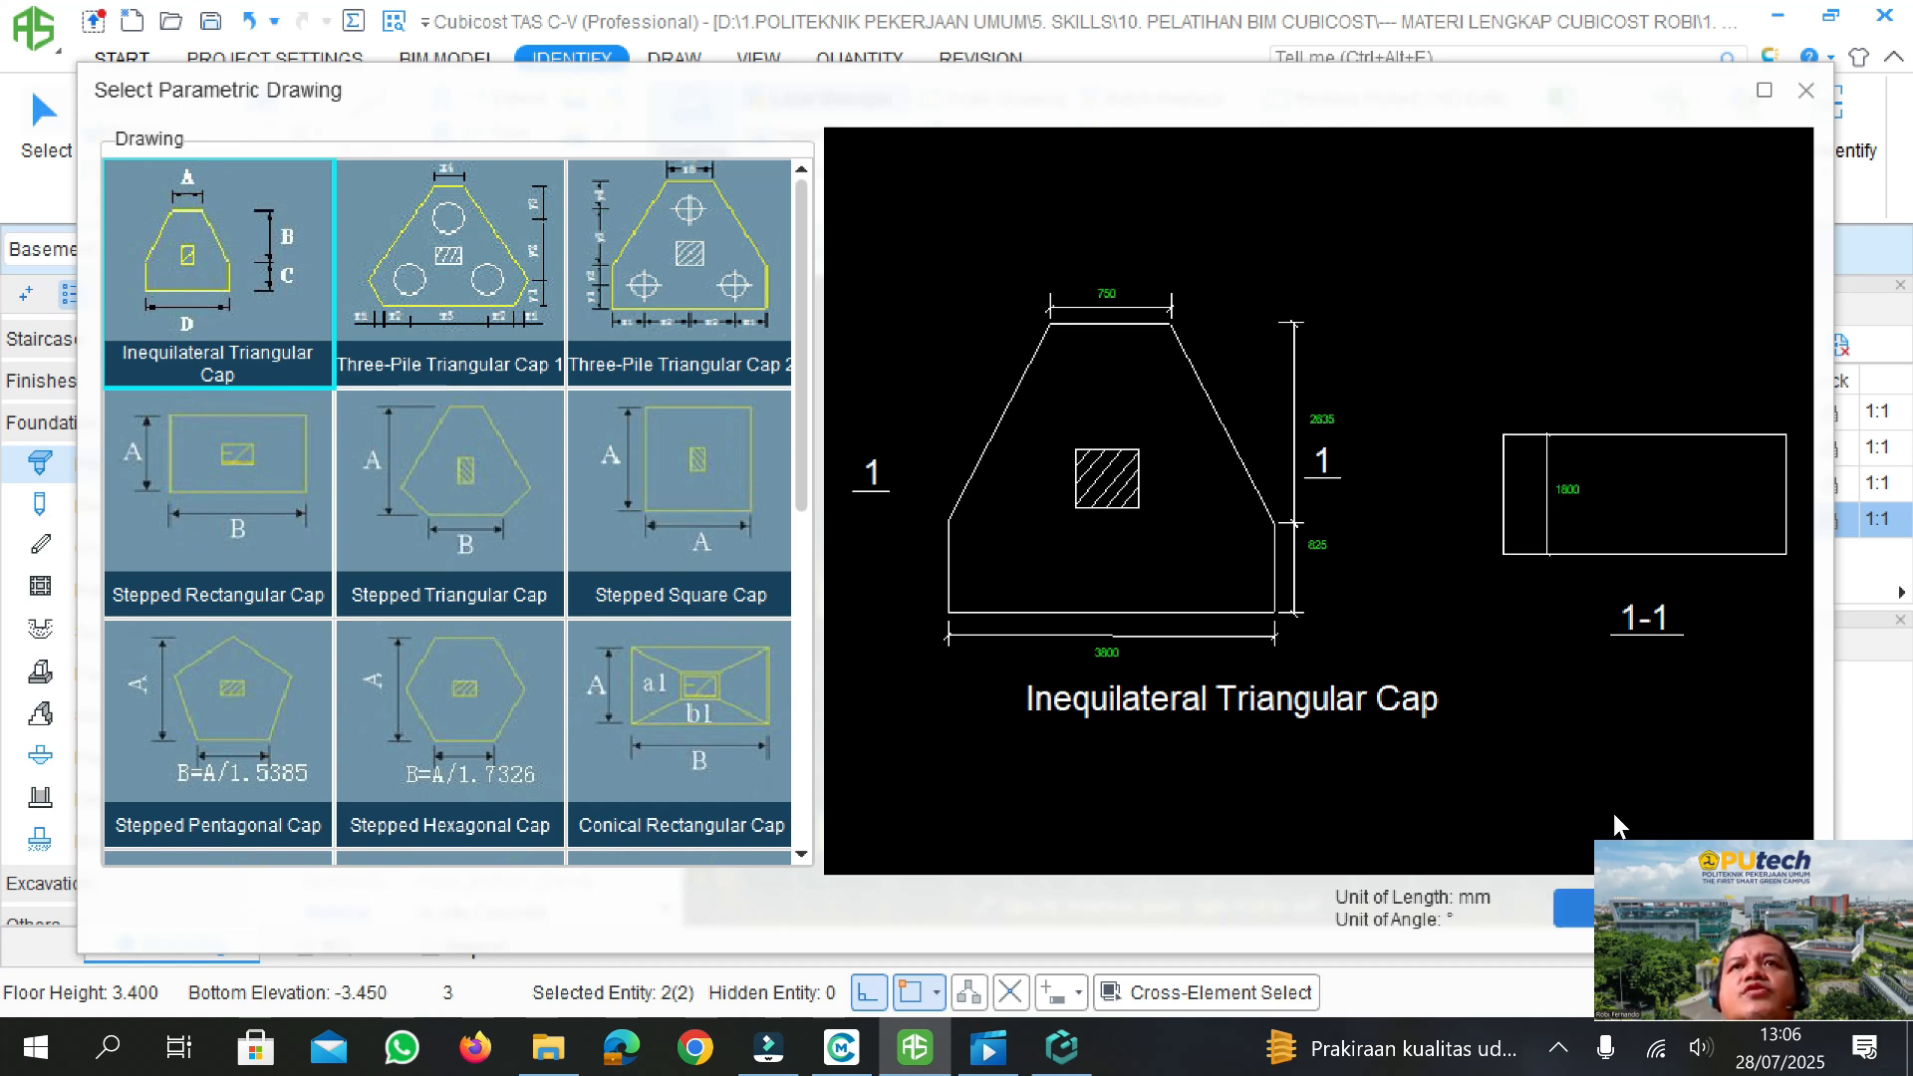
left_click(1616, 908)
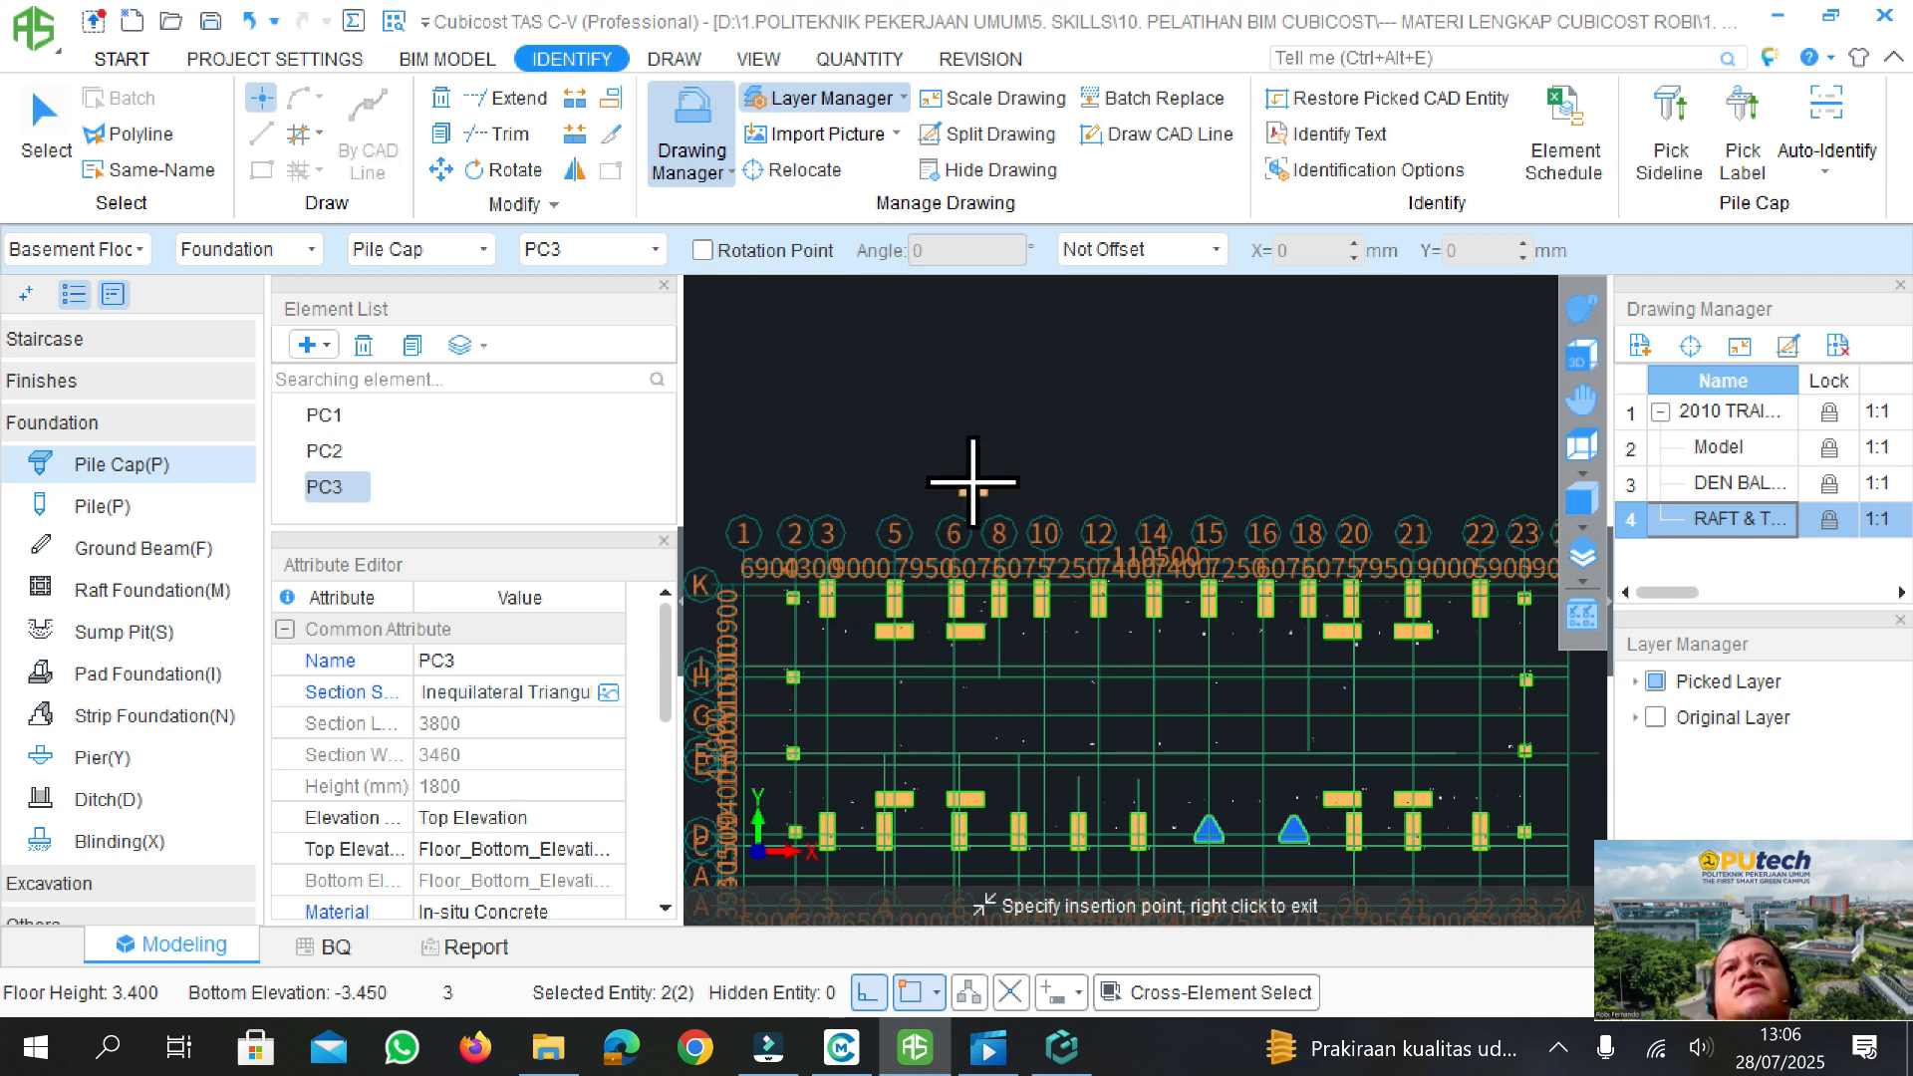
scroll(973, 495, "down", 1)
scroll(974, 522, "up", 1)
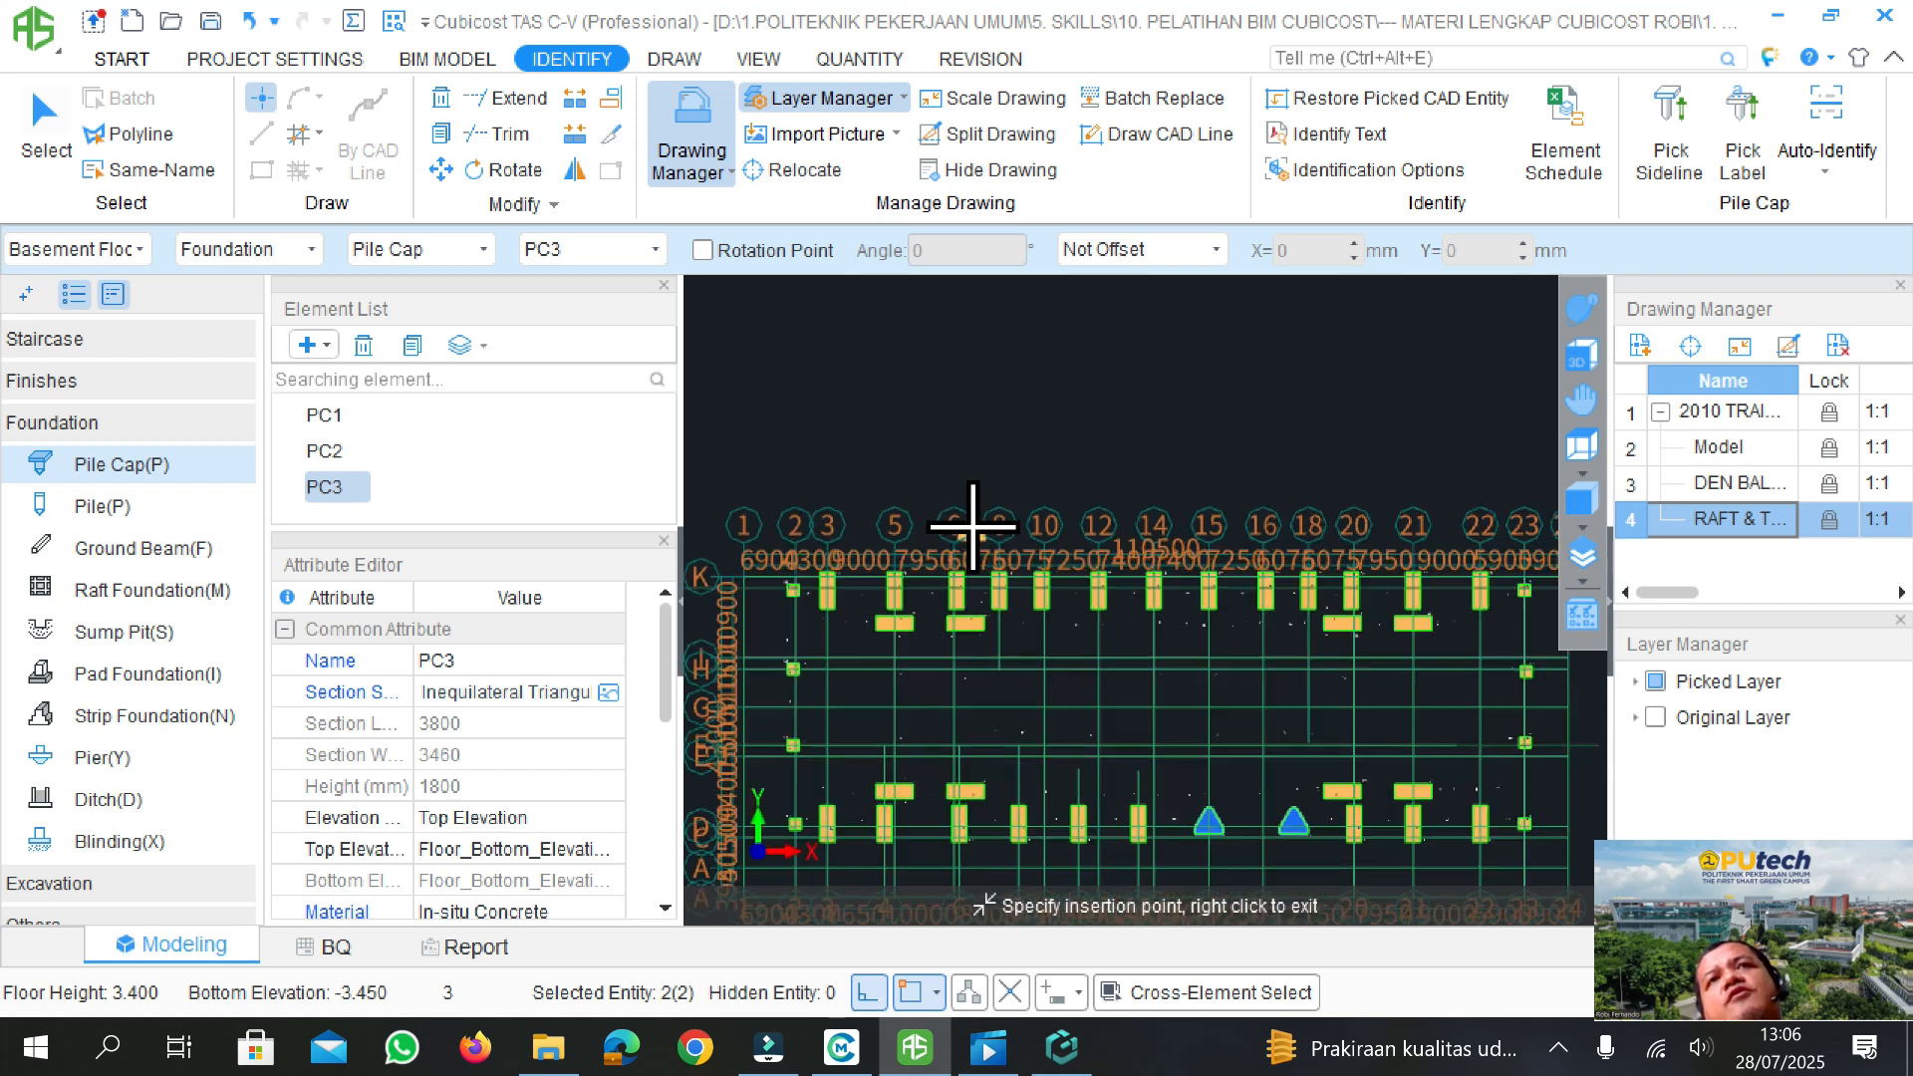
right_click(948, 472)
- Examine the basement floor pile caps in 3D from several angles to check their shapes and heights
scroll(950, 586, "down", 1)
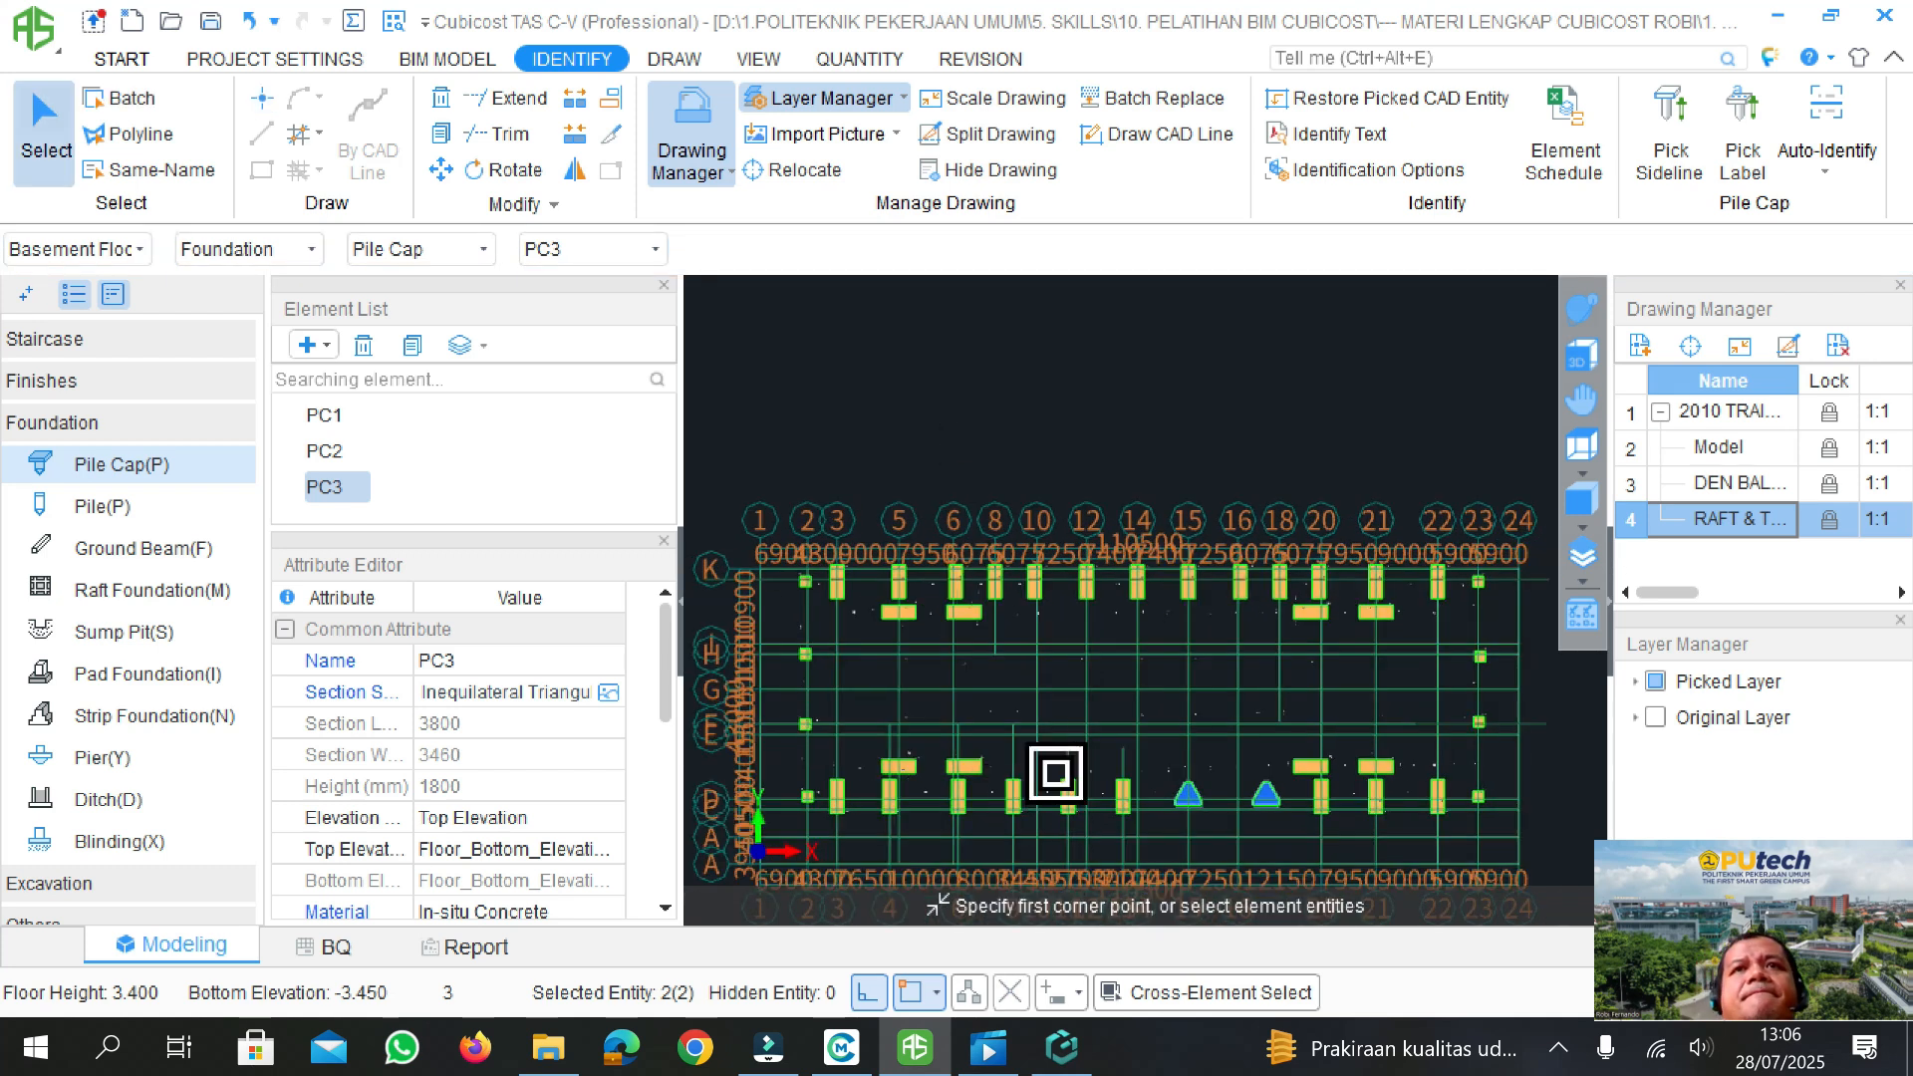
scroll(1054, 773, "up", 2)
scroll(854, 734, "up", 1)
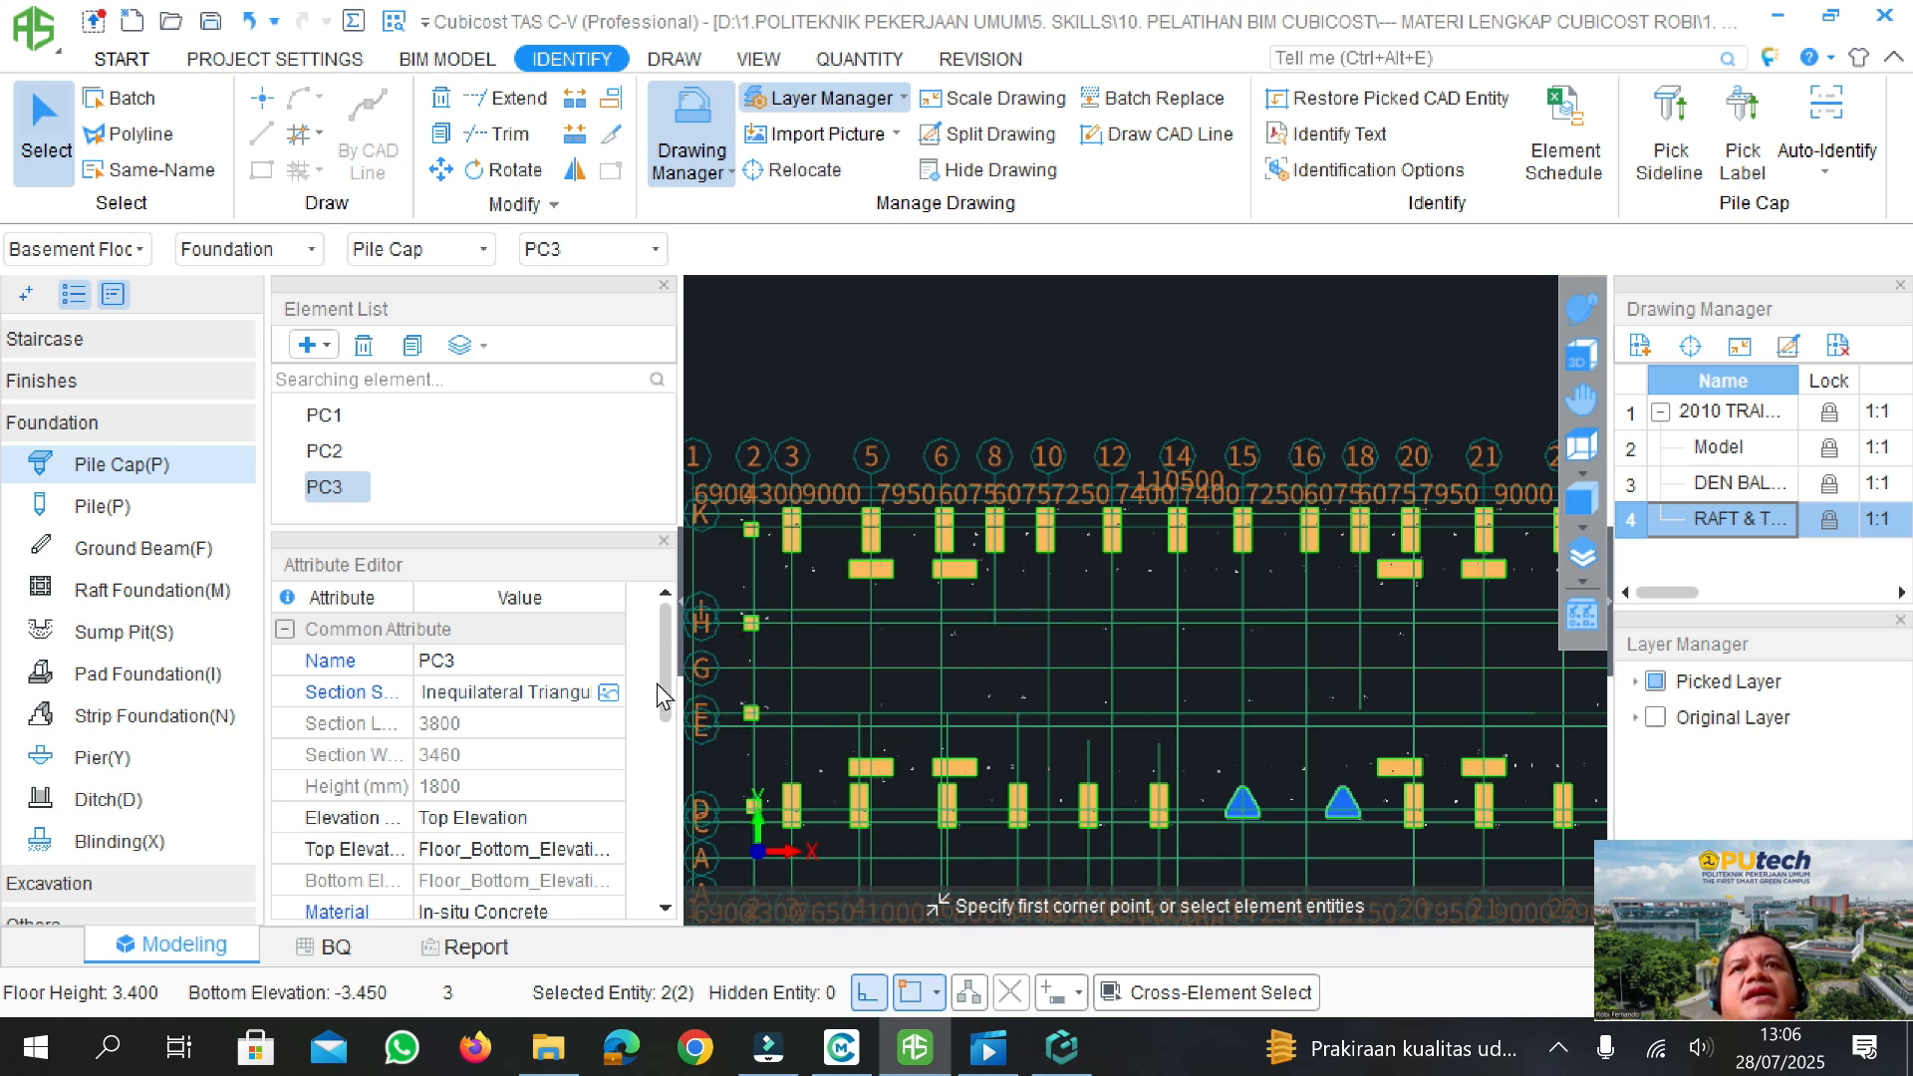
left_click(1579, 322)
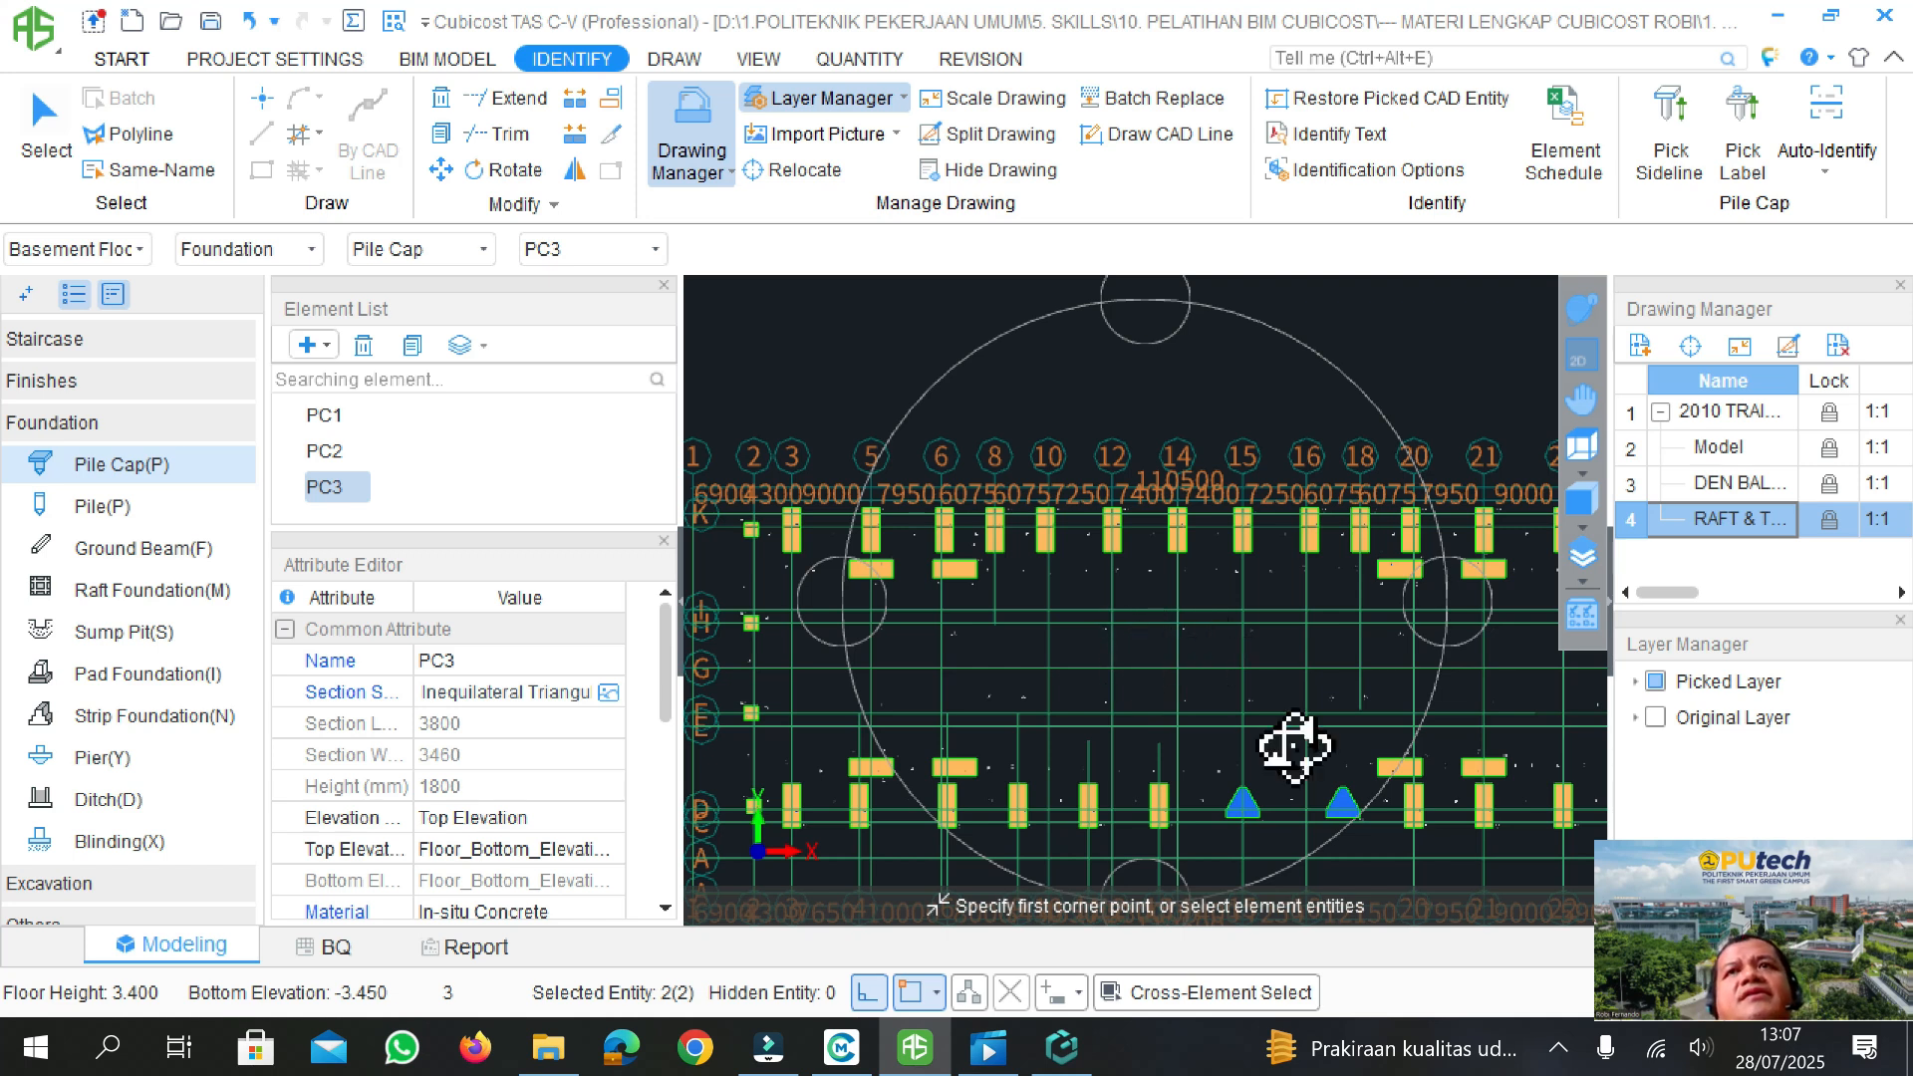
mouse_move(1450, 853)
left_mouse_down()
mouse_move(1413, 787)
mouse_move(1482, 628)
mouse_move(1495, 638)
mouse_move(1395, 863)
mouse_move(1375, 734)
mouse_move(1505, 688)
mouse_move(1524, 589)
mouse_move(1452, 854)
mouse_move(1502, 782)
left_mouse_up()
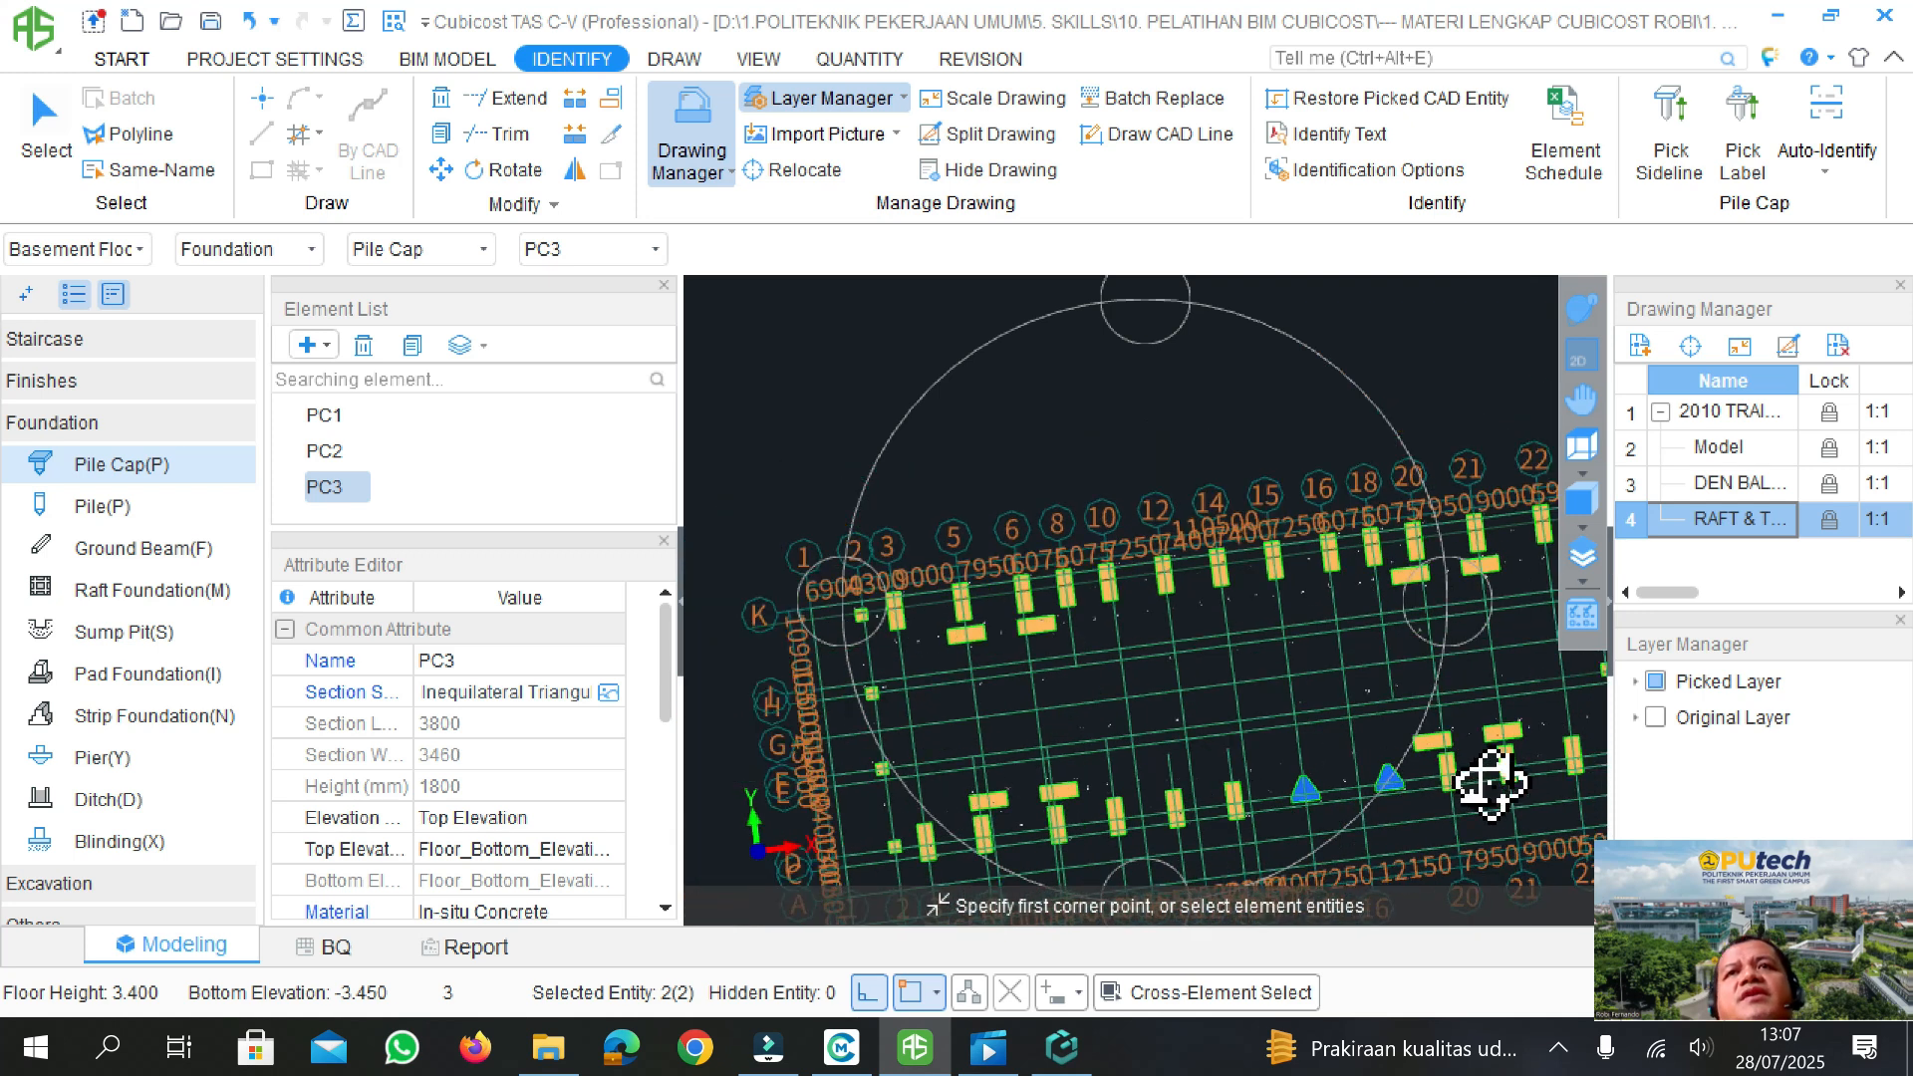
left_click_drag(961, 547, 1156, 773)
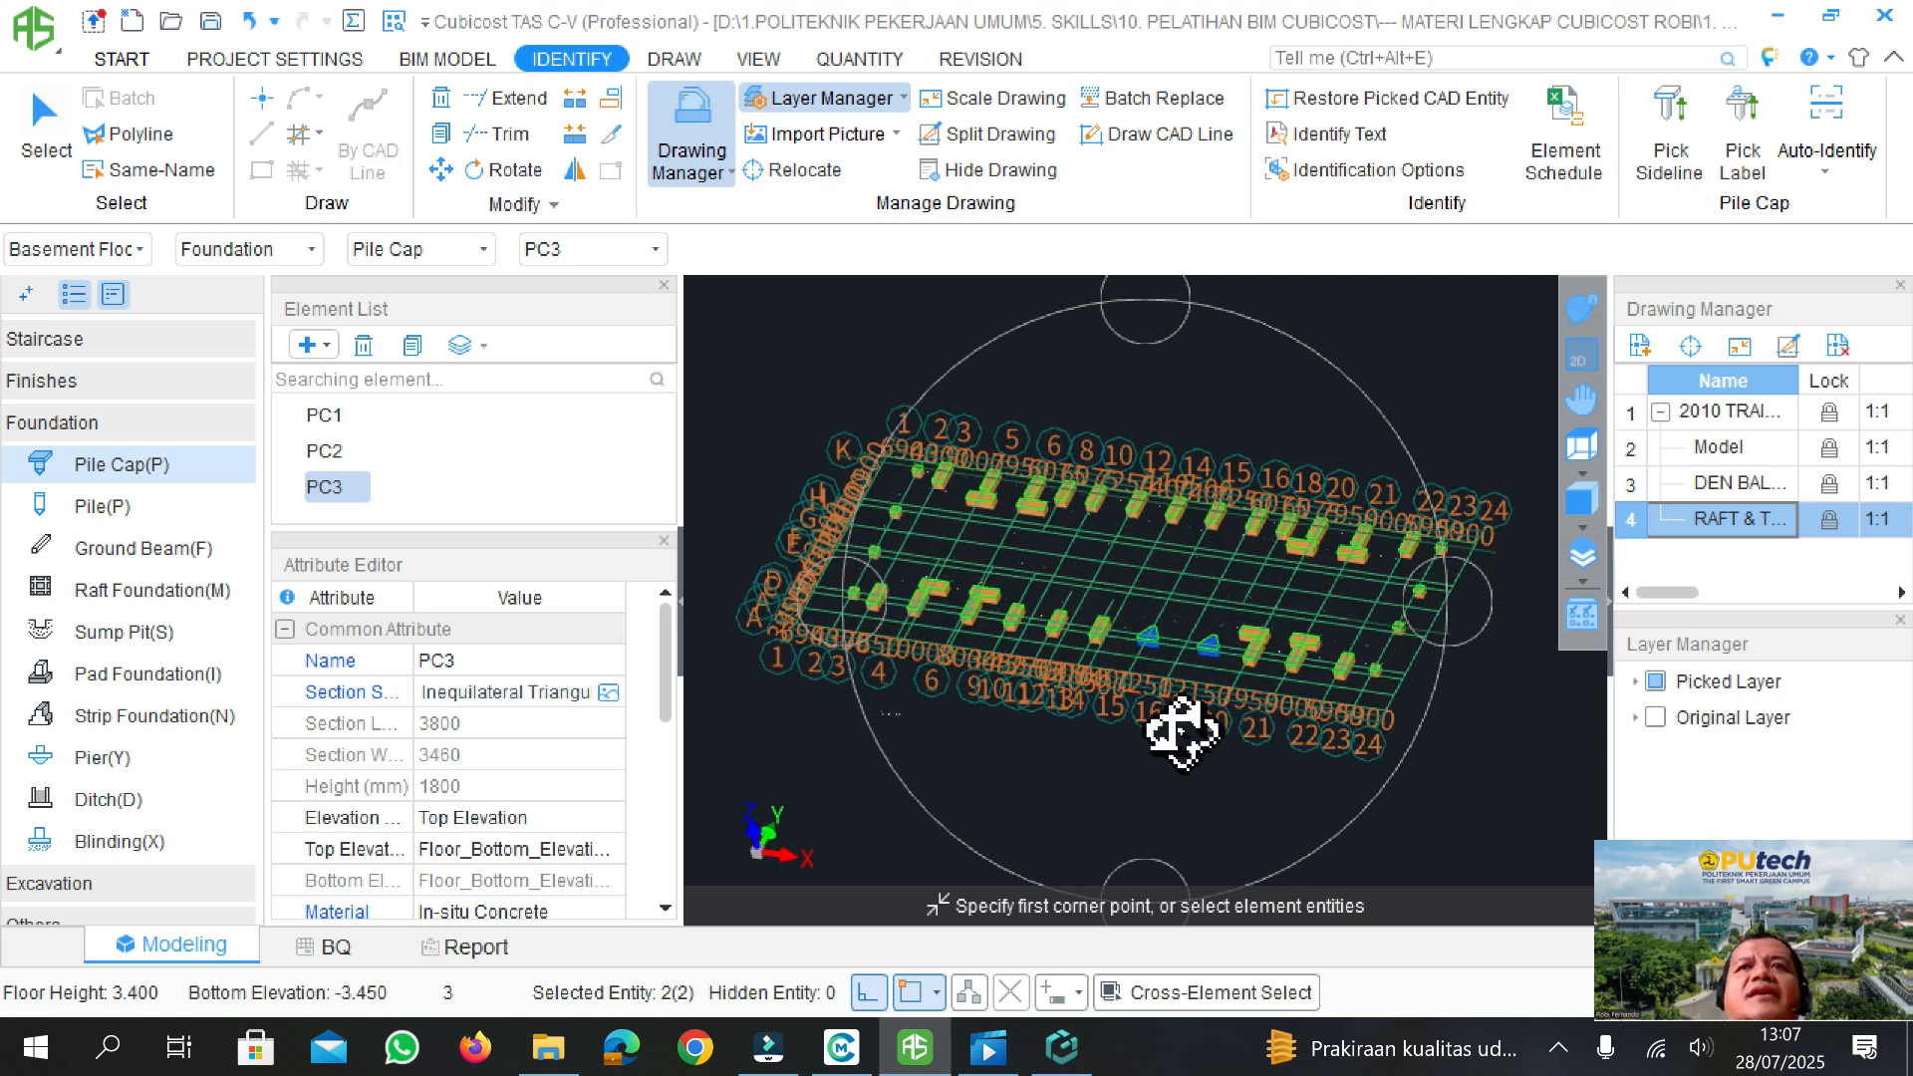
left_click_drag(1286, 659, 1283, 663)
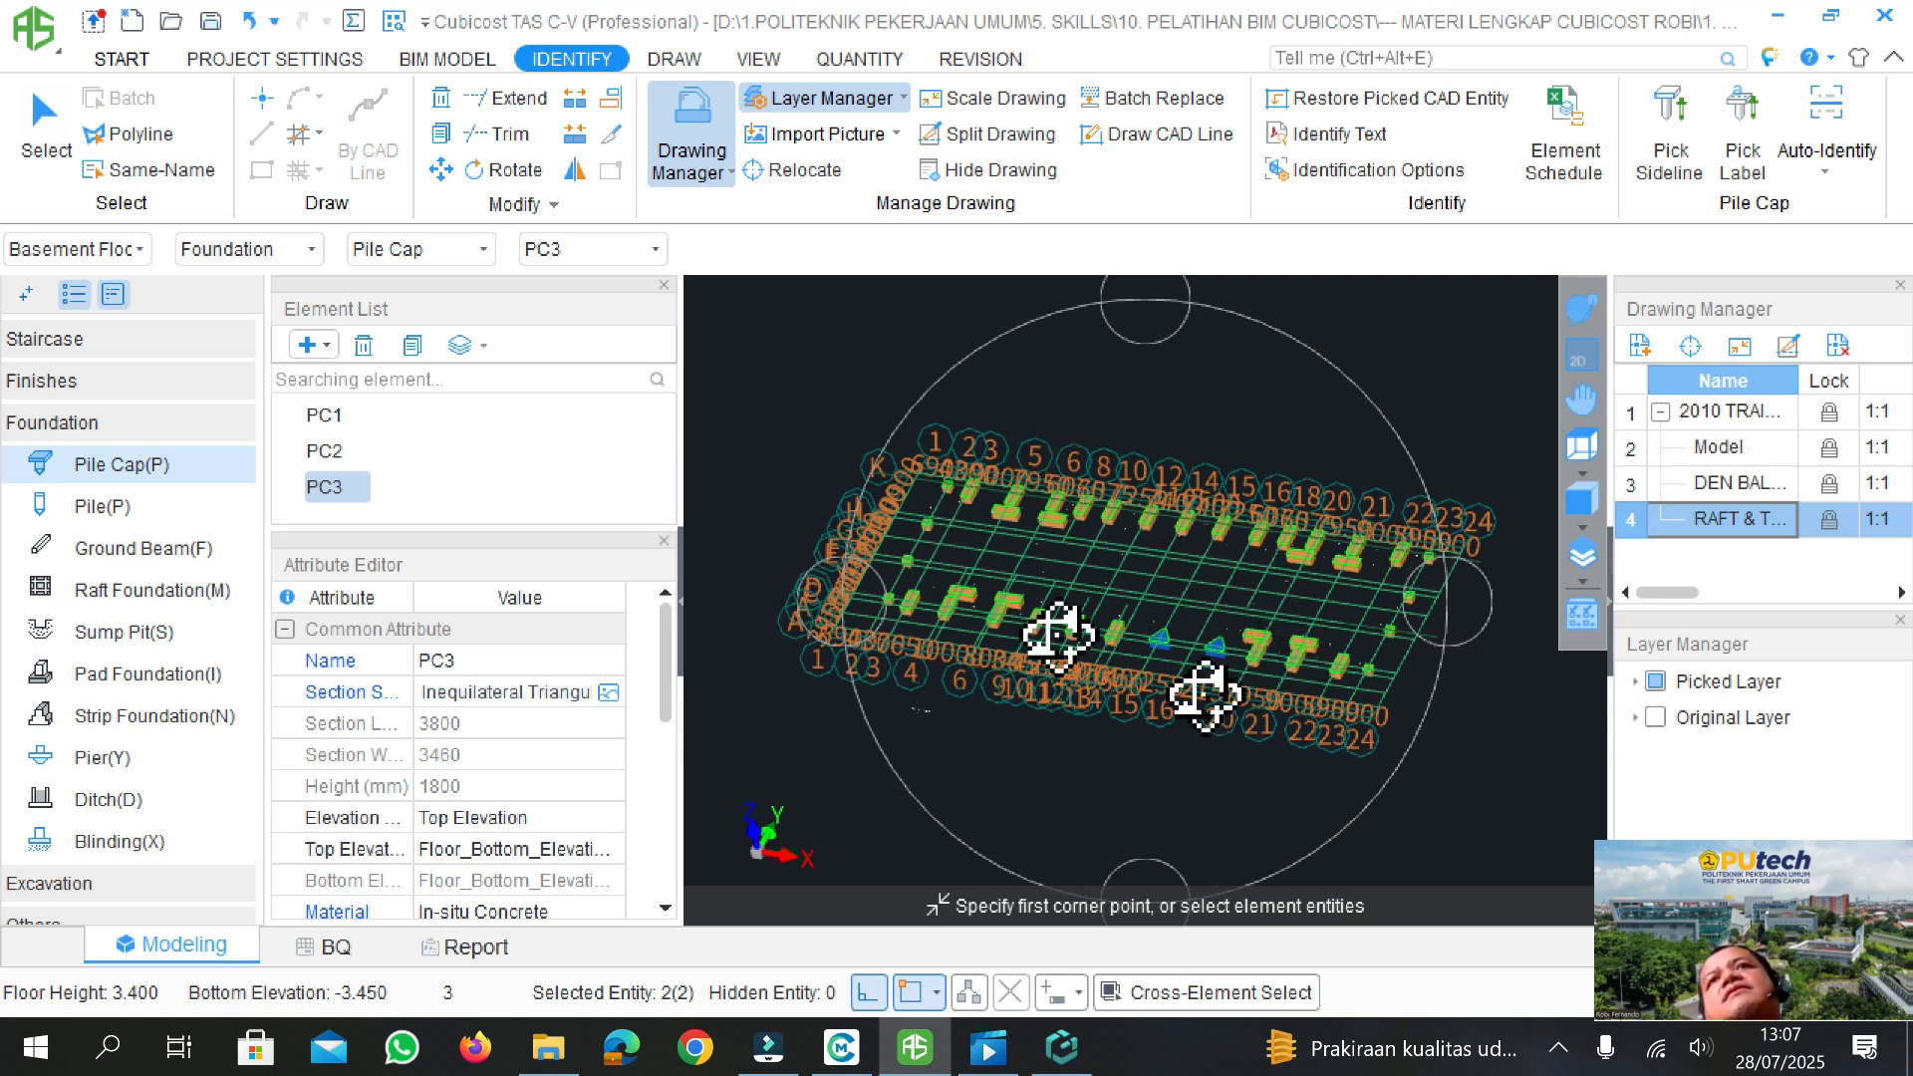
left_click_drag(1119, 683, 1158, 687)
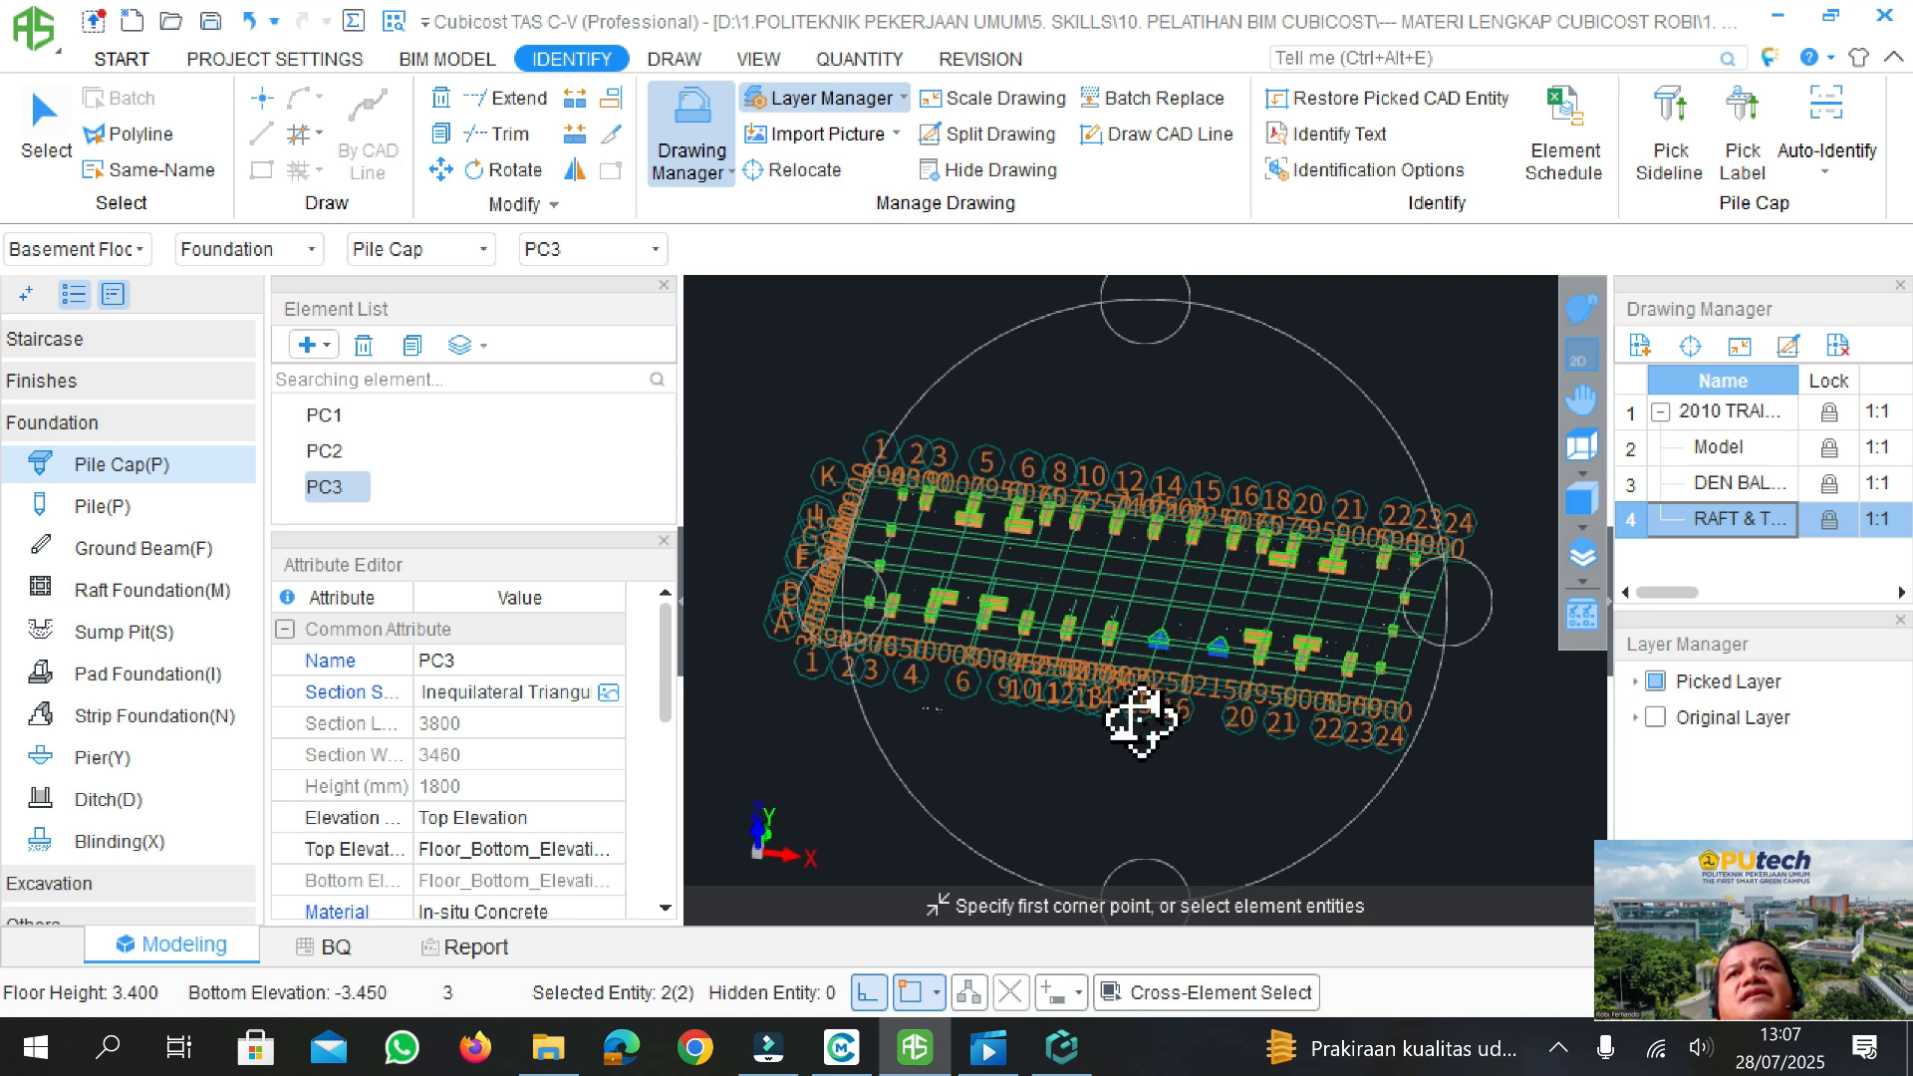
left_click_drag(1152, 756, 1268, 638)
scroll(1268, 637, "up", 3)
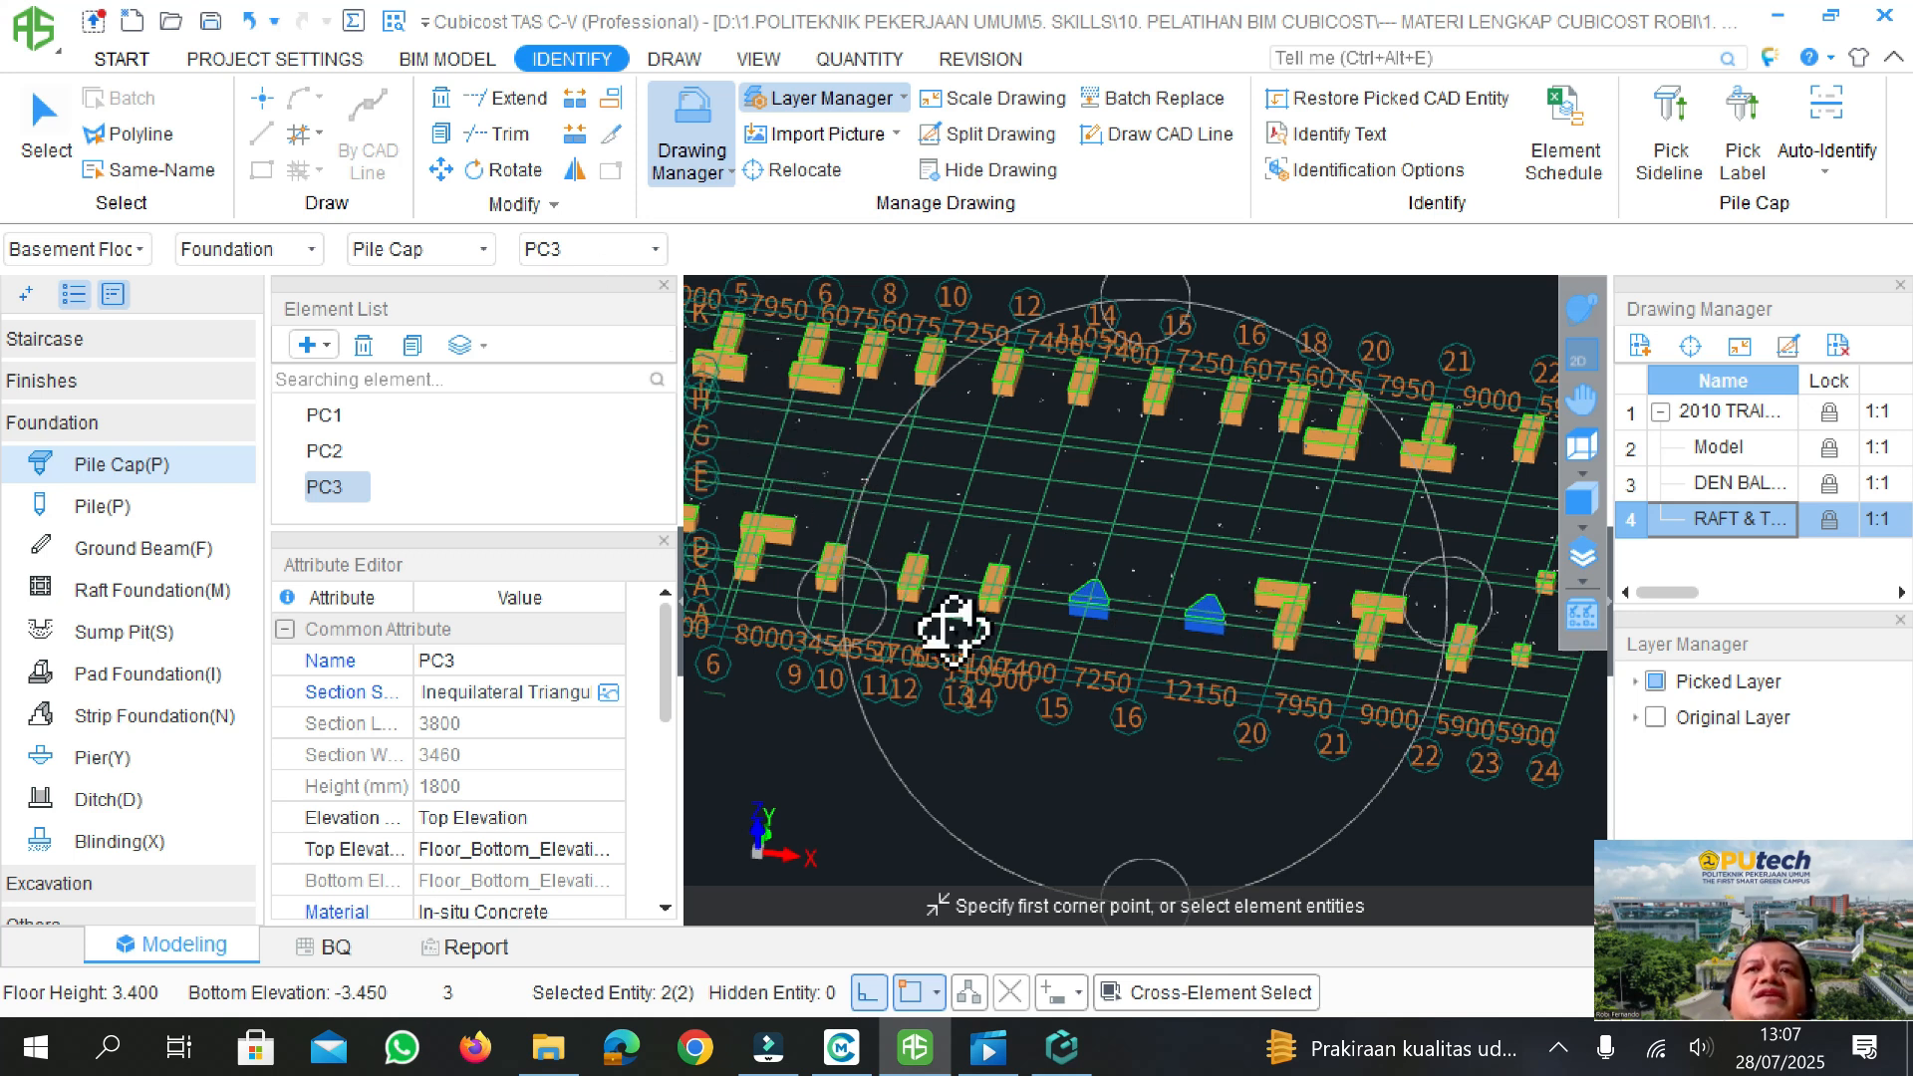
left_click_drag(994, 626, 1040, 628)
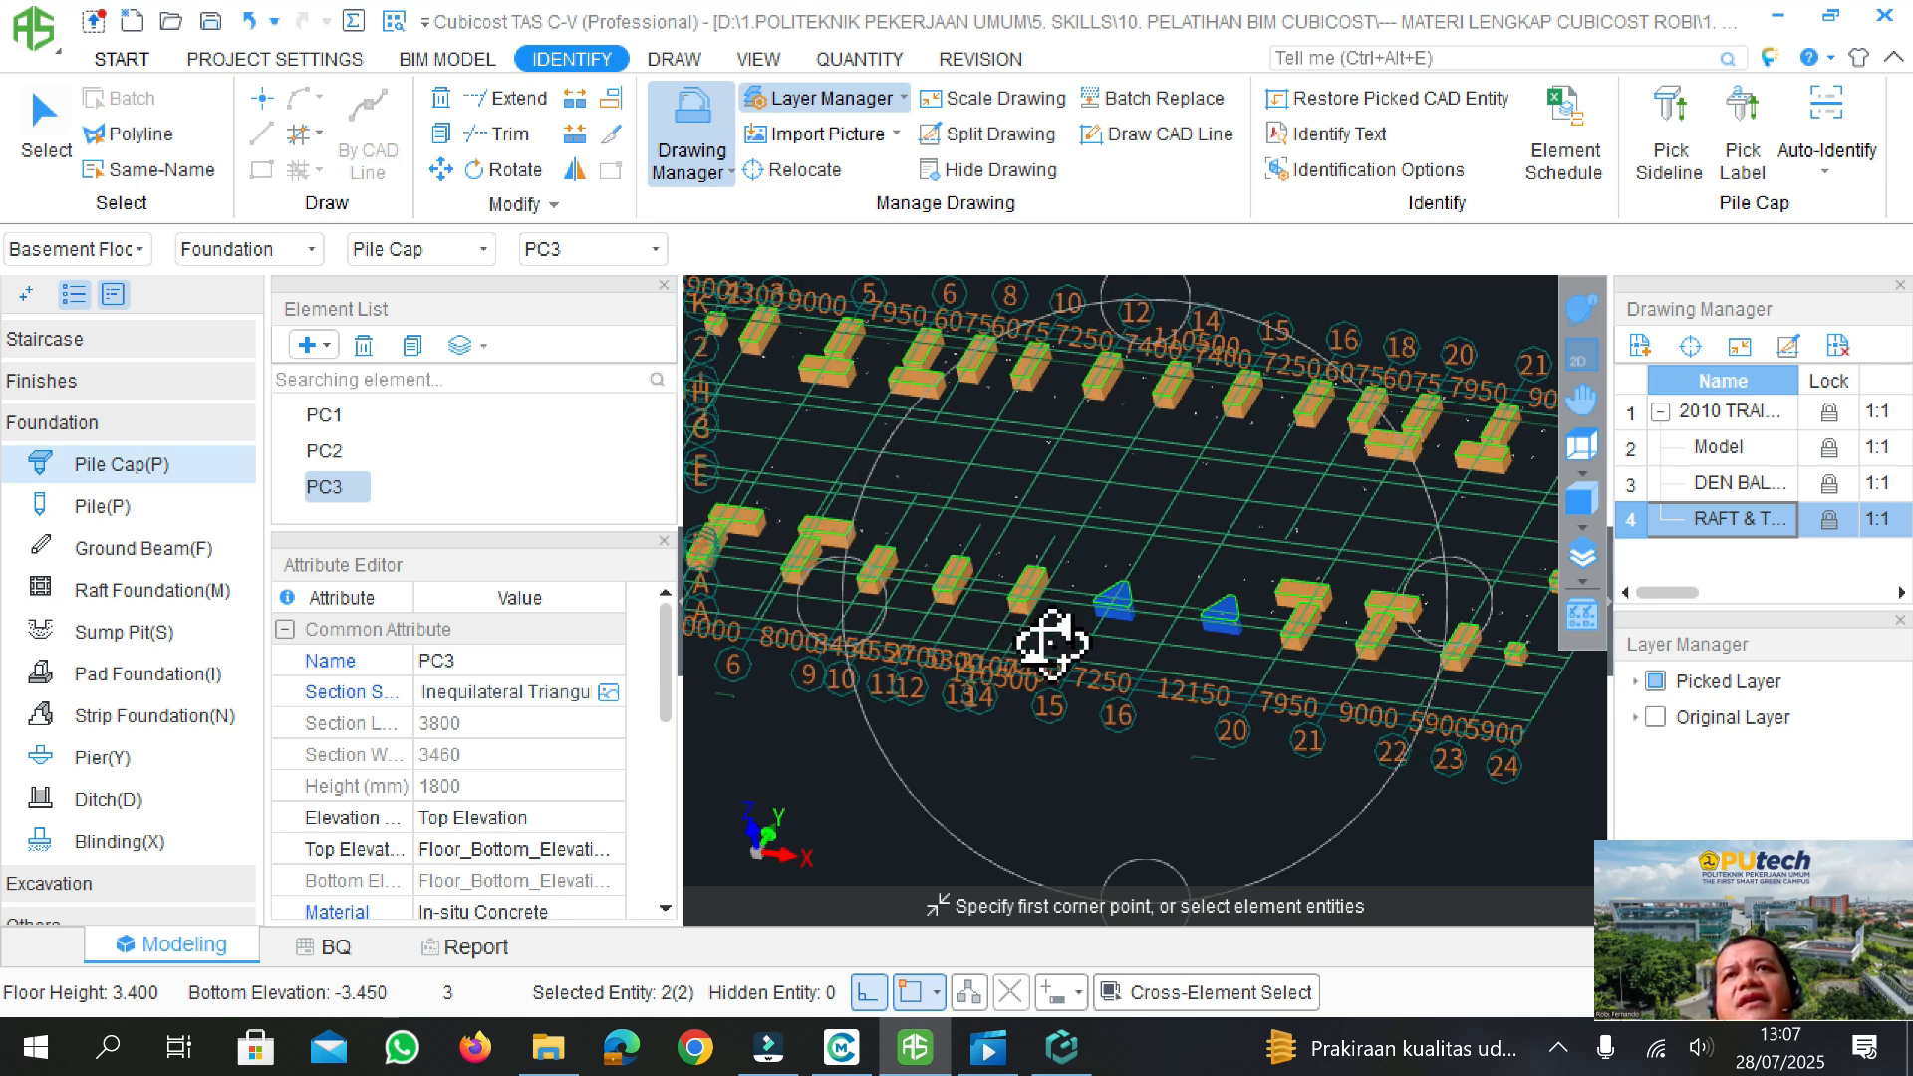
left_click_drag(1091, 715, 1102, 692)
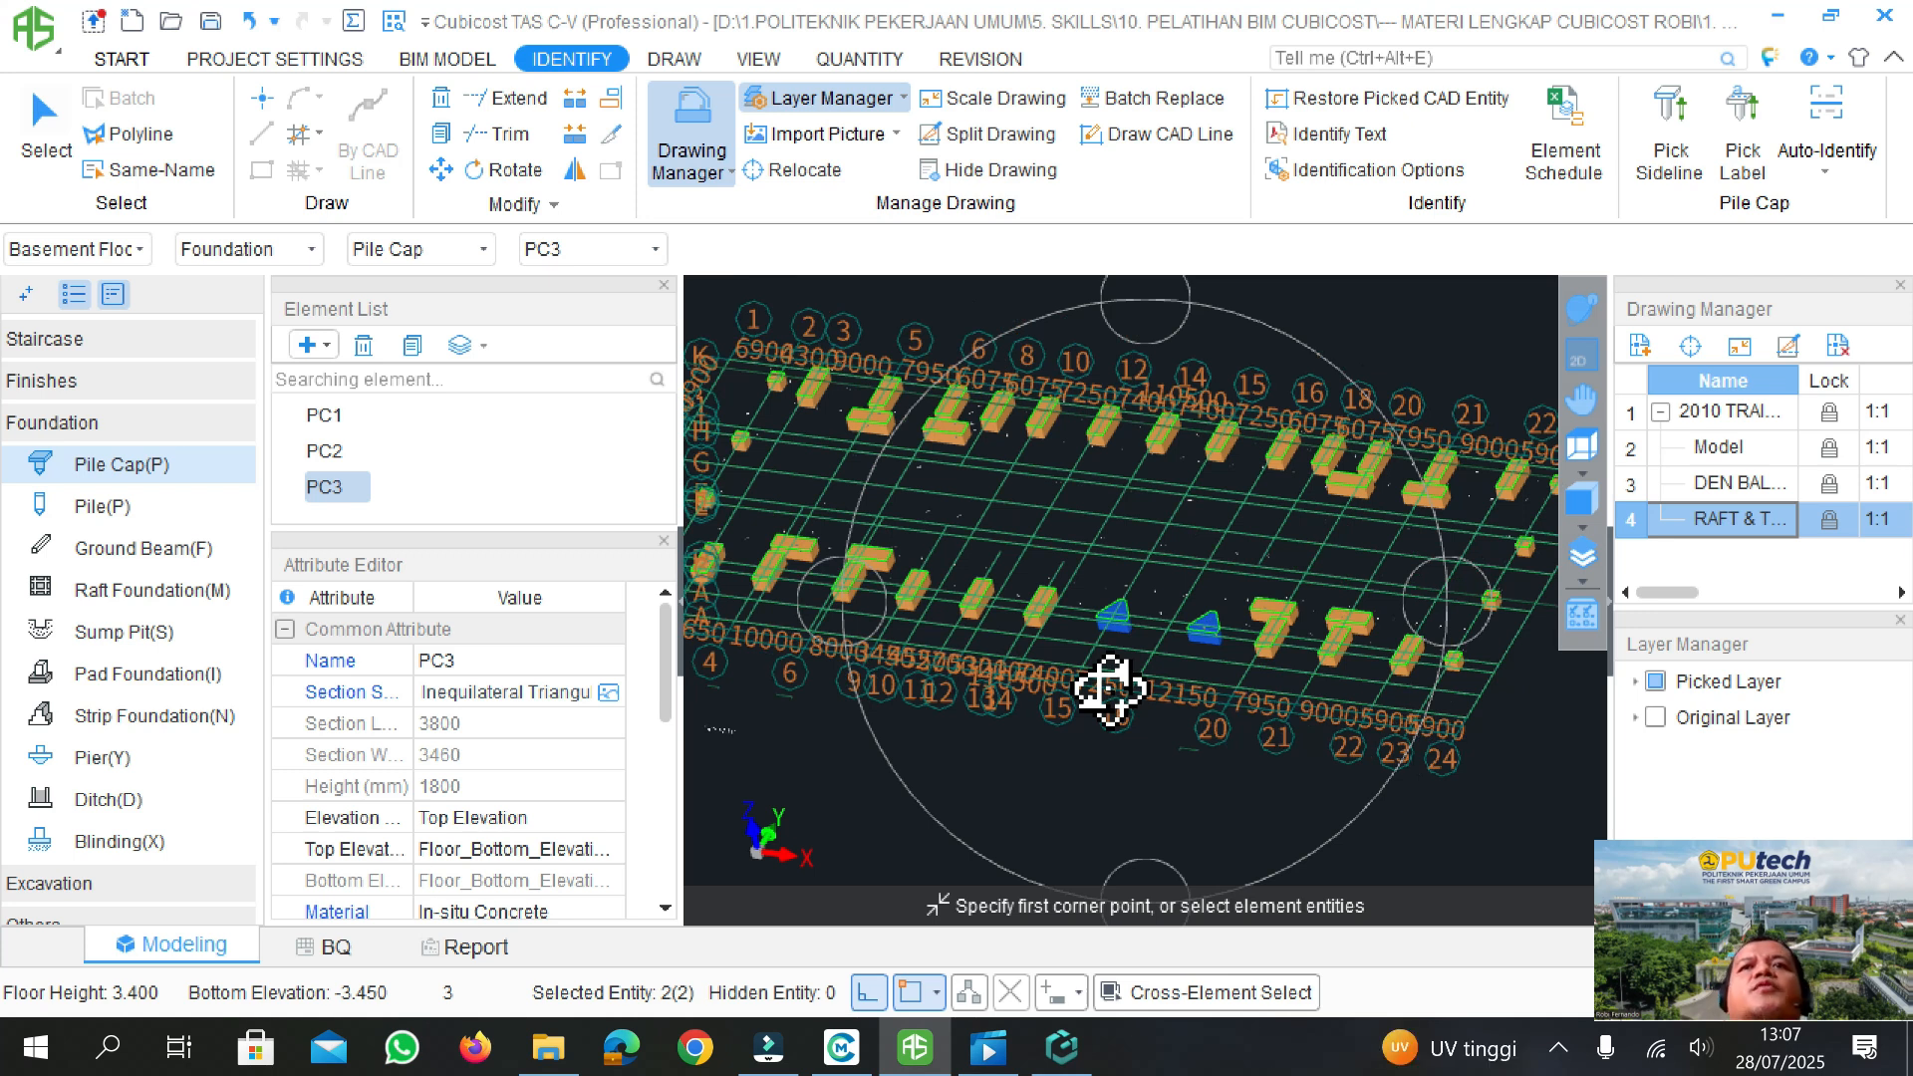
left_click_drag(1106, 684, 1192, 593)
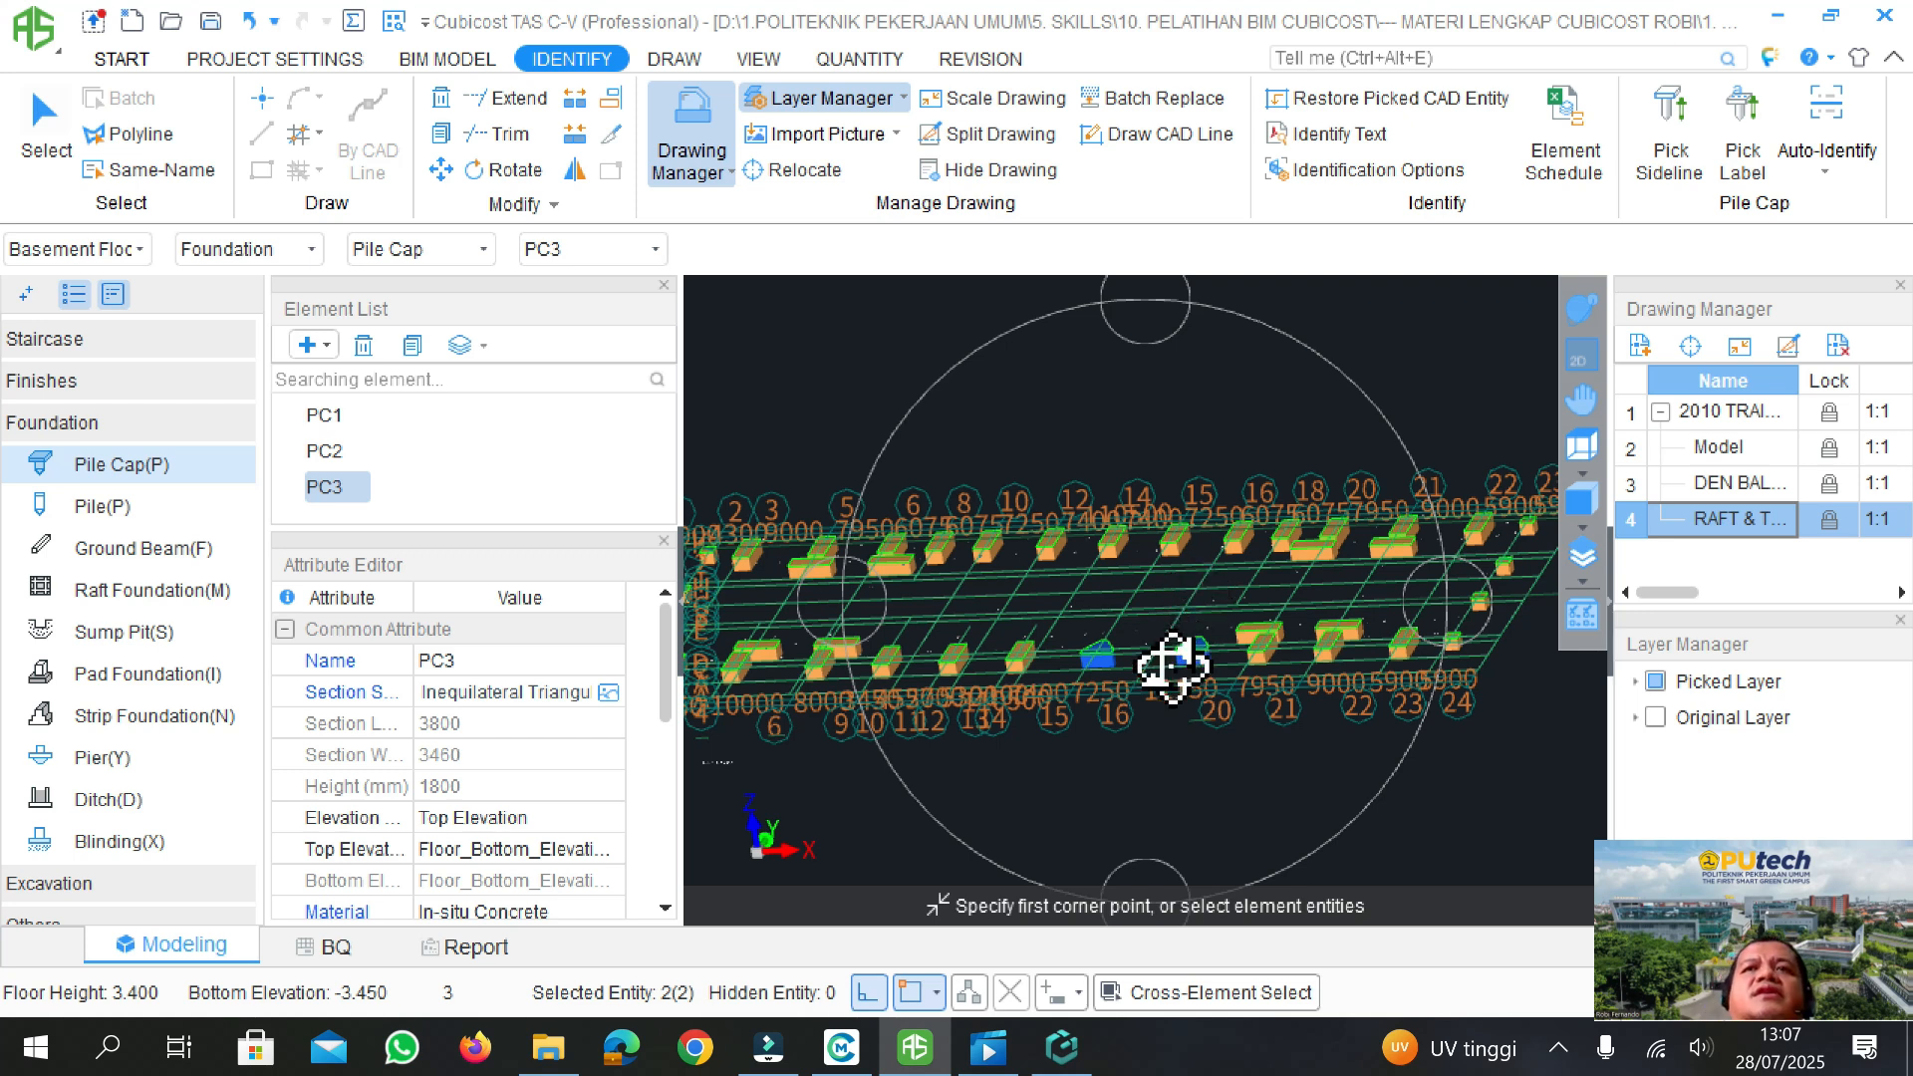
left_click_drag(984, 714, 1194, 698)
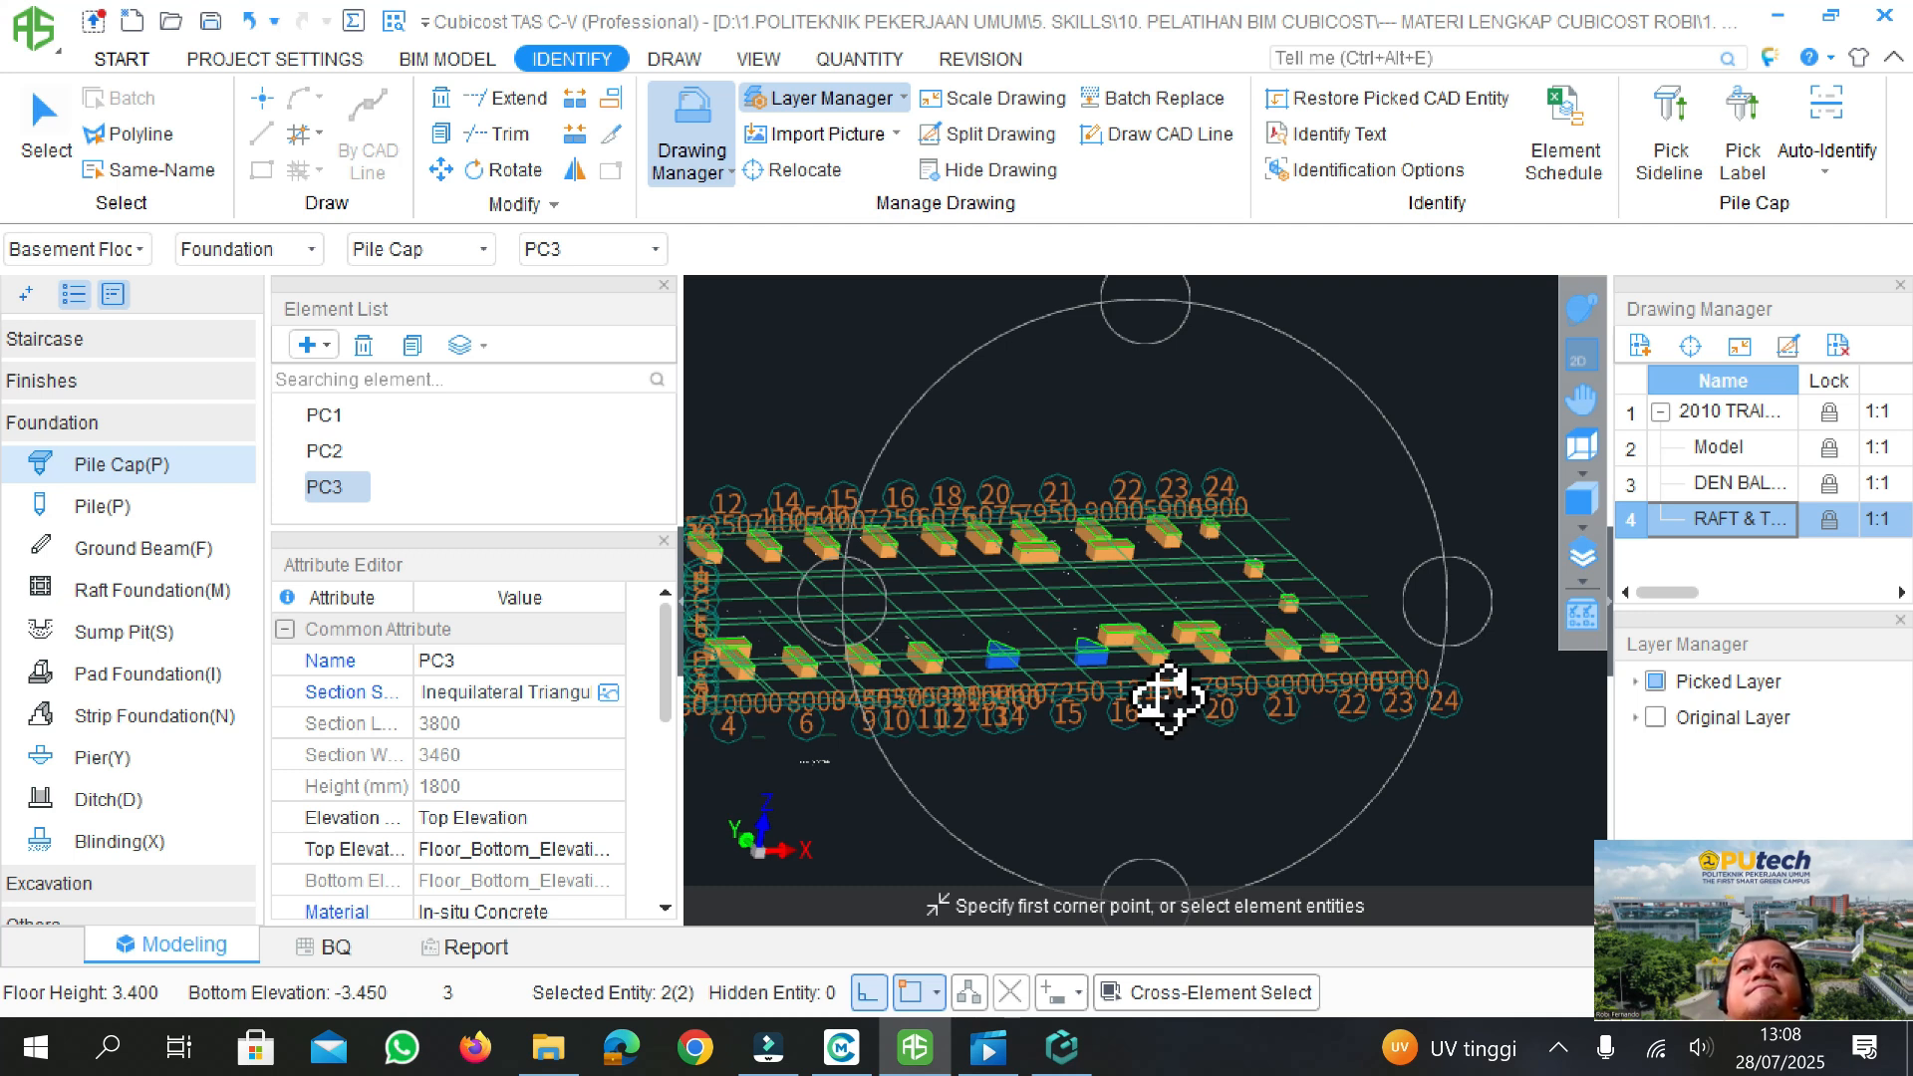
scroll(1146, 698, "down", 2)
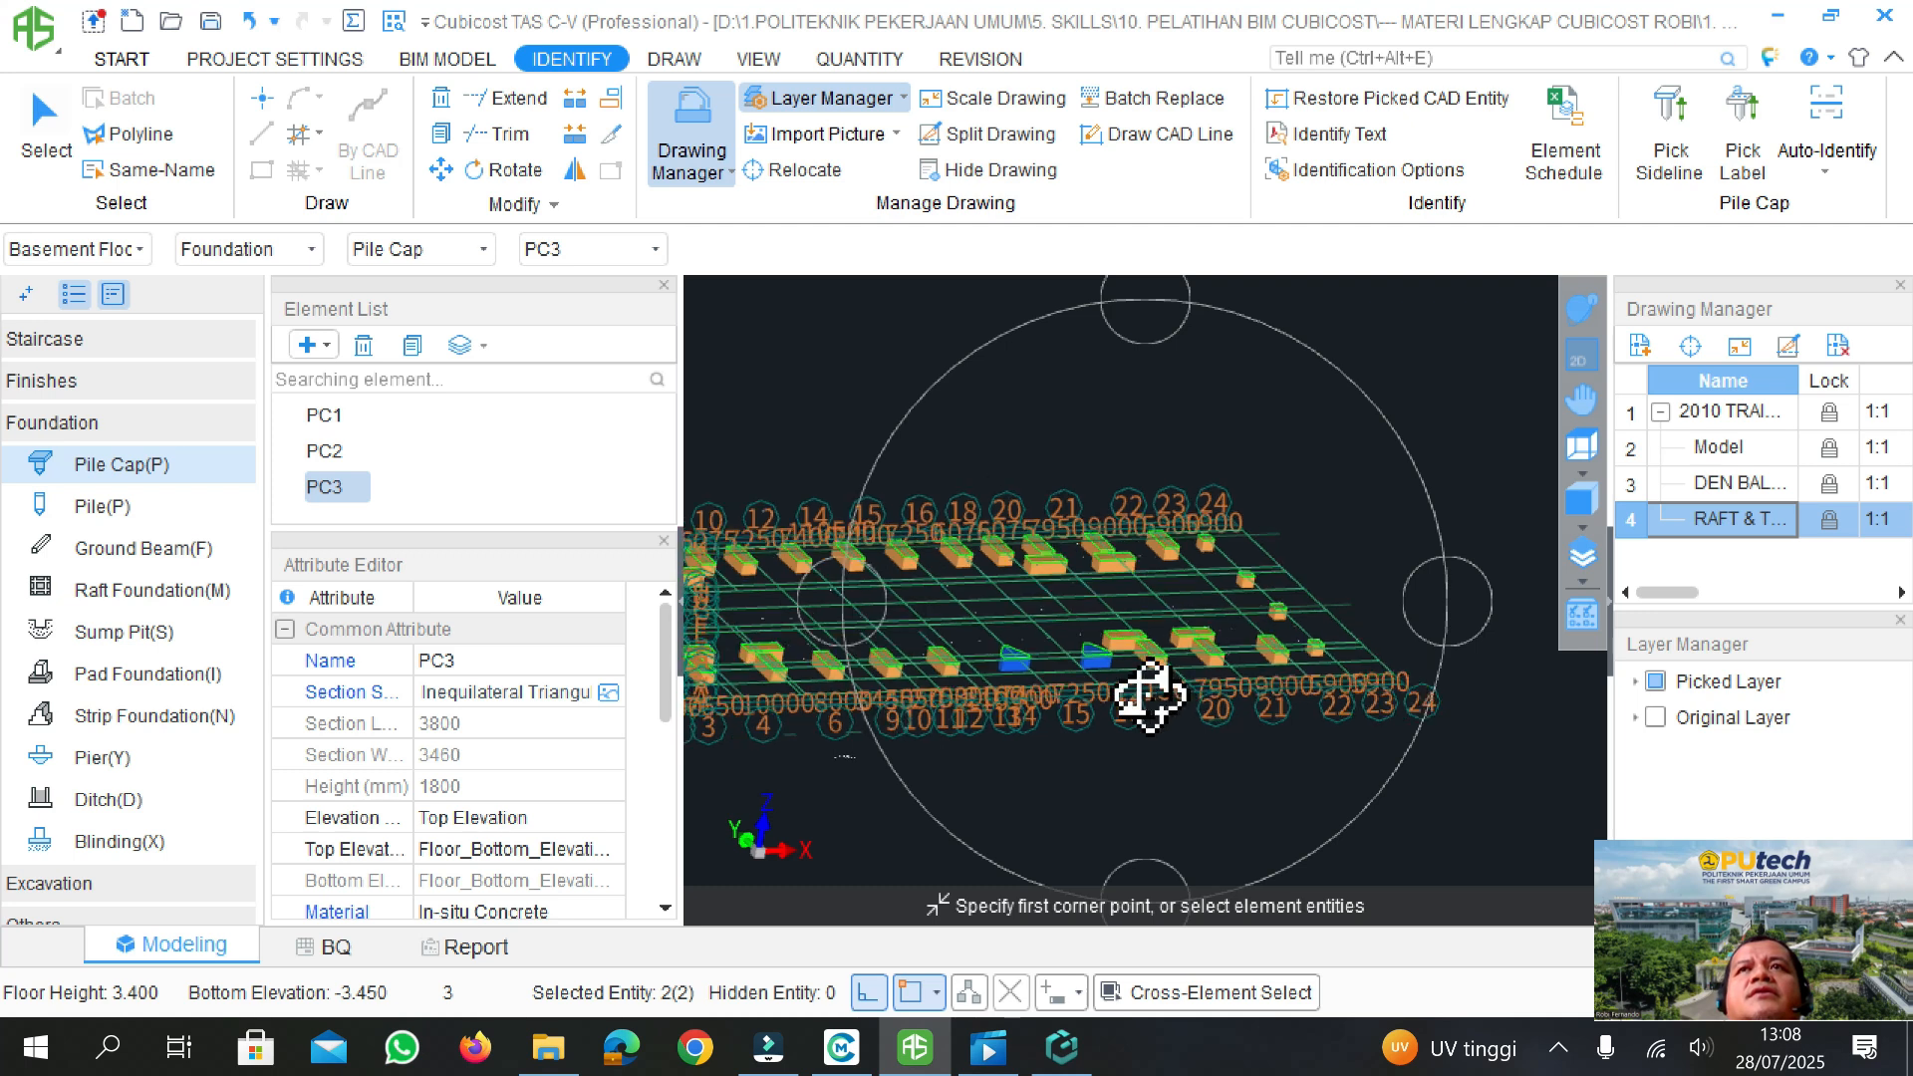
- Return to the 2D plan view and look over the full pile cap layout
left_click(1579, 354)
scroll(1108, 463, "down", 1)
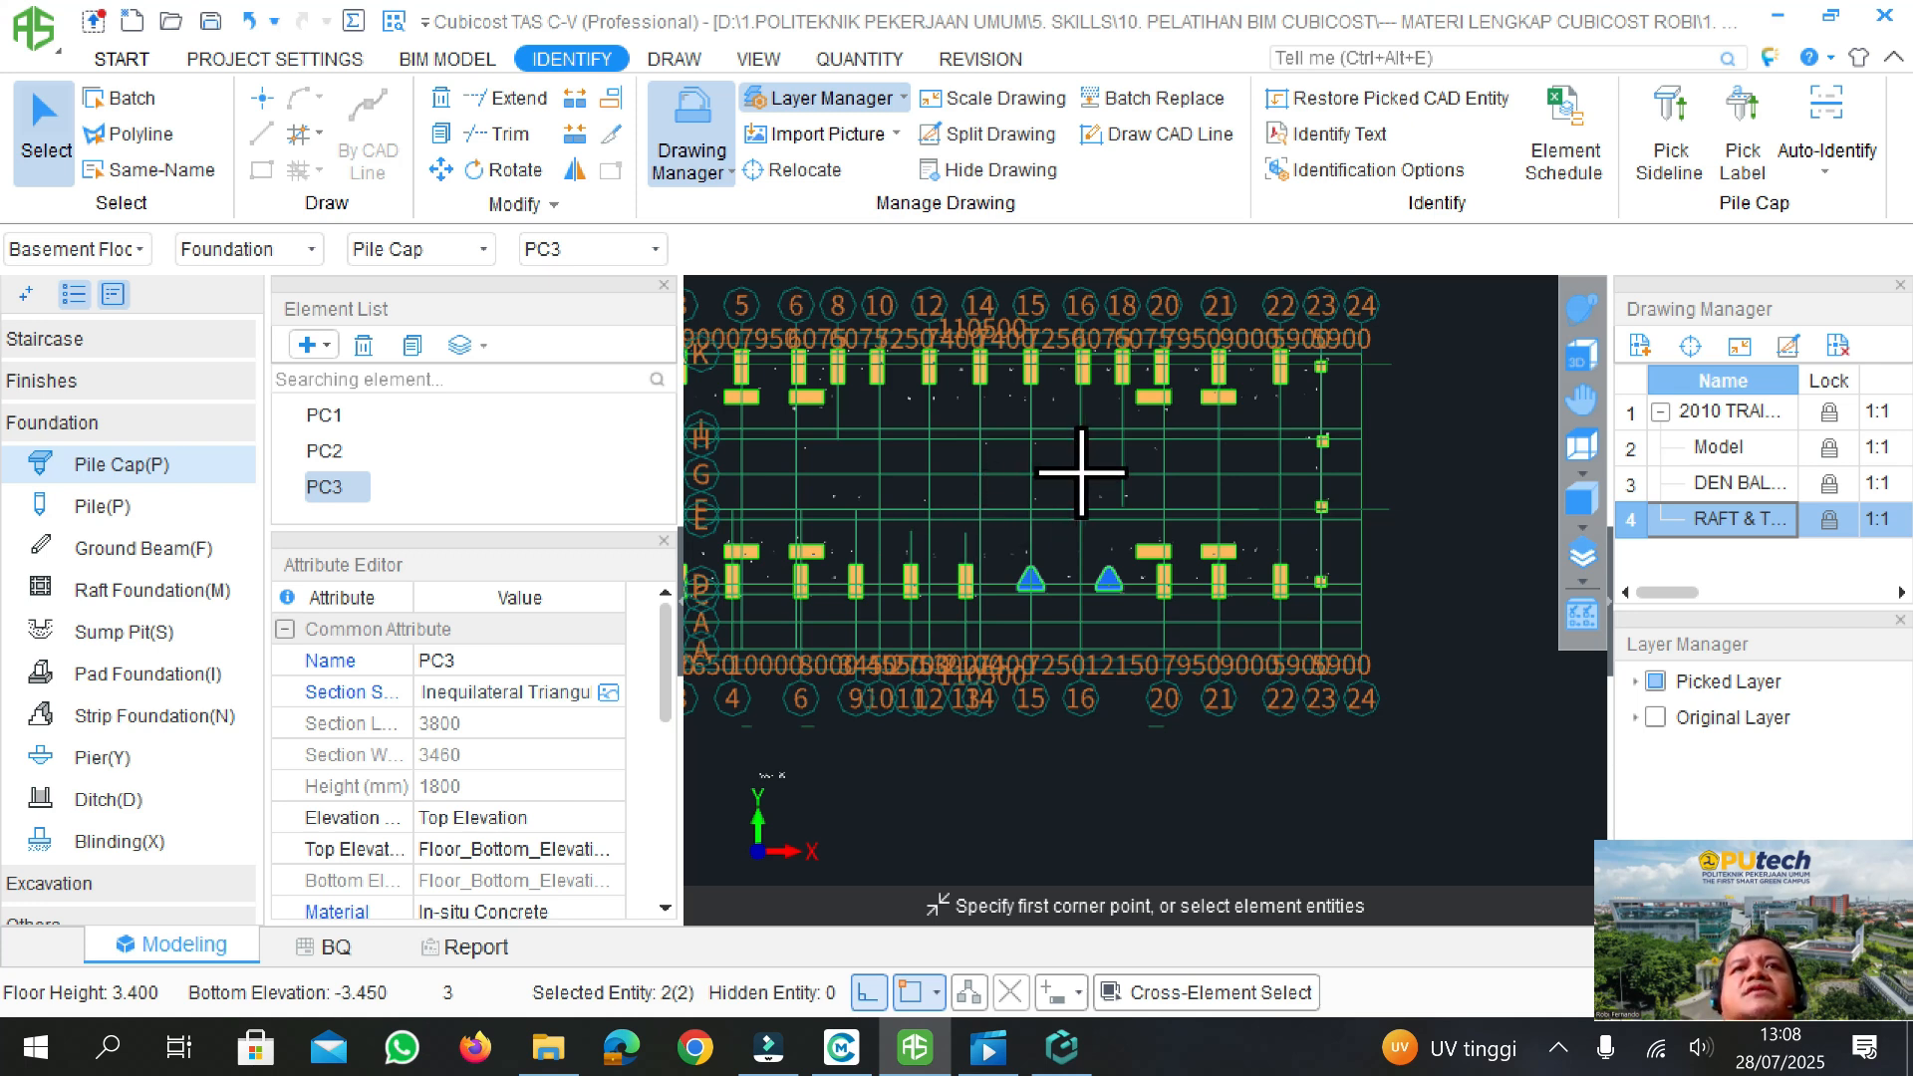
scroll(1106, 491, "down", 1)
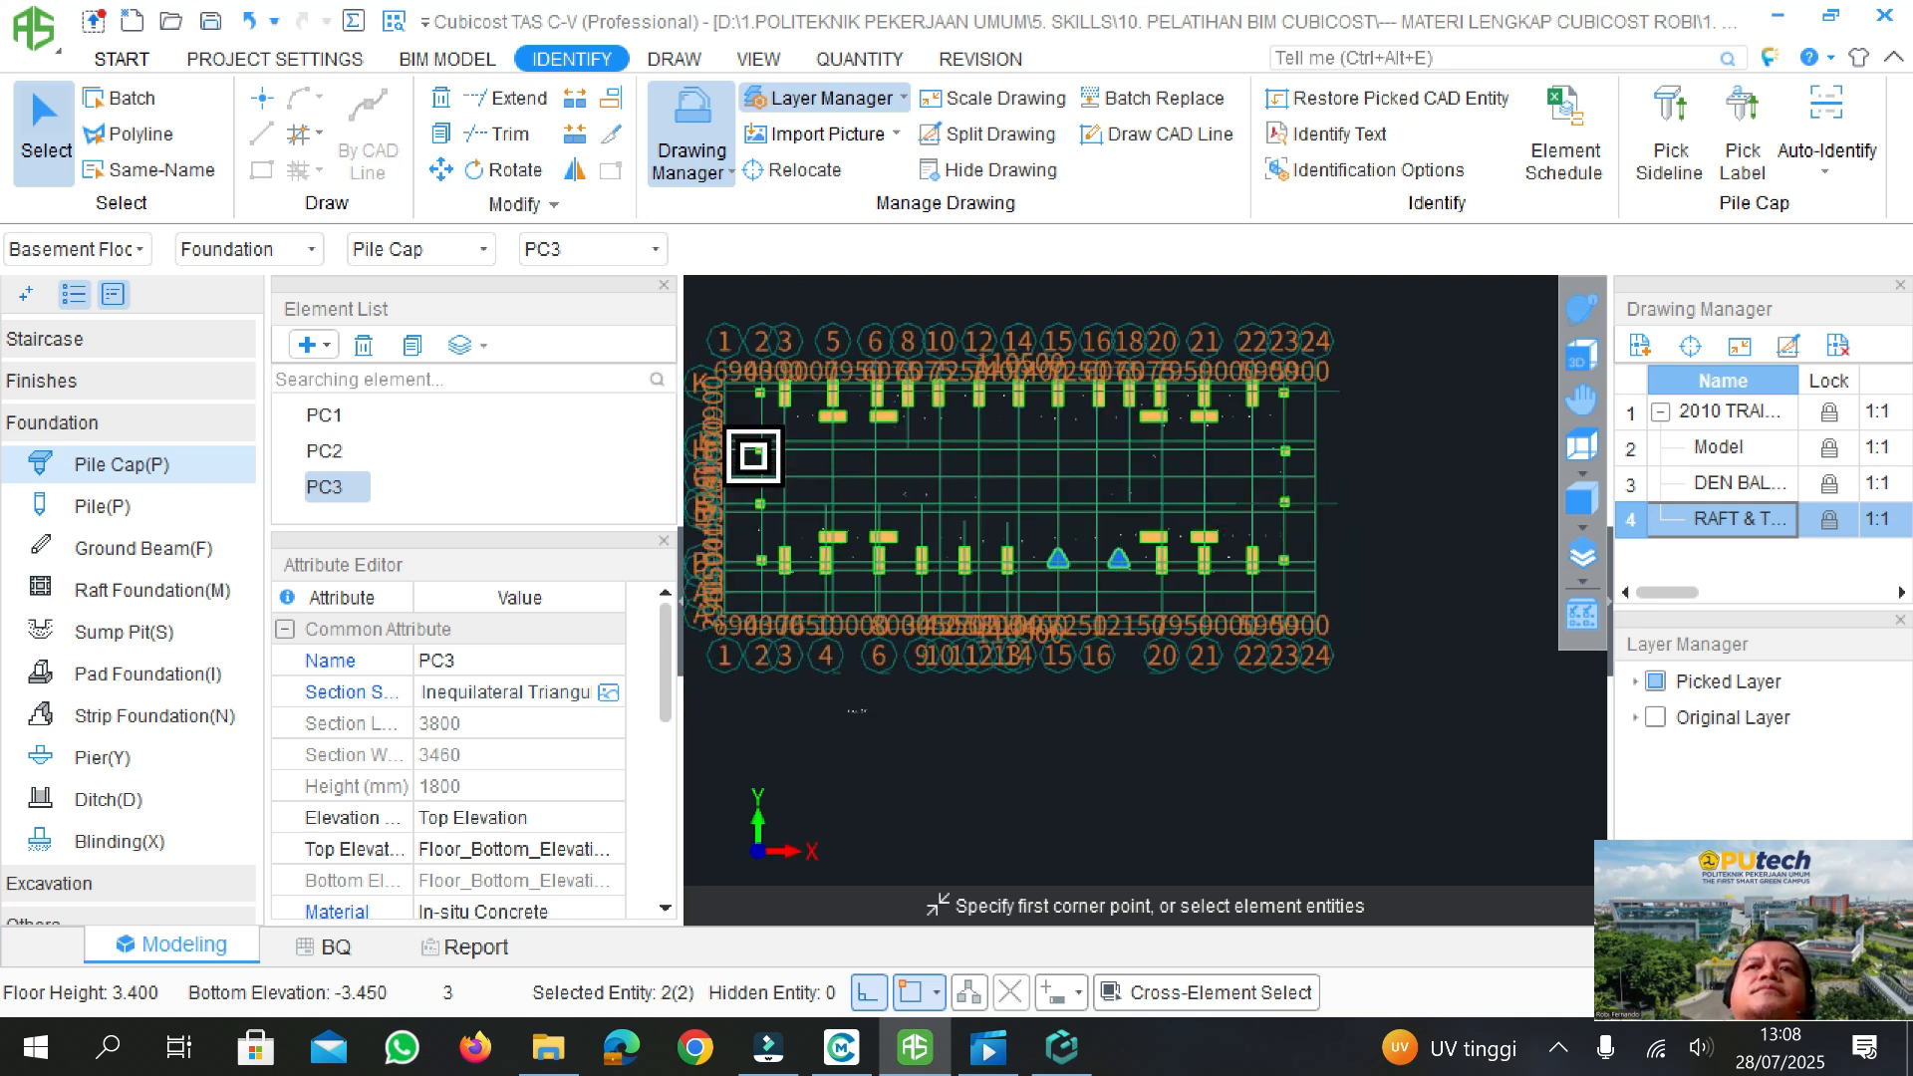
scroll(763, 460, "up", 2)
scroll(757, 518, "down", 1)
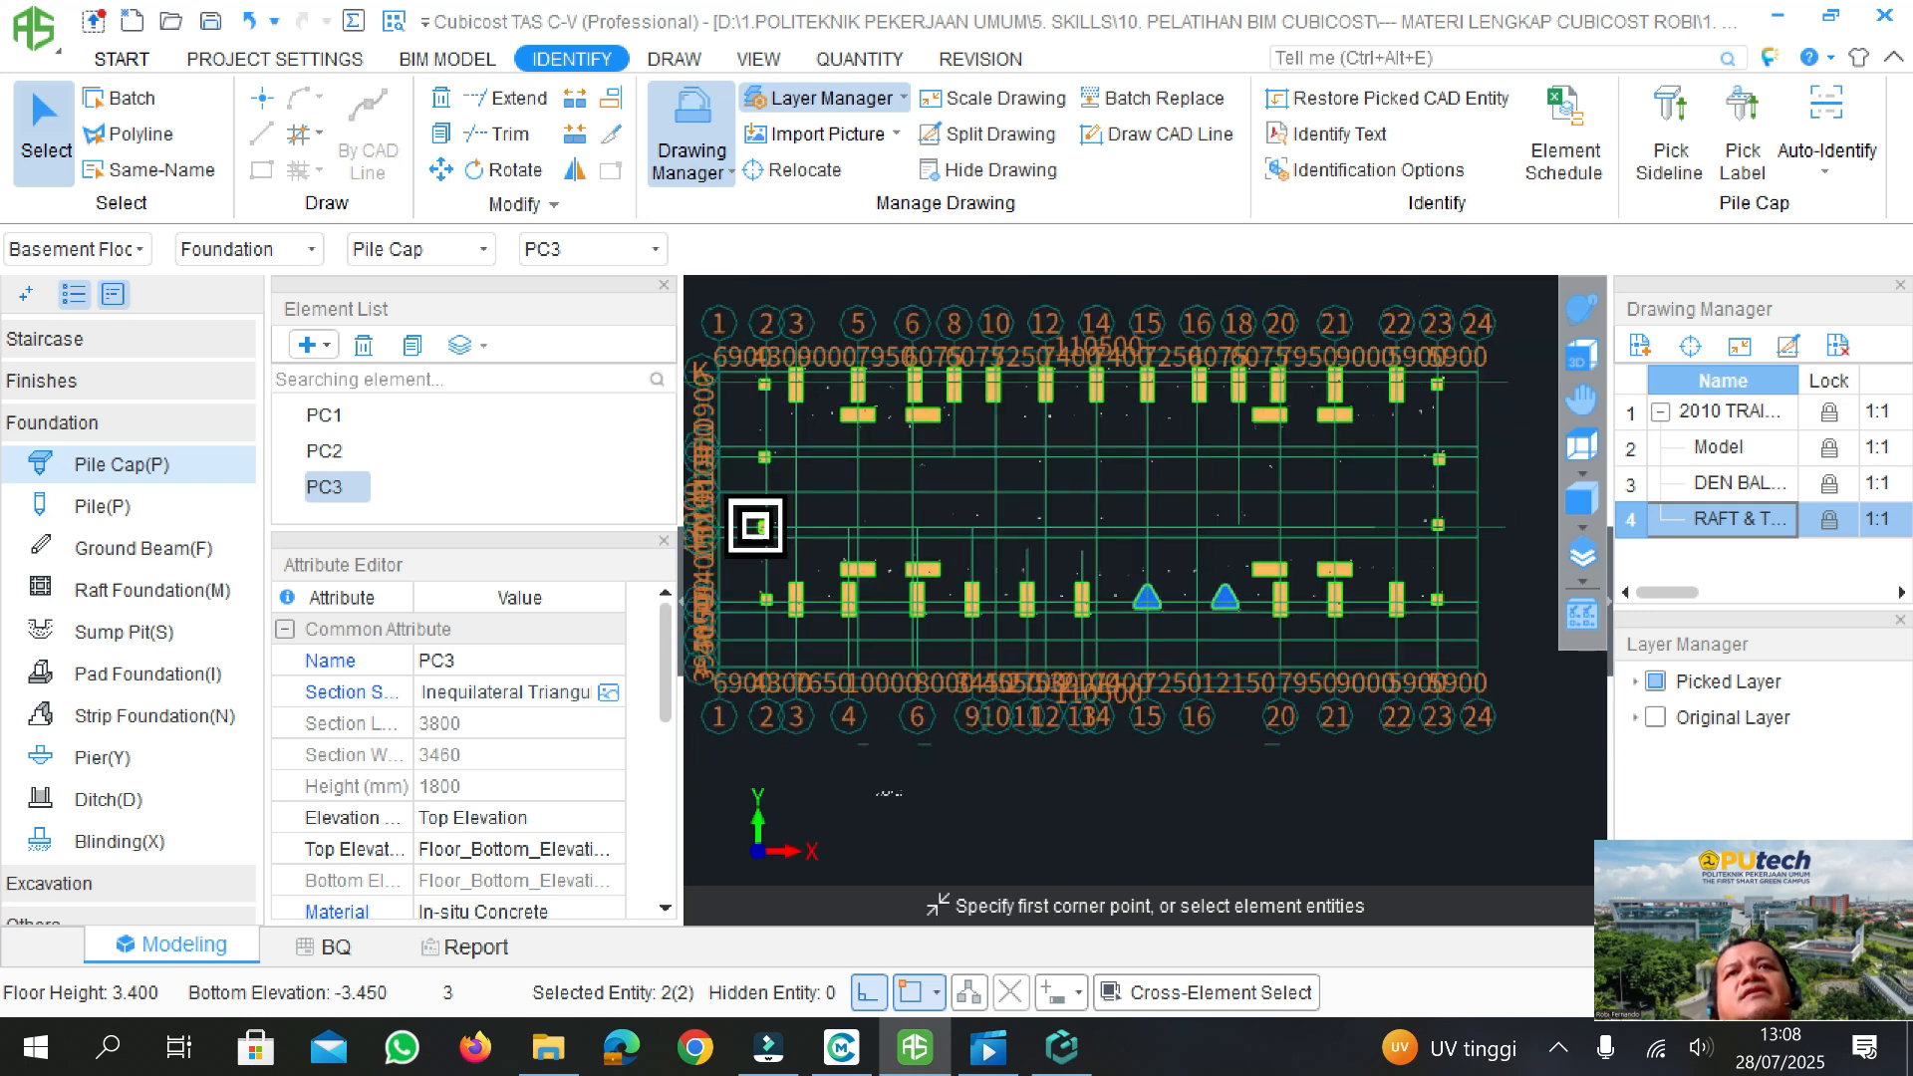